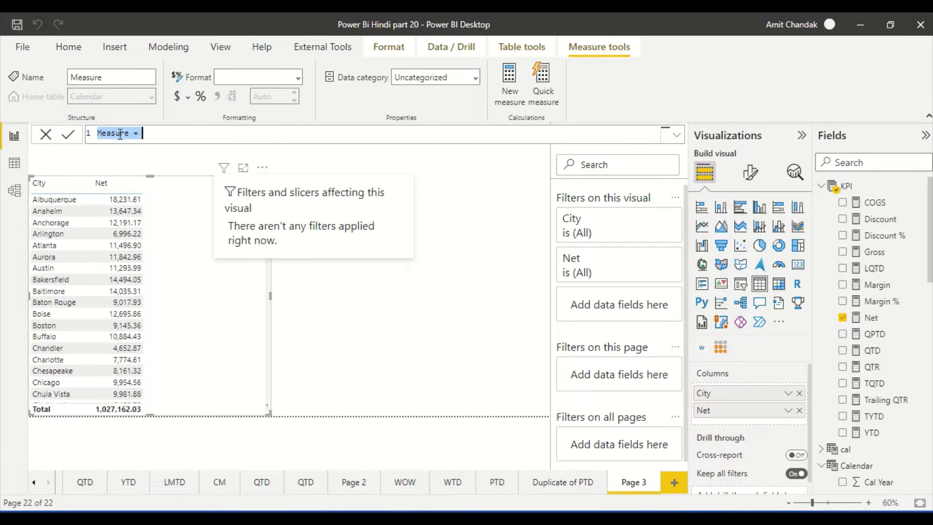
# - Name the new measure Rank City and begin its formula with RANKX over ALL(Geography[City])
pyautogui.doubleClick(120, 135)
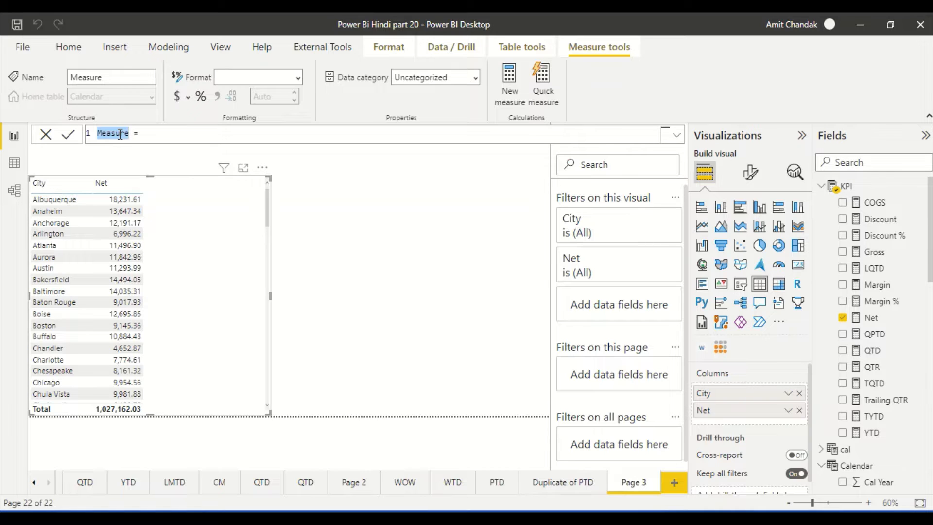
pyautogui.write('Rank City')
pyautogui.press('Right')
pyautogui.press('Right')
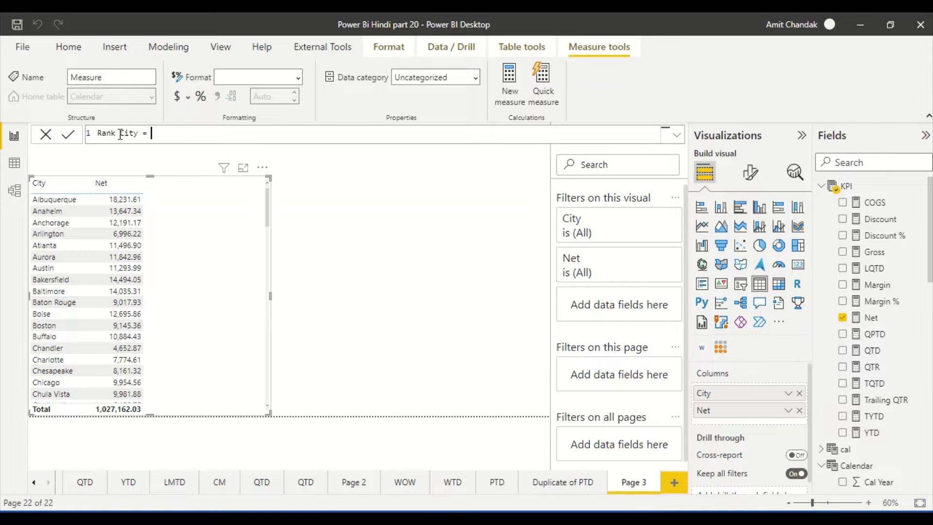
pyautogui.write('Rankx')
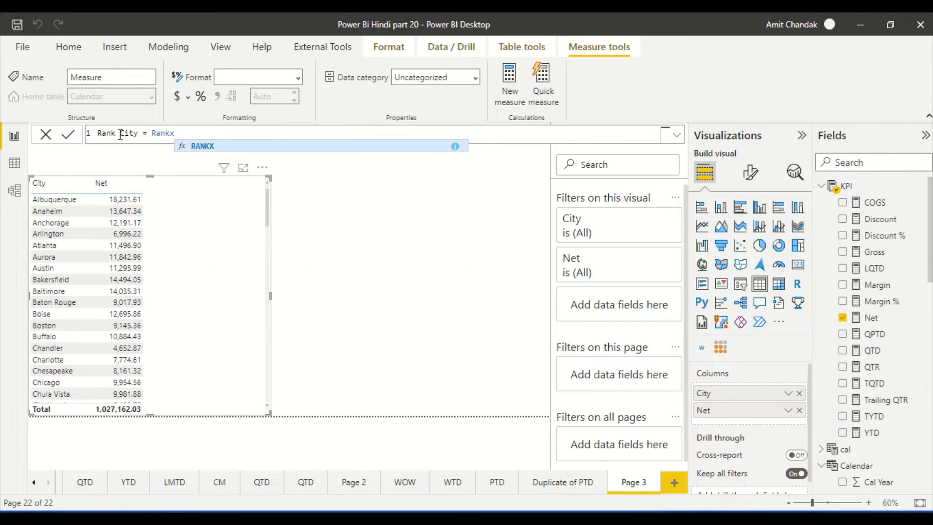
pyautogui.write('(')
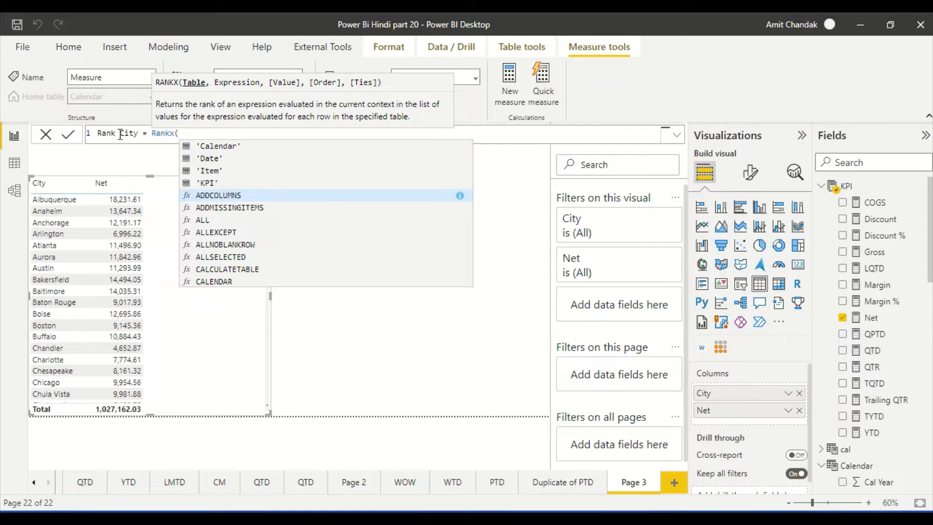
pyautogui.write('all(')
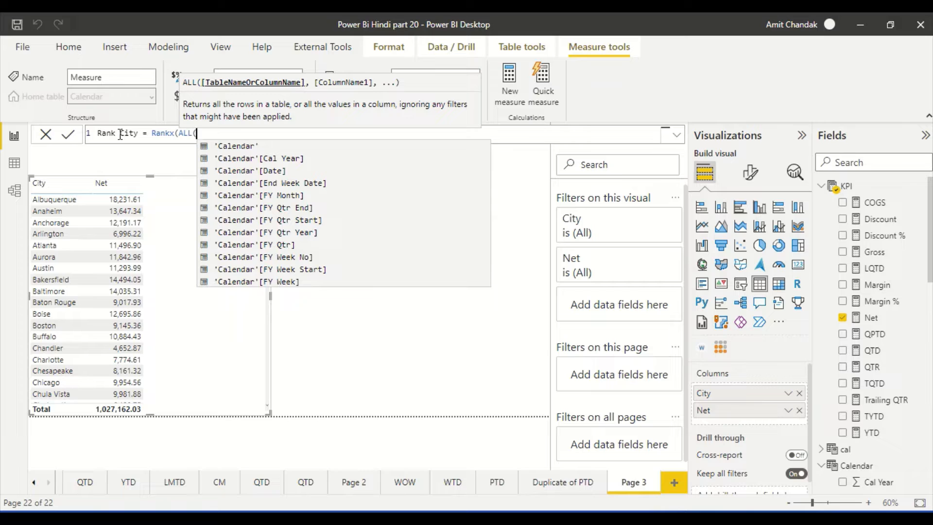
pyautogui.write('ci')
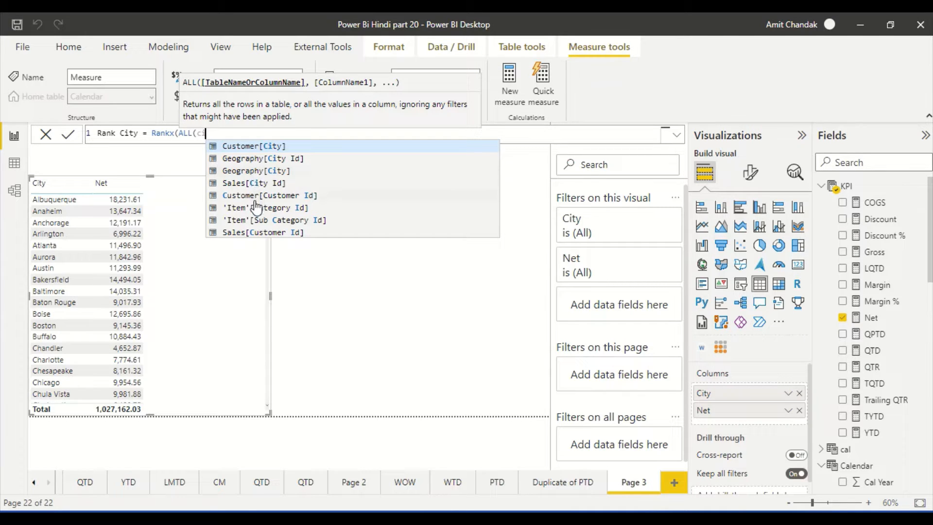
pyautogui.click(261, 171)
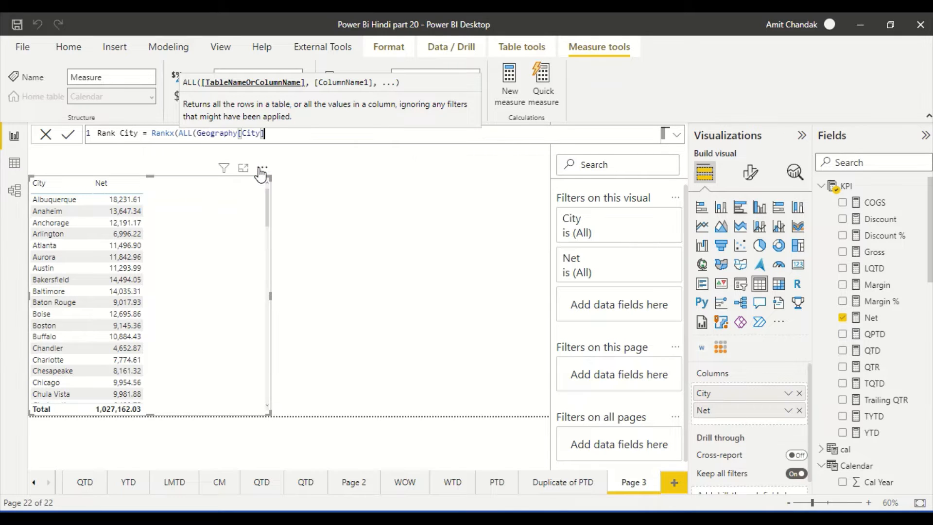
# - Complete the Rank City formula with the [net] expression, an empty value argument, DESC order and Dense ties, and commit it
pyautogui.write('), [')
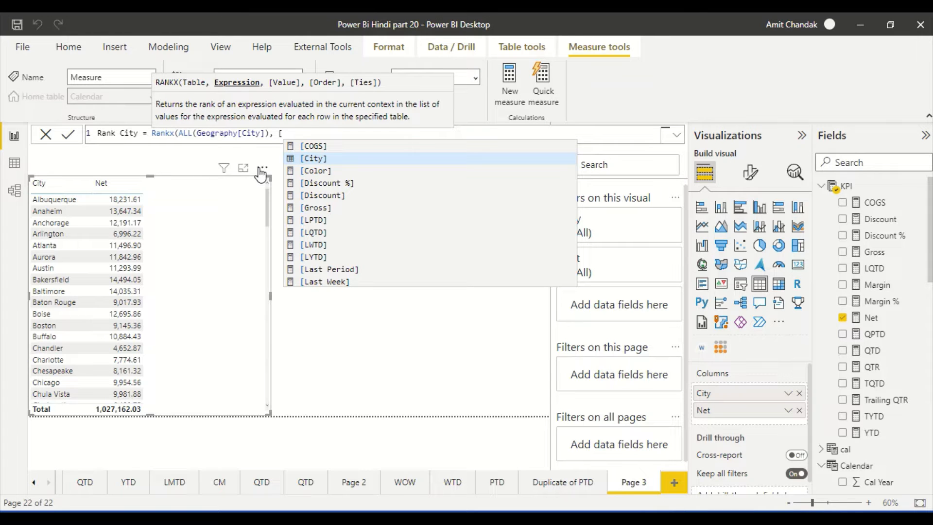
pyautogui.write('net]')
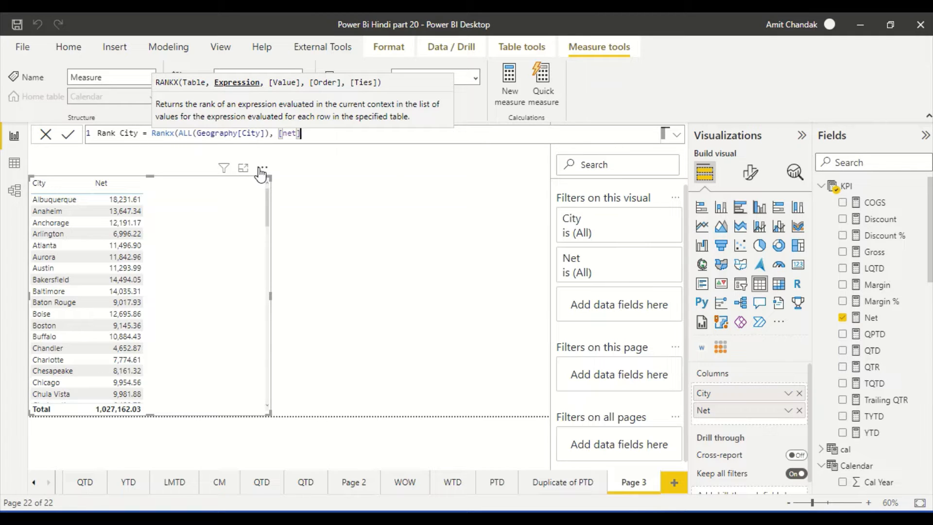
pyautogui.write(',')
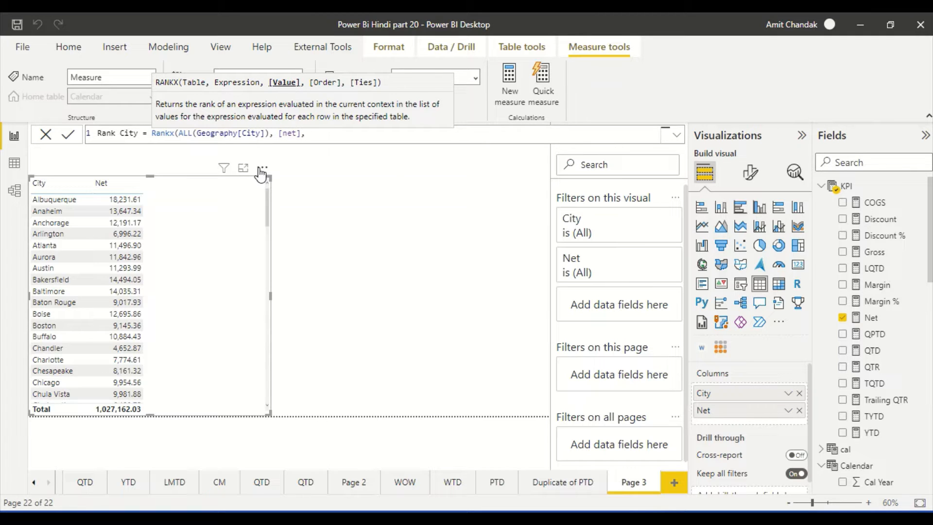
pyautogui.write(',')
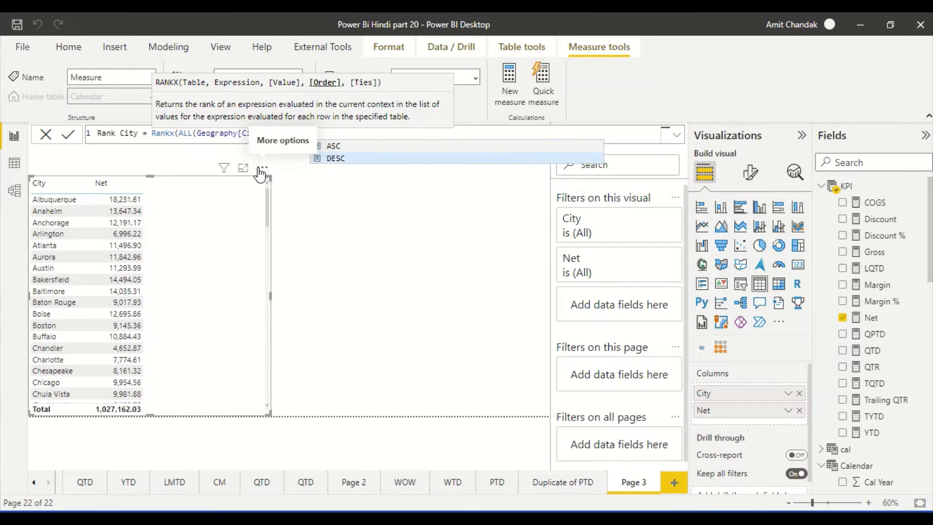
pyautogui.write('DESC')
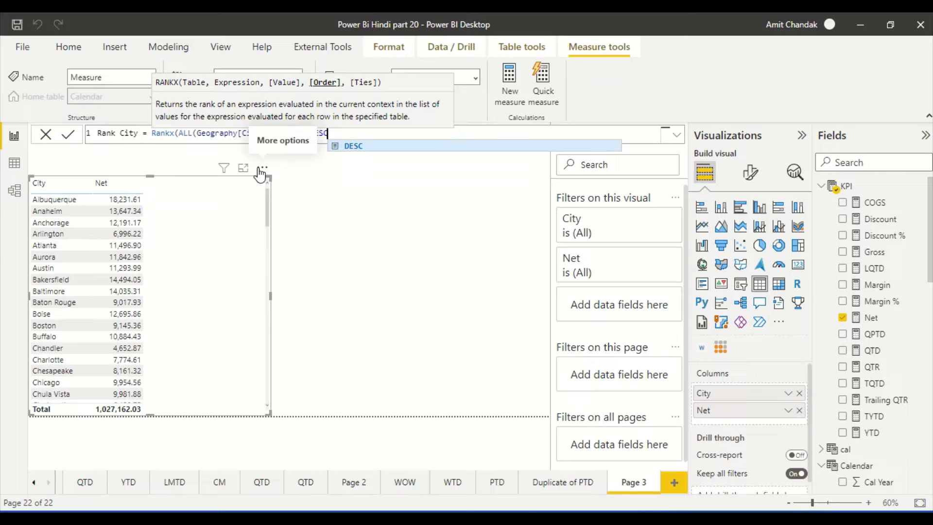
pyautogui.write(',')
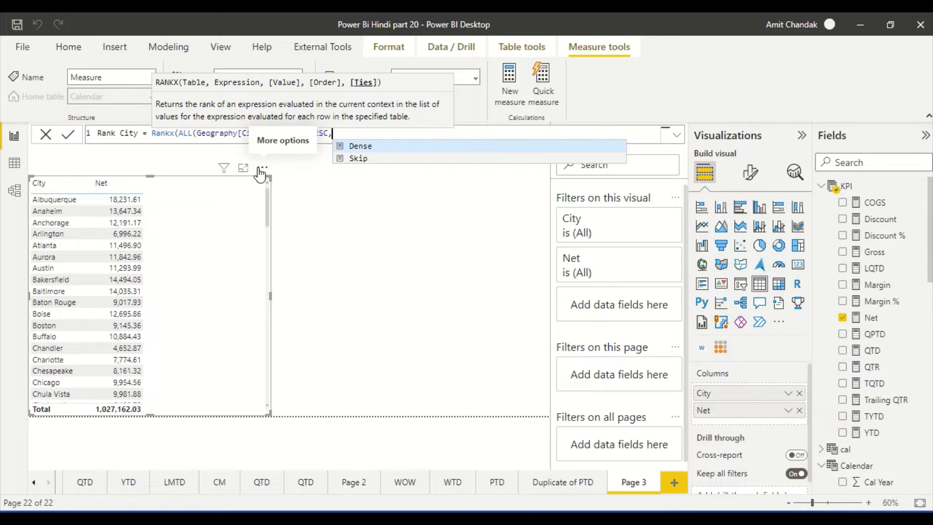
pyautogui.write('Dense')
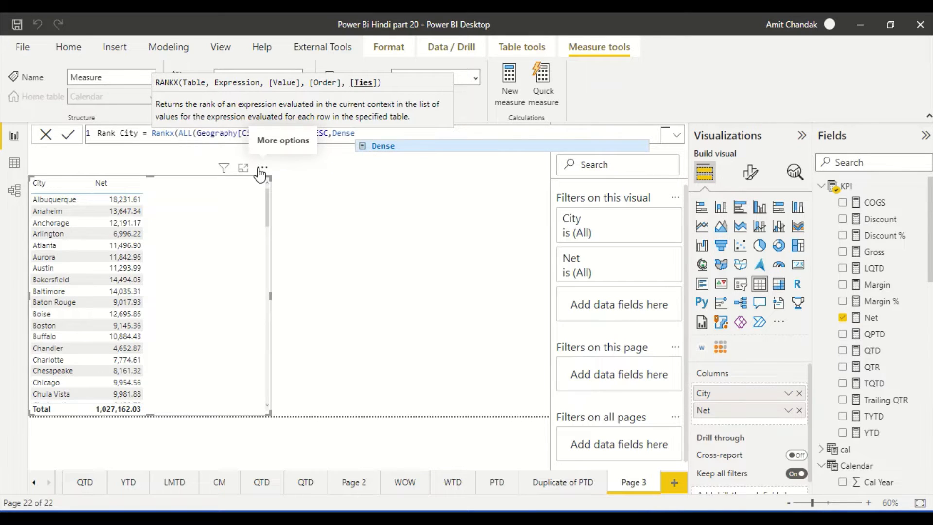
pyautogui.write(')')
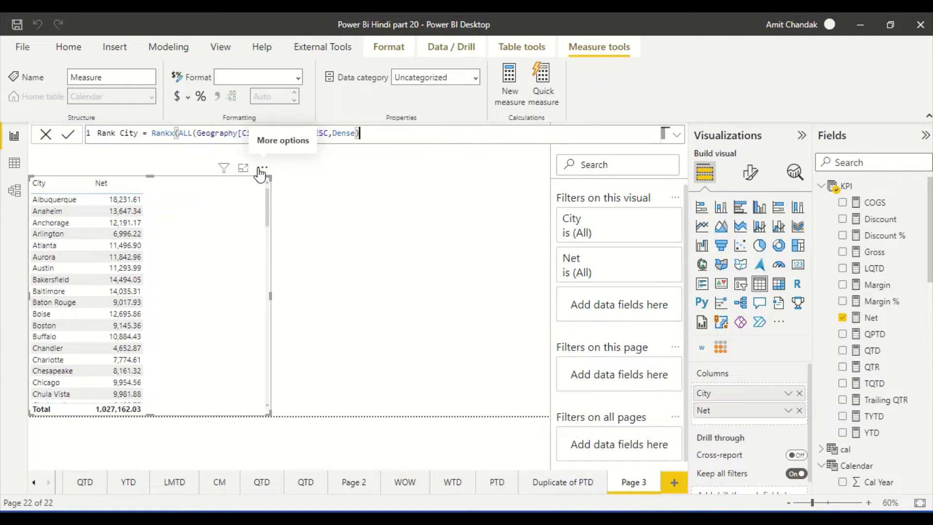
pyautogui.press('Return')
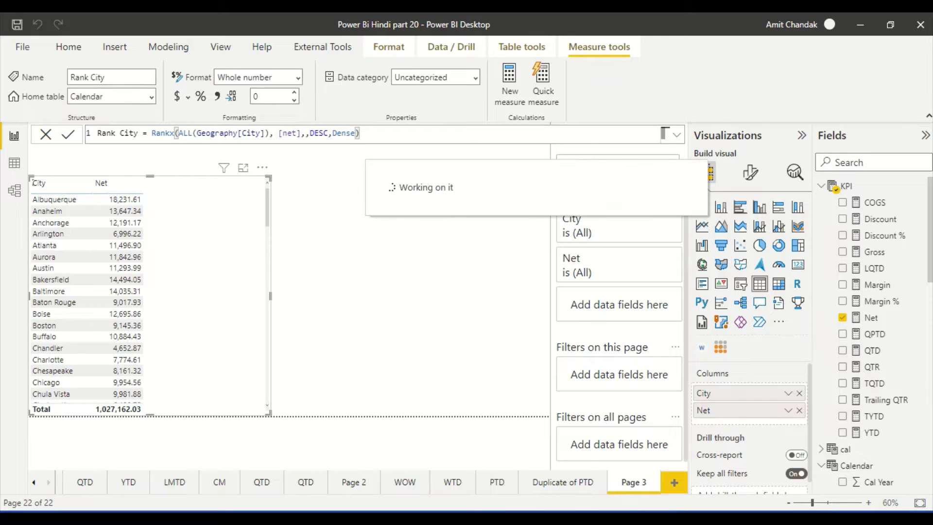
# - Add the Rank City measure from the Calendar table to the City and Net table visual
pyautogui.scroll(-12, 882, 357)
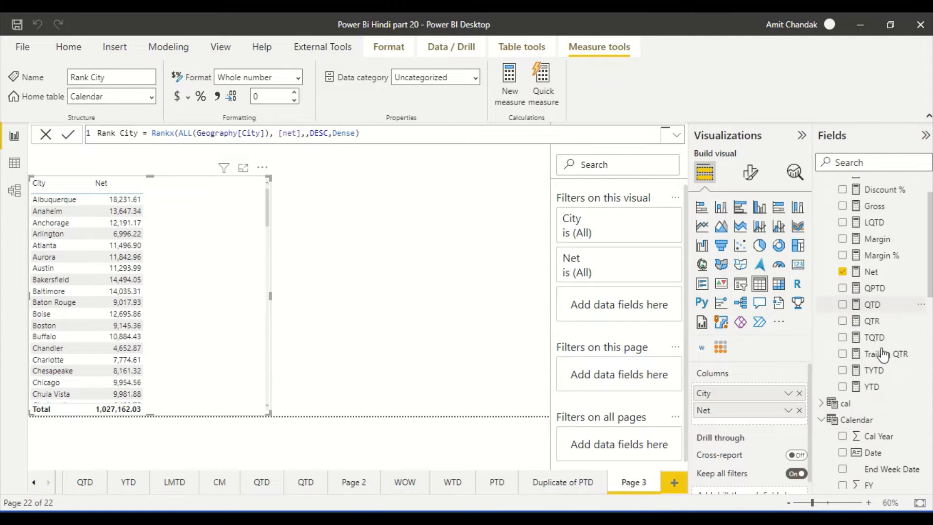
pyautogui.scroll(-3, 887, 396)
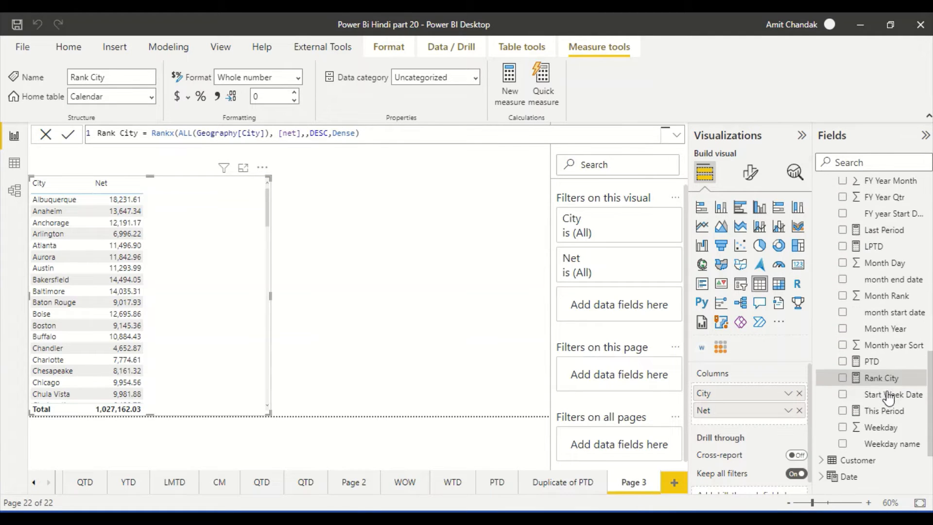
pyautogui.moveTo(881, 378); pyautogui.dragTo(208, 243)
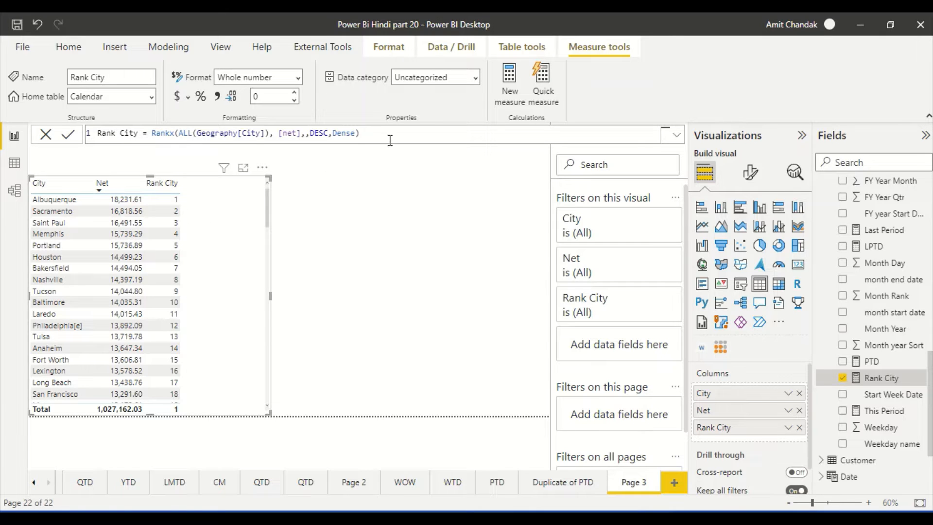
# - Copy the entire Rank City formula into another new measure
pyautogui.moveTo(392, 135); pyautogui.dragTo(99, 133)
pyautogui.hotkey('ctrl', 'c')
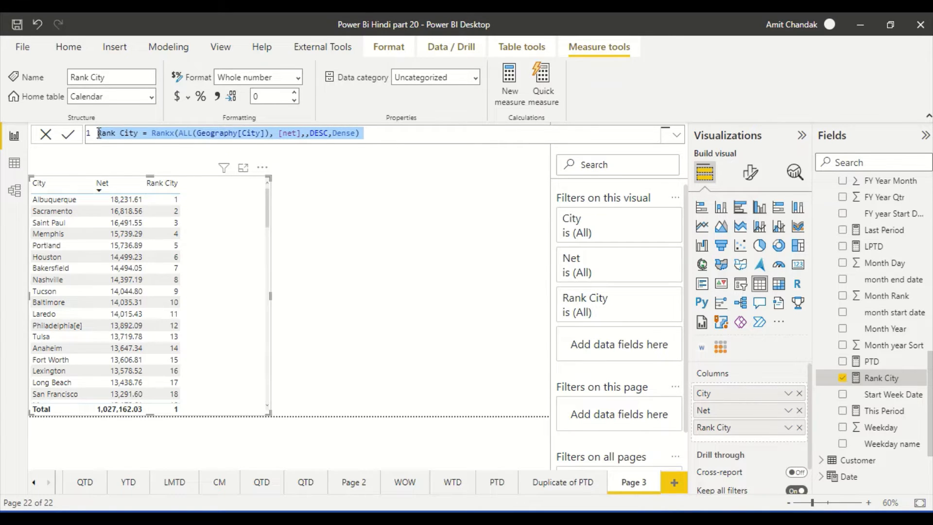
pyautogui.click(517, 92)
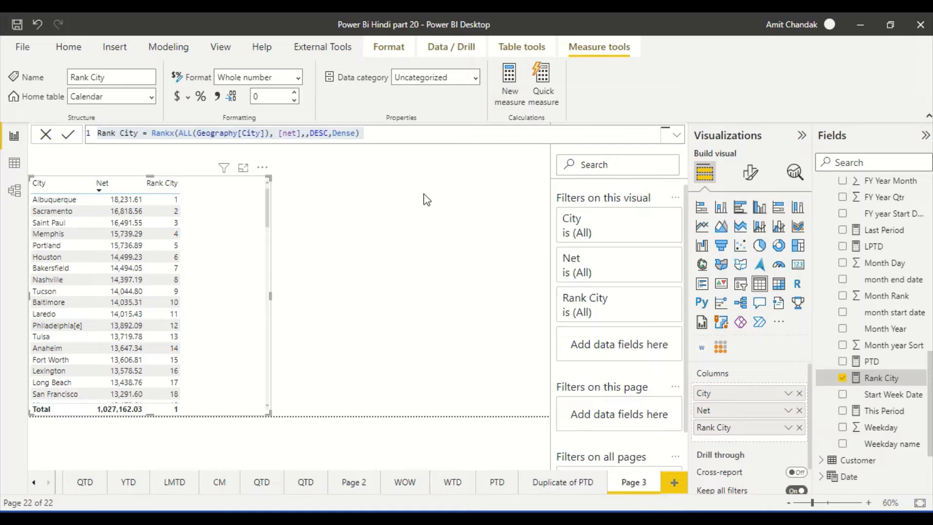
pyautogui.hotkey('ctrl', 'a')
pyautogui.hotkey('ctrl', 'v')
# - Replace ALL with ALLSELECTED in the copied formula, rename the measure Rank City 2 and commit it
pyautogui.click(194, 139)
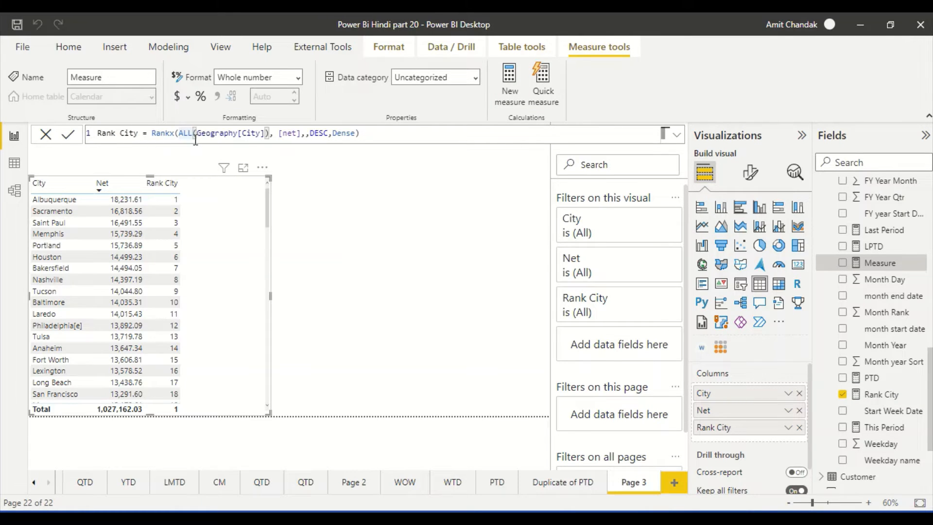
pyautogui.write('SE')
pyautogui.press('Tab')
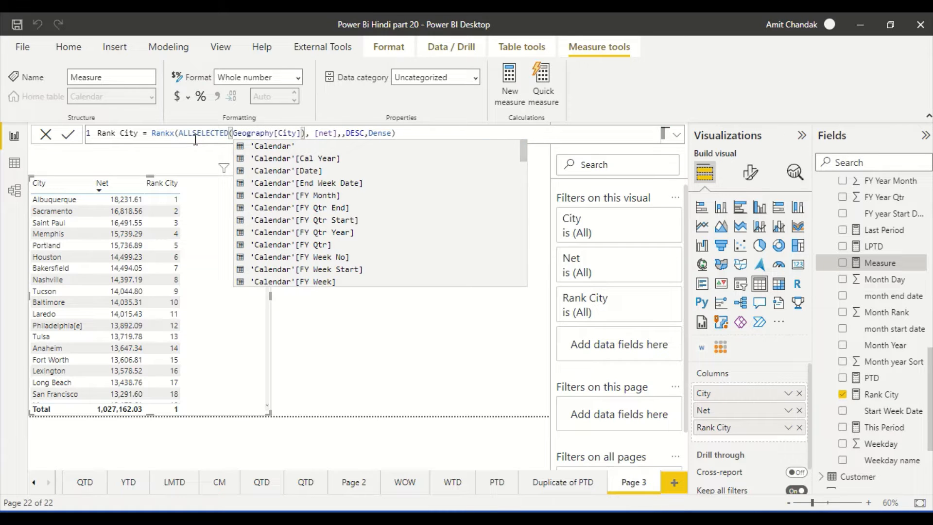
pyautogui.click(372, 347)
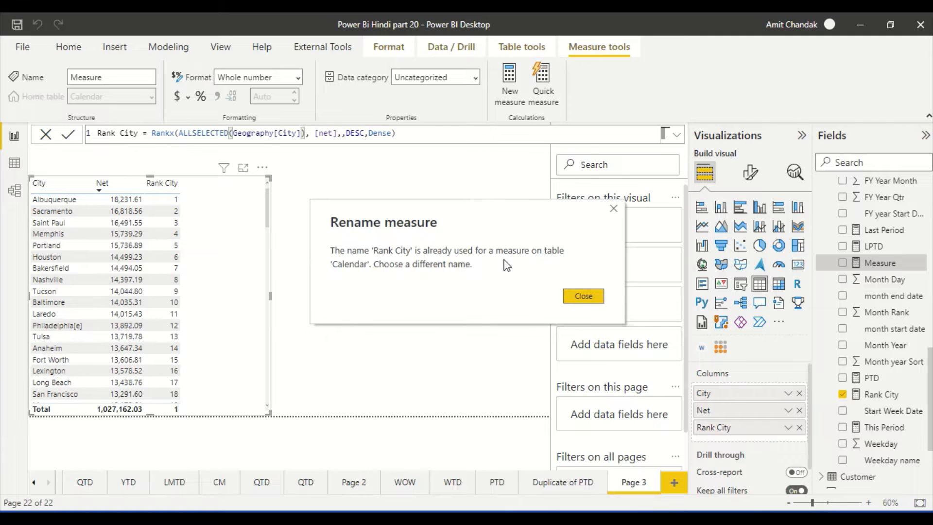
pyautogui.click(583, 296)
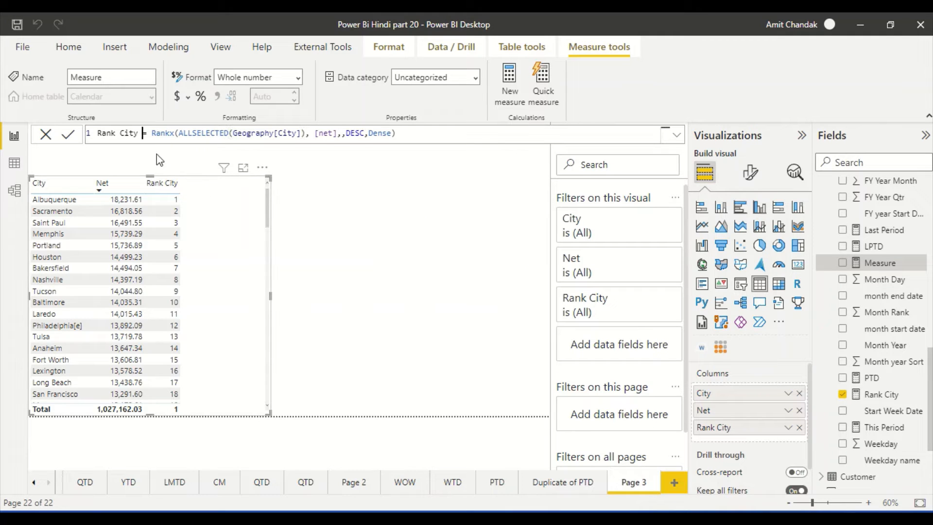
pyautogui.write('2')
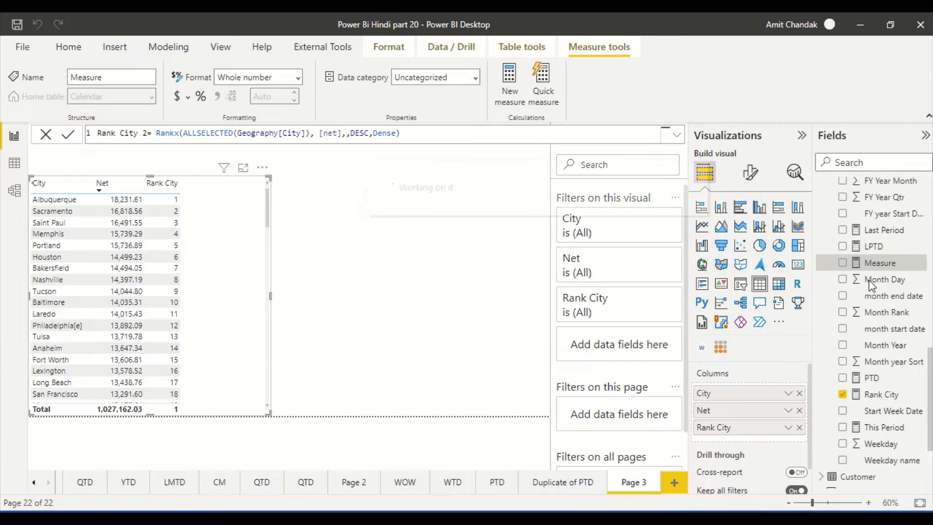
pyautogui.press('Return')
# - Add the Rank City 2 measure to the table visual and widen the visual to fit the extra column
pyautogui.moveTo(874, 401); pyautogui.dragTo(216, 262)
pyautogui.moveTo(270, 414); pyautogui.dragTo(295, 424)
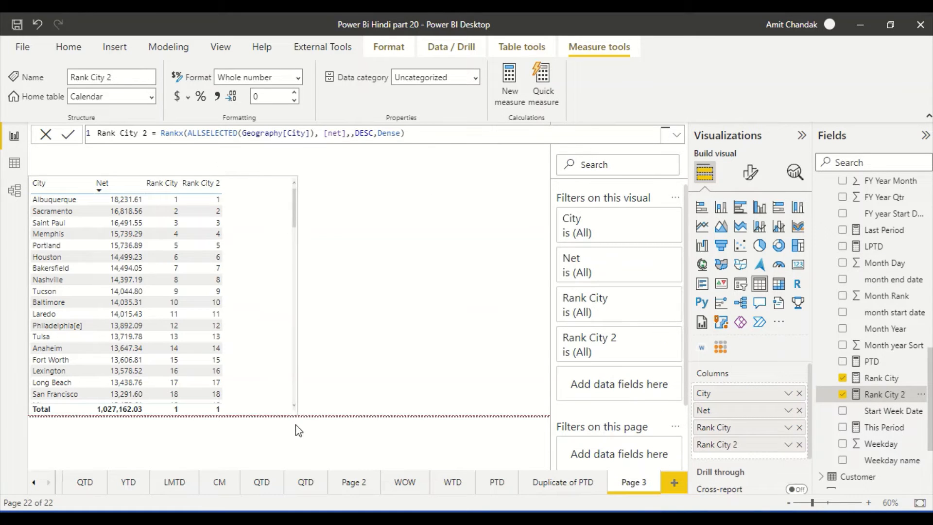
# - Create a slicer on the Geography City field in the empty canvas area beside the table
pyautogui.scroll(-3, 889, 366)
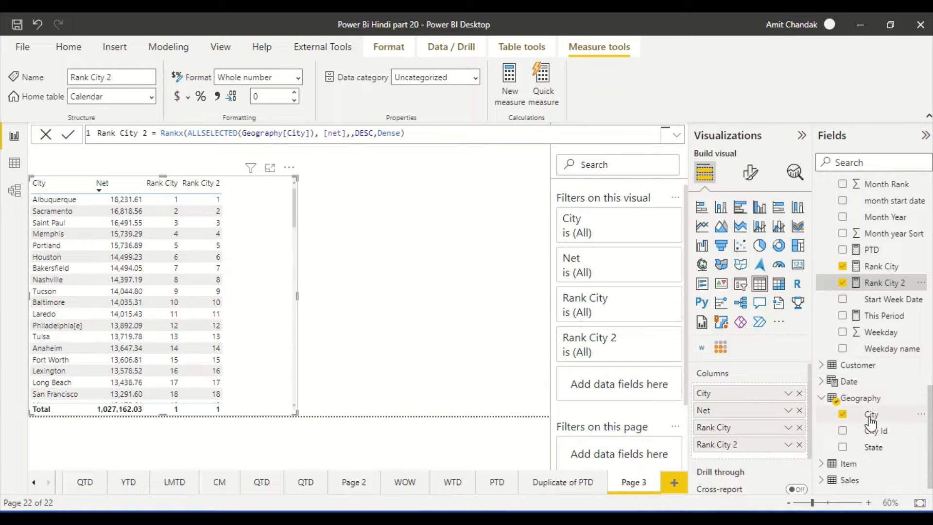
pyautogui.moveTo(871, 414); pyautogui.dragTo(475, 202)
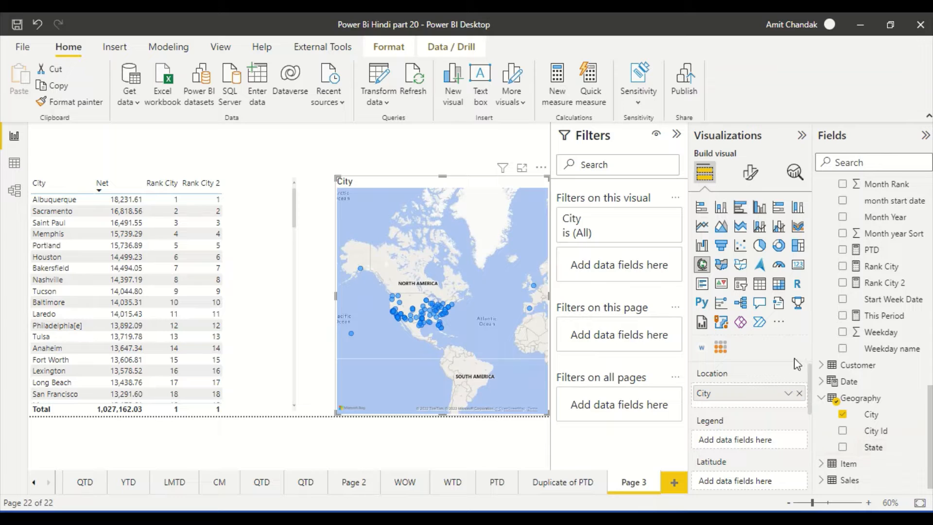
pyautogui.click(742, 285)
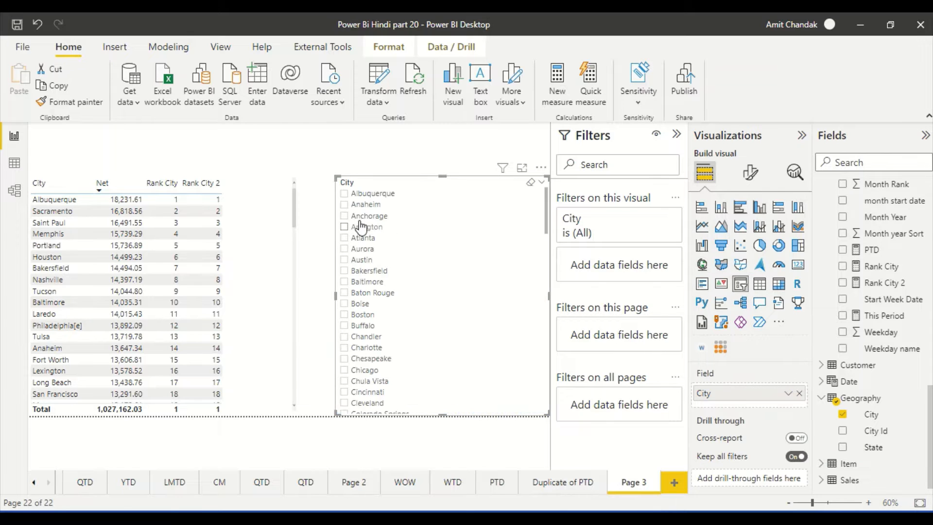
# - Compare both rank measures with the eleven cities from Anchorage through Buffalo selected in the City slicer, and clear the selection
pyautogui.click(344, 216)
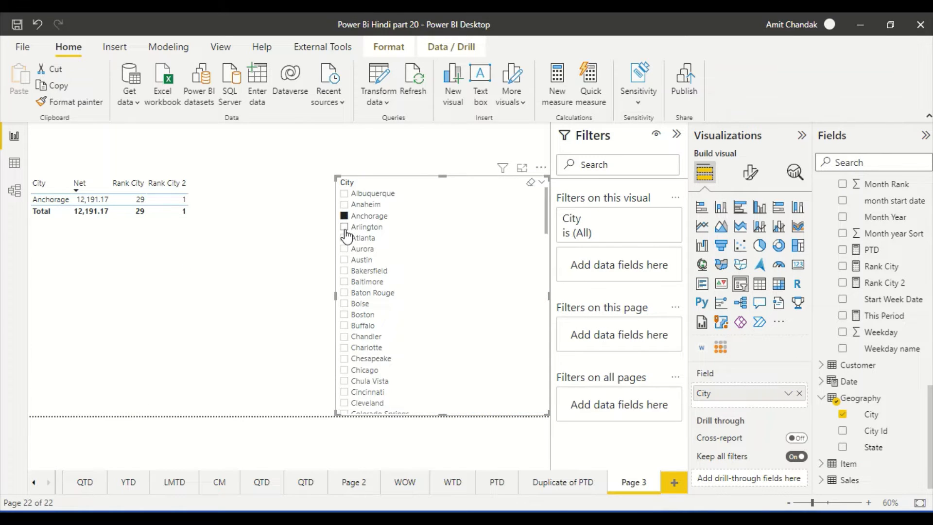
pyautogui.keyDown('ctrl'); pyautogui.click(345, 227); pyautogui.keyUp('ctrl')
pyautogui.keyDown('ctrl'); pyautogui.click(345, 238); pyautogui.keyUp('ctrl')
pyautogui.keyDown('ctrl'); pyautogui.click(345, 249); pyautogui.keyUp('ctrl')
pyautogui.keyDown('ctrl'); pyautogui.click(345, 260); pyautogui.keyUp('ctrl')
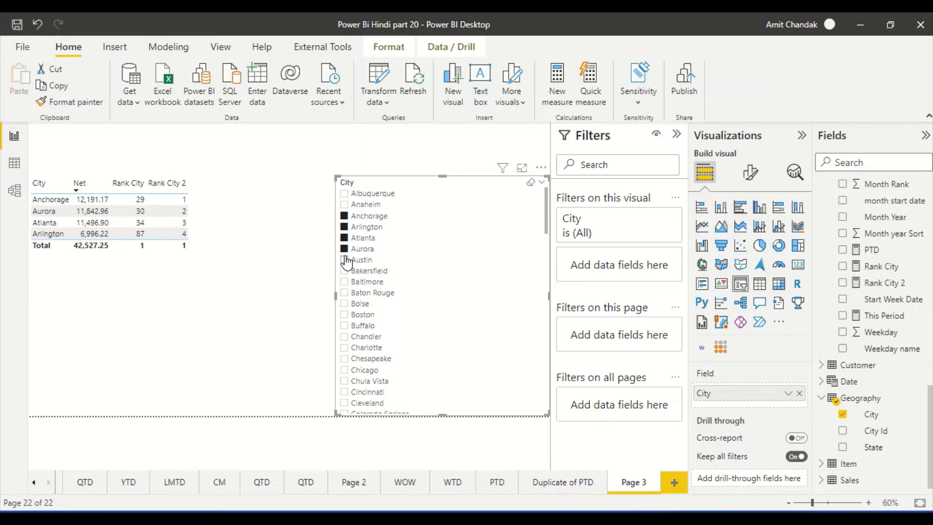
pyautogui.keyDown('ctrl'); pyautogui.click(345, 270); pyautogui.keyUp('ctrl')
pyautogui.keyDown('ctrl'); pyautogui.click(345, 282); pyautogui.keyUp('ctrl')
pyautogui.keyDown('ctrl'); pyautogui.click(345, 292); pyautogui.keyUp('ctrl')
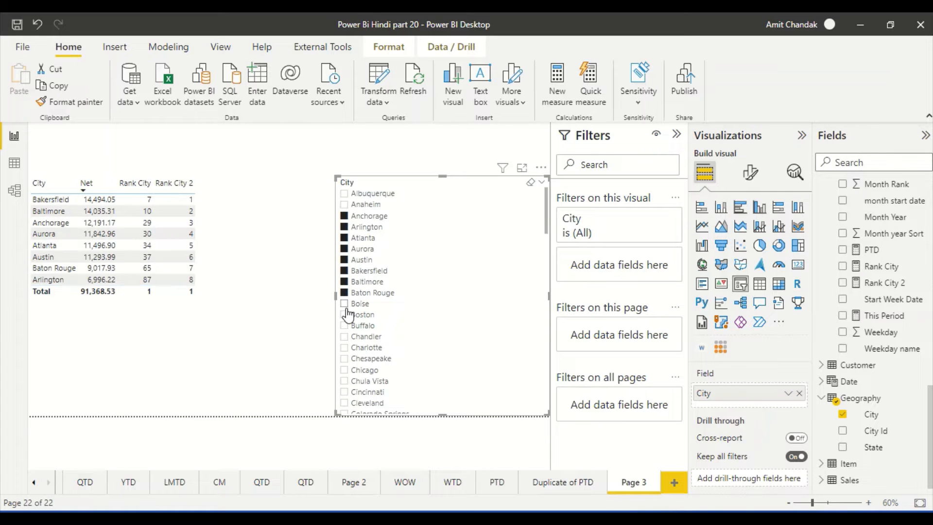
pyautogui.keyDown('ctrl'); pyautogui.click(345, 303); pyautogui.keyUp('ctrl')
pyautogui.keyDown('ctrl'); pyautogui.click(345, 326); pyautogui.keyUp('ctrl')
pyautogui.keyDown('ctrl'); pyautogui.click(348, 315); pyautogui.keyUp('ctrl')
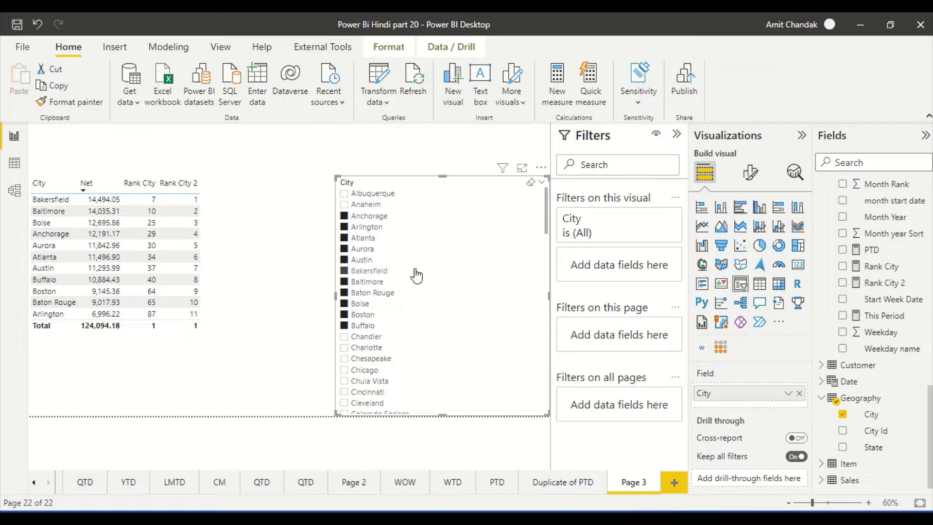
pyautogui.click(533, 184)
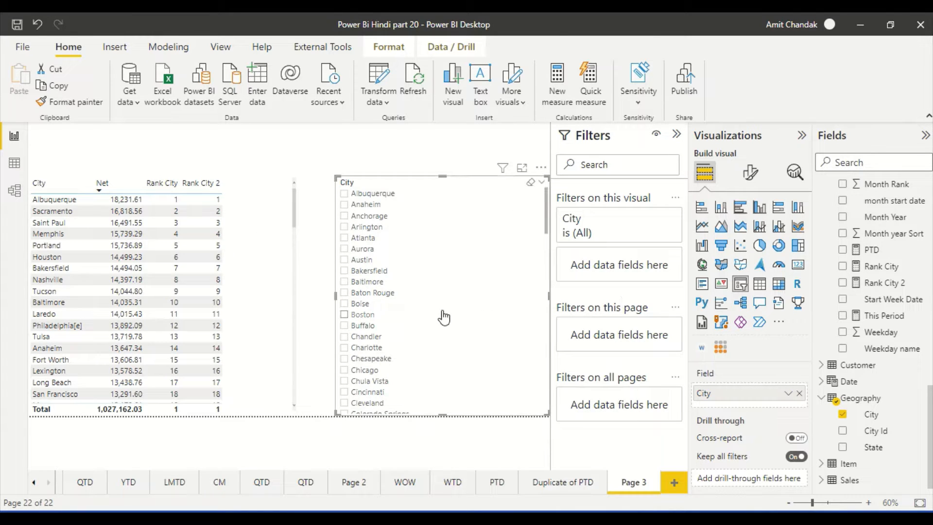
# - Narrow the City slicer and add the Geography City Id field to the table visual directly after City
pyautogui.moveTo(336, 295); pyautogui.dragTo(468, 299)
pyautogui.click(274, 293)
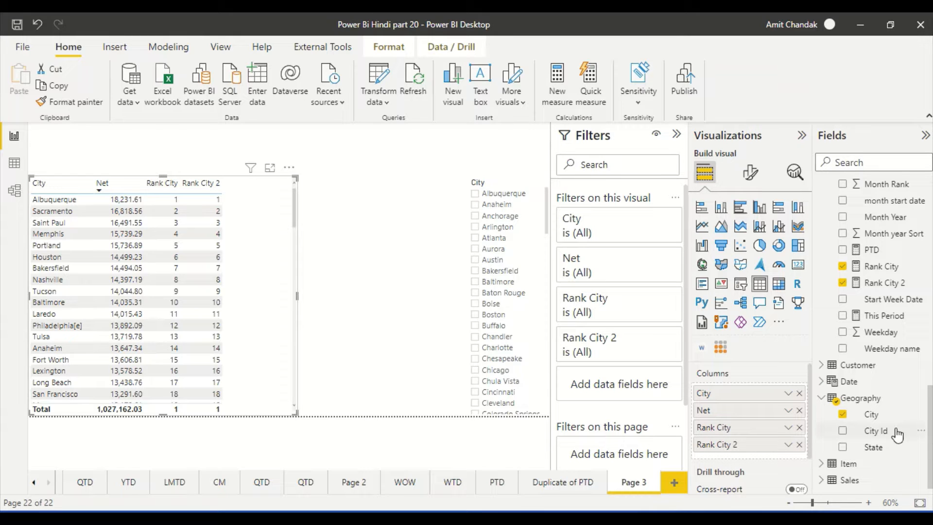
pyautogui.moveTo(885, 438); pyautogui.dragTo(772, 404)
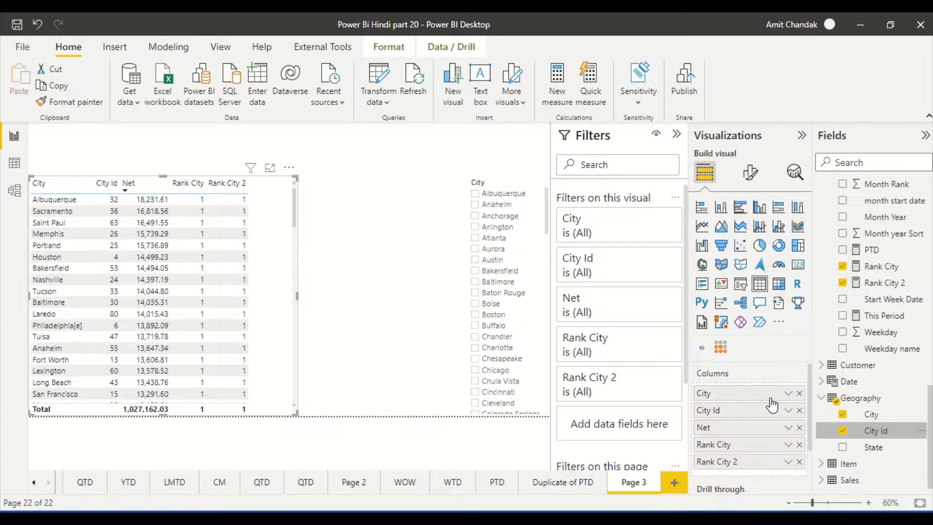
pyautogui.scroll(-10, 237, 279)
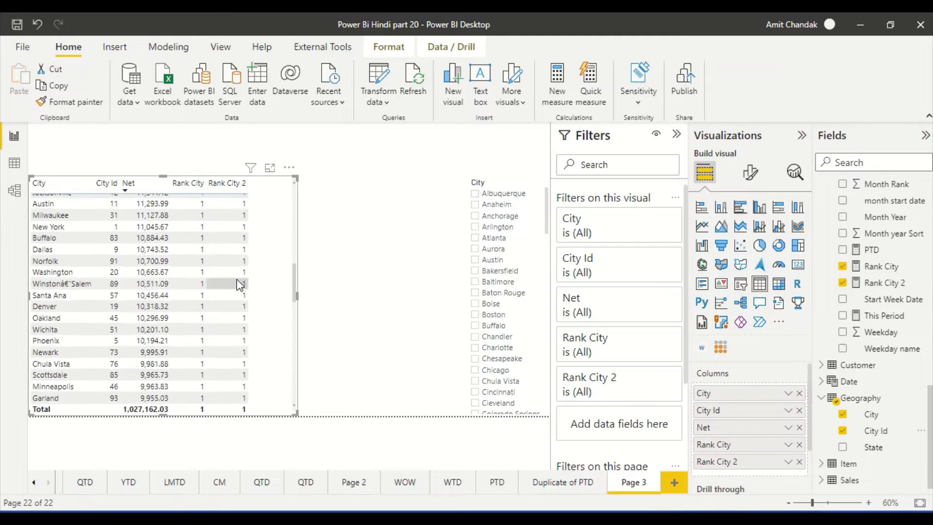
pyautogui.scroll(10, 237, 280)
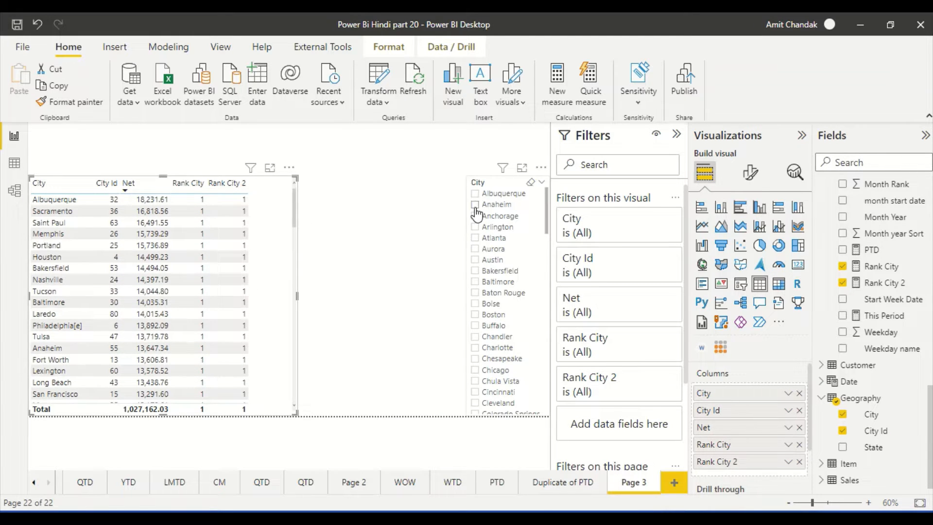
pyautogui.click(475, 205)
pyautogui.click(476, 205)
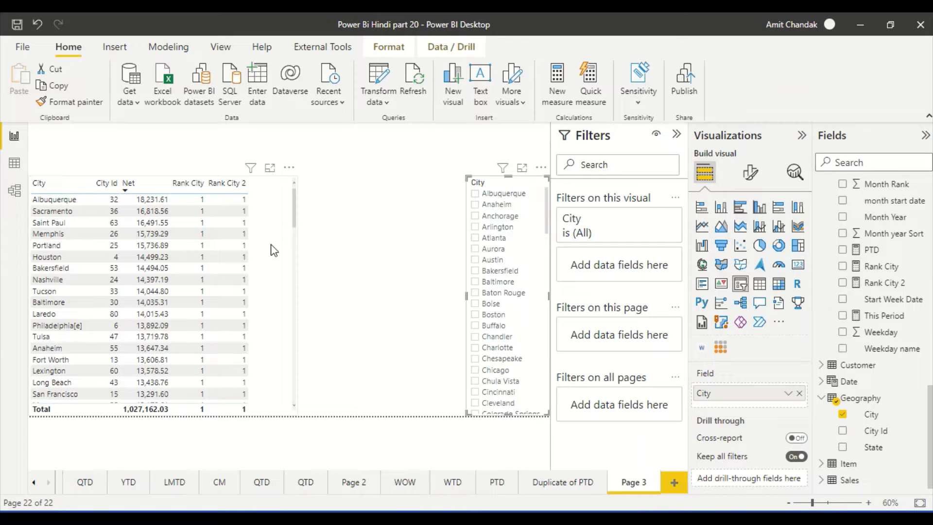
# - Widen the table visual and replace its City Id column with the Geography State field as the first column
pyautogui.click(295, 278)
pyautogui.moveTo(297, 292); pyautogui.dragTo(354, 297)
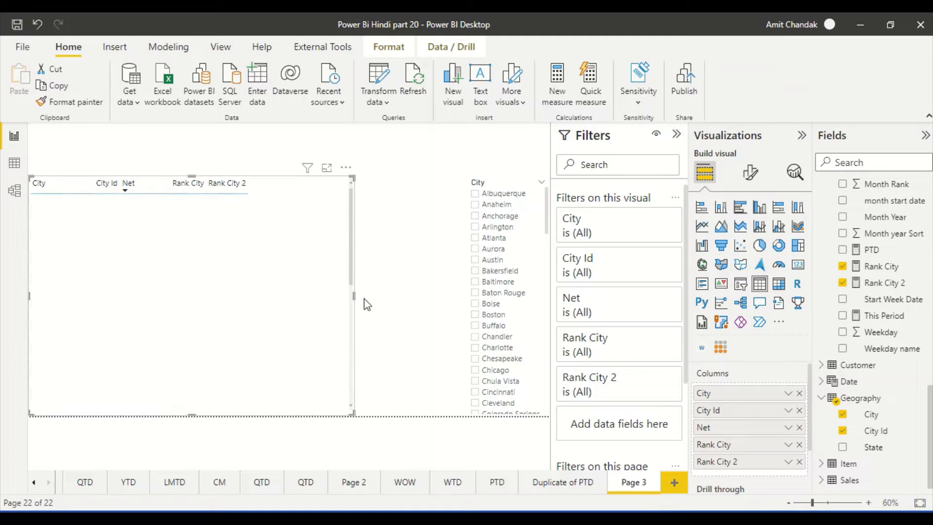
pyautogui.click(798, 410)
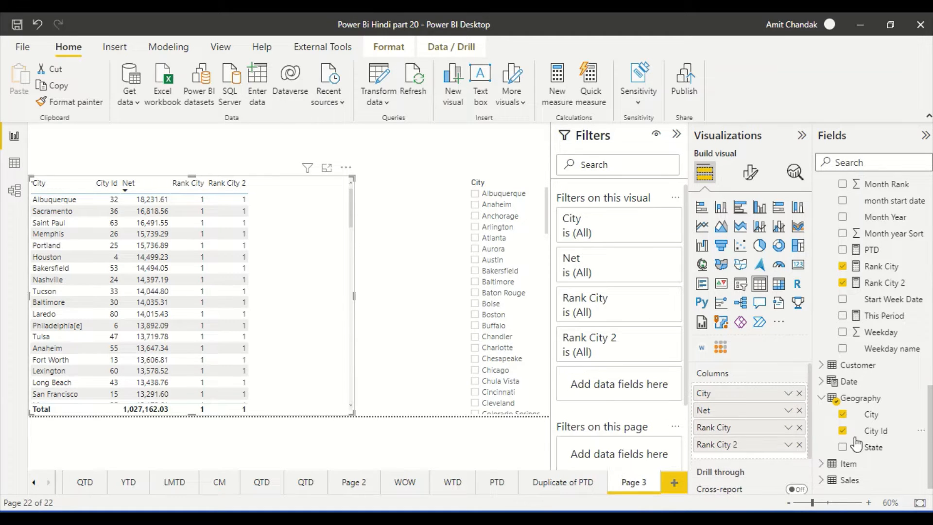
pyautogui.moveTo(872, 447); pyautogui.dragTo(749, 389)
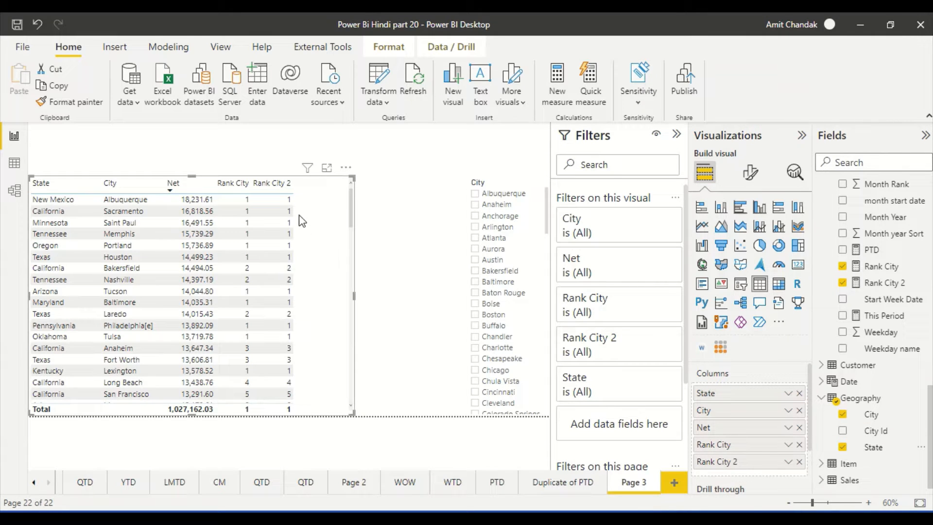
# - Sort the table by State ascending, with Net descending as the secondary sort
pyautogui.click(121, 186)
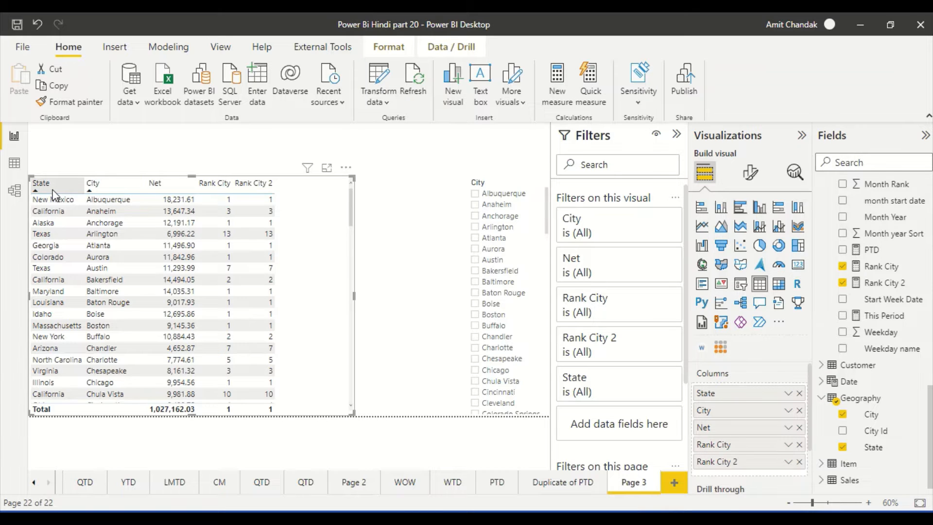
pyautogui.click(53, 190)
pyautogui.click(118, 187)
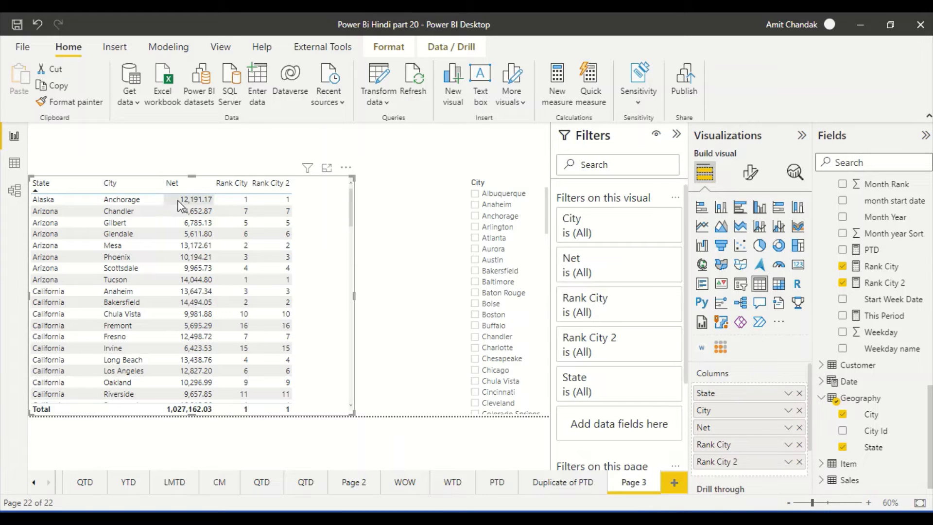
pyautogui.click(61, 189)
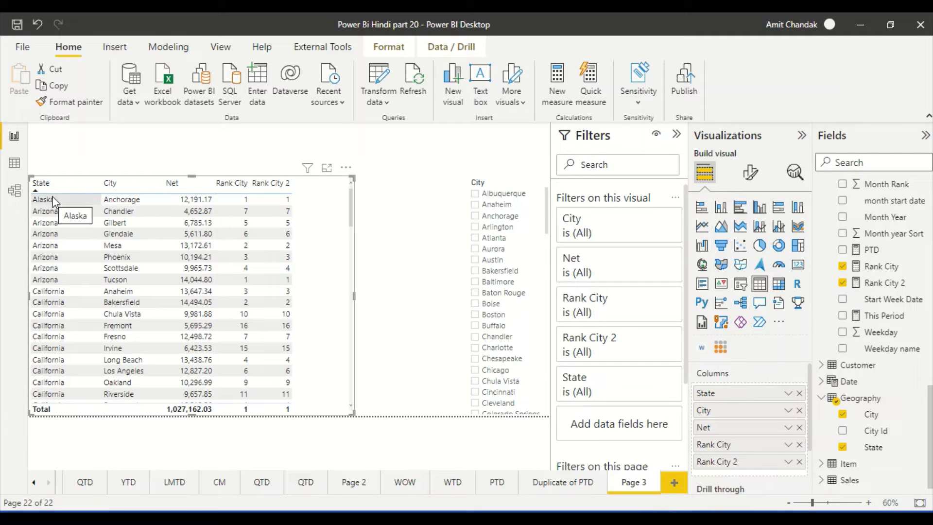
pyautogui.keyDown('shift'); pyautogui.click(197, 189); pyautogui.keyUp('shift')
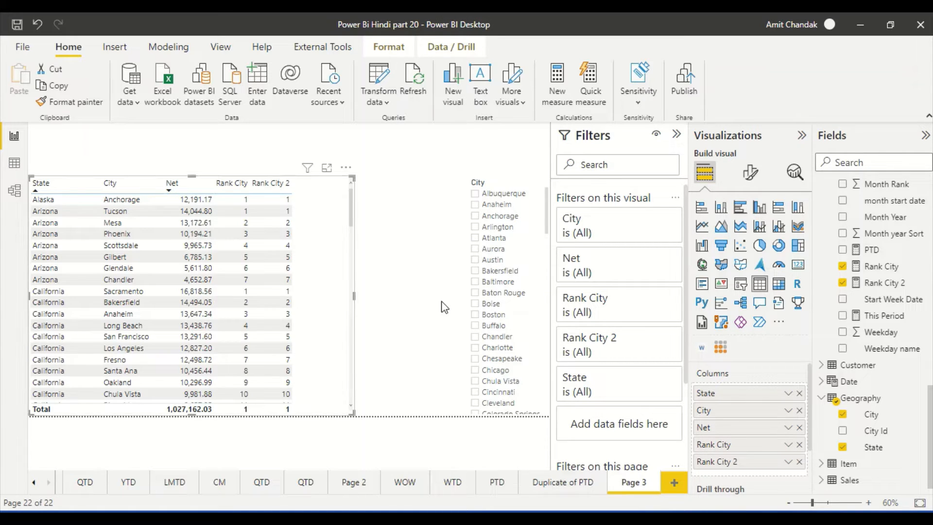
# - Copy the full Rank City 2 formula into a new measure
pyautogui.click(882, 286)
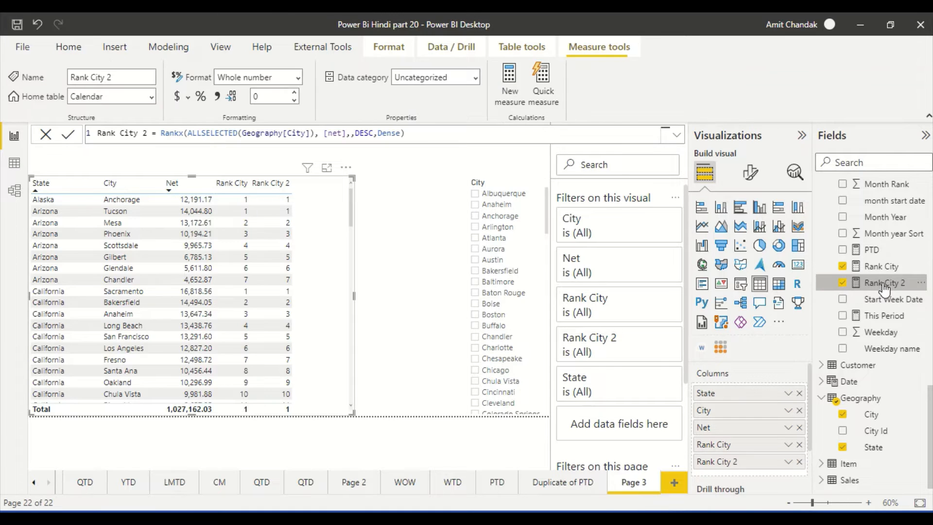
pyautogui.moveTo(439, 133); pyautogui.dragTo(30, 142)
pyautogui.hotkey('ctrl', 'c')
pyautogui.click(498, 100)
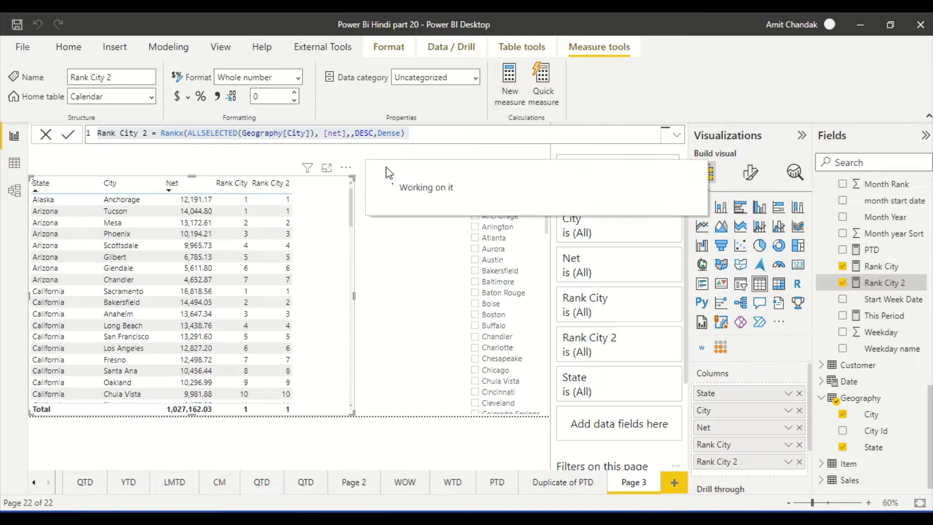
pyautogui.hotkey('ctrl', 'v')
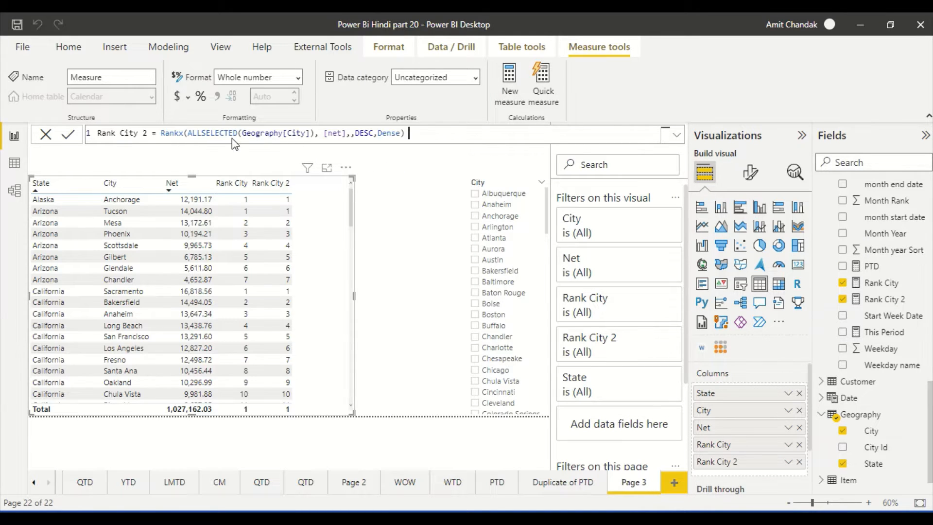
# - Add Geography[City Id] as a second column argument after Geography[City] inside ALLSELECTED in the new measure's formula
pyautogui.click(310, 134)
pyautogui.write(', ci')
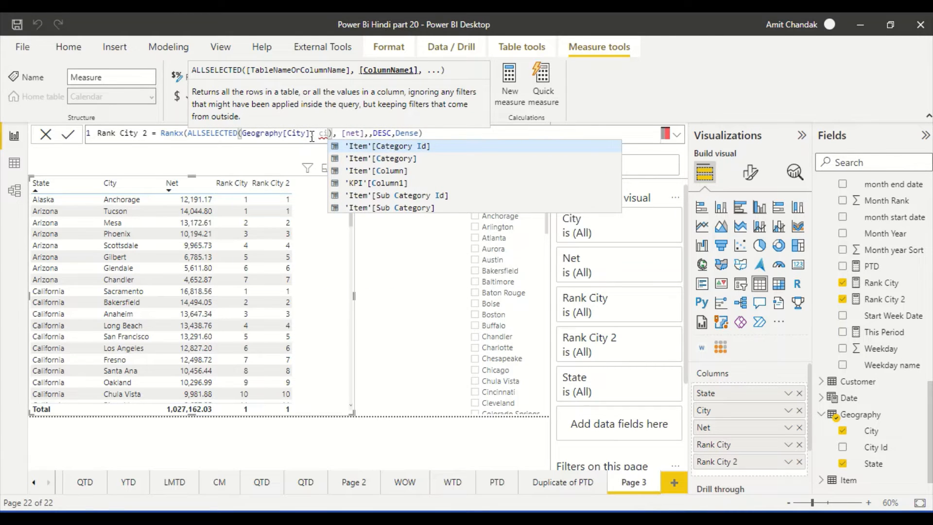
pyautogui.press('BackSpace')
pyautogui.press('BackSpace')
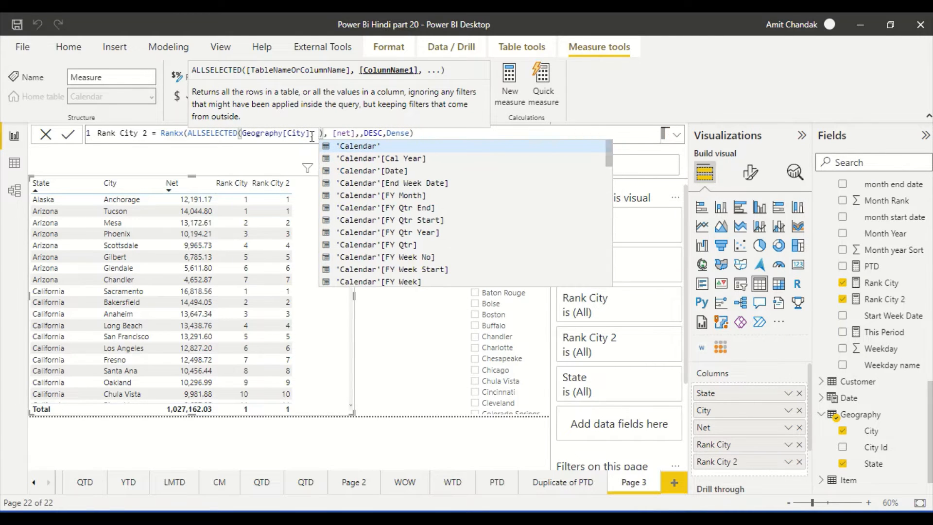
pyautogui.write('city id')
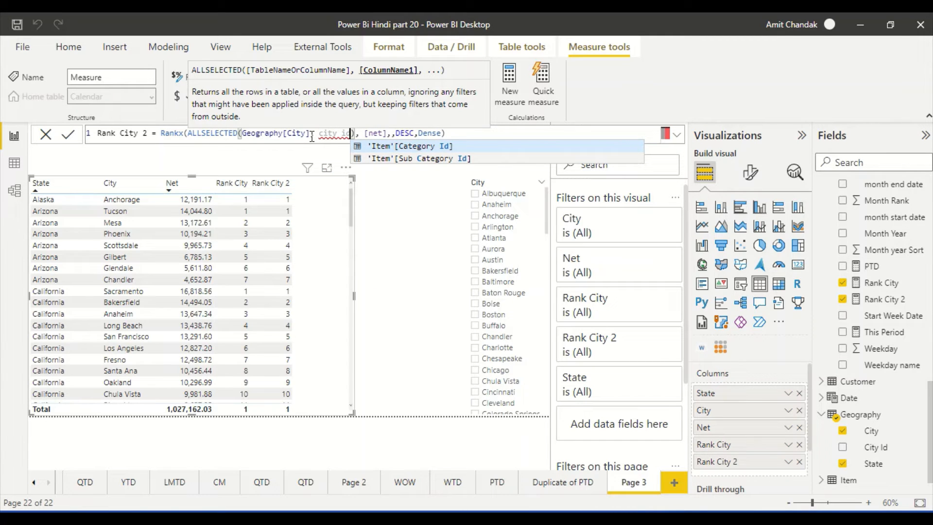
pyautogui.press('BackSpace')
pyautogui.press('BackSpace')
pyautogui.press('BackSpace')
pyautogui.press('BackSpace')
pyautogui.press('BackSpace')
pyautogui.press('BackSpace')
pyautogui.press('BackSpace')
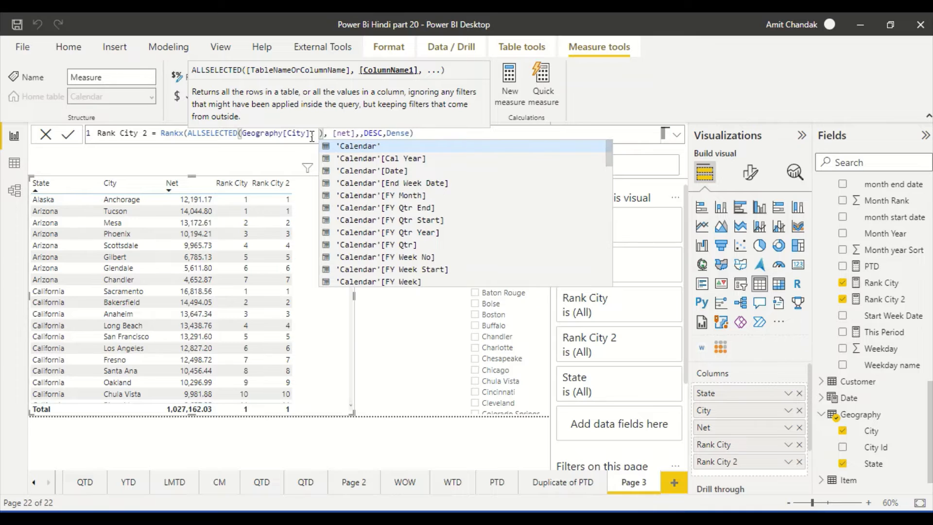
pyautogui.write('ge')
pyautogui.press('BackSpace')
pyautogui.press('BackSpace')
pyautogui.press('BackSpace')
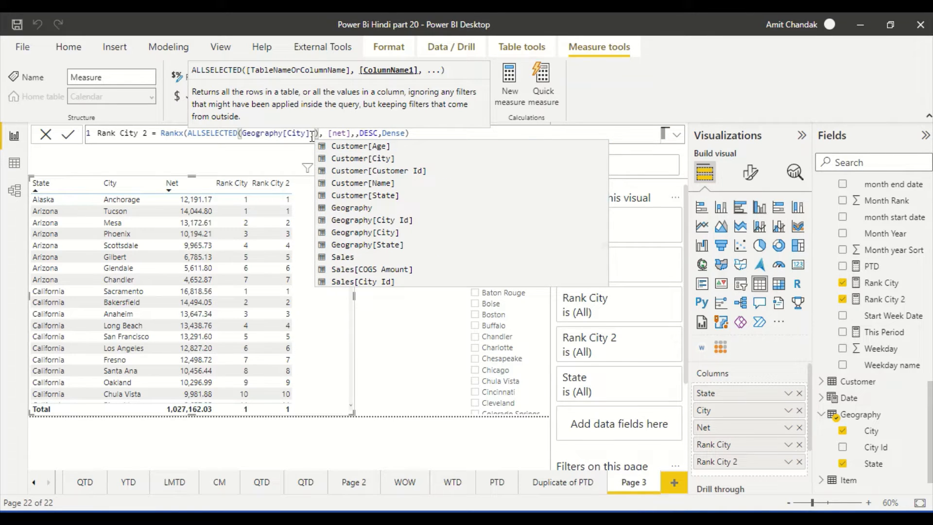
pyautogui.press('BackSpace')
pyautogui.write('ge')
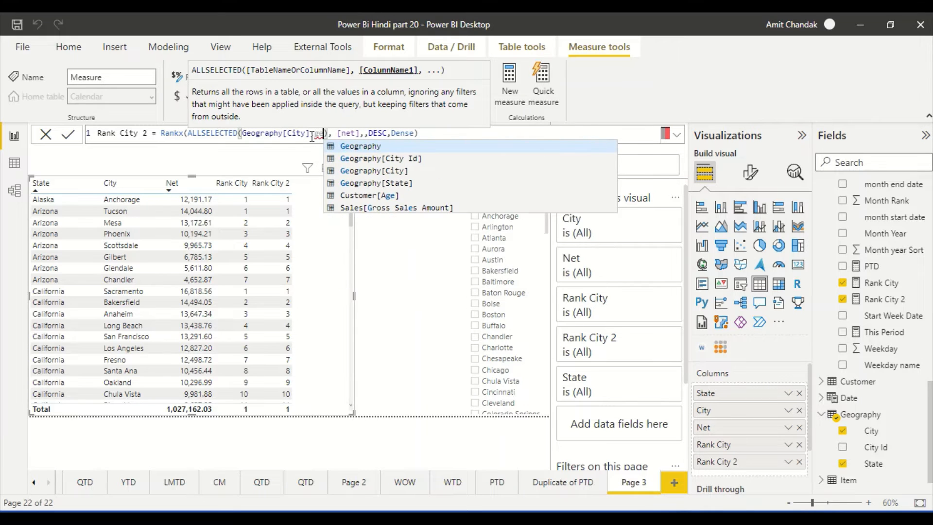
pyautogui.press('Down')
pyautogui.press('Tab')
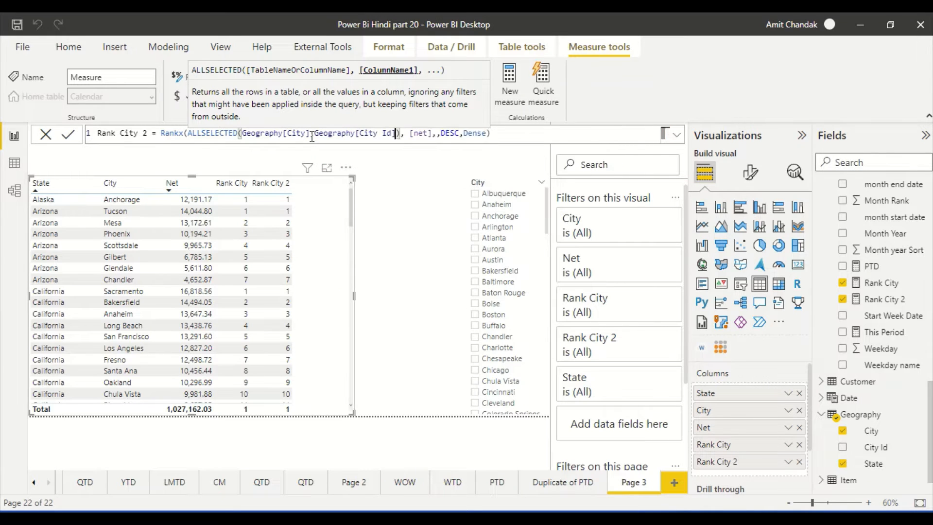
# - Rename the new measure Rank City 3 in its formula and commit it
pyautogui.press('Right')
pyautogui.press('Right')
pyautogui.press('Right')
pyautogui.press('Right')
pyautogui.press('Right')
pyautogui.press('Right')
pyautogui.press('Return')
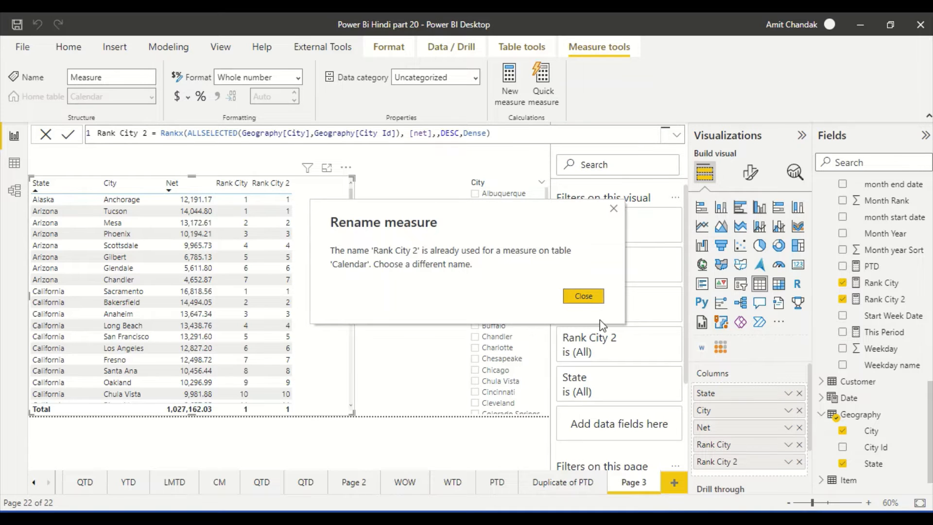
pyautogui.click(582, 297)
pyautogui.click(146, 134)
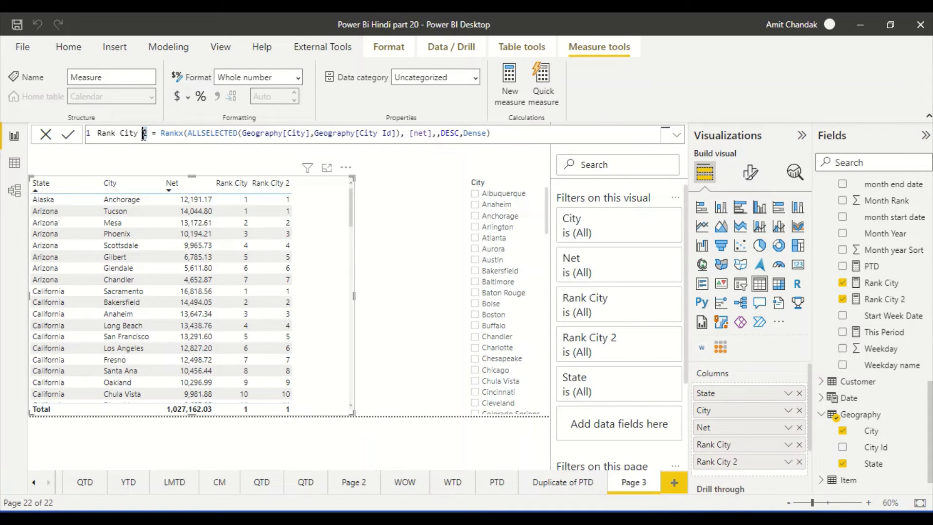
pyautogui.press('BackSpace')
pyautogui.write('3')
pyautogui.press('Return')
# - Add the Rank City 3 measure to a further widened table visual and remove the State column
pyautogui.moveTo(354, 296); pyautogui.dragTo(444, 296)
pyautogui.moveTo(874, 299); pyautogui.dragTo(371, 222)
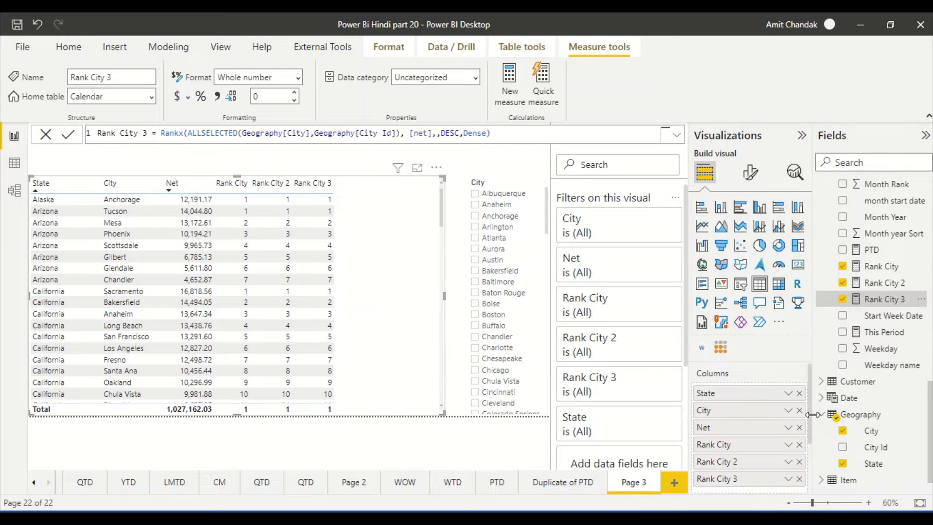
pyautogui.click(800, 394)
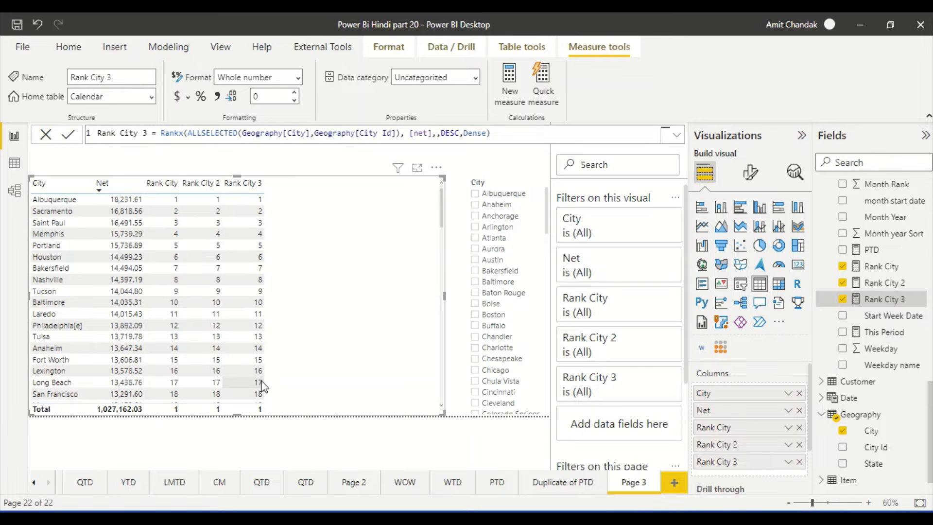
pyautogui.scroll(-10, 252, 307)
pyautogui.scroll(5, 251, 307)
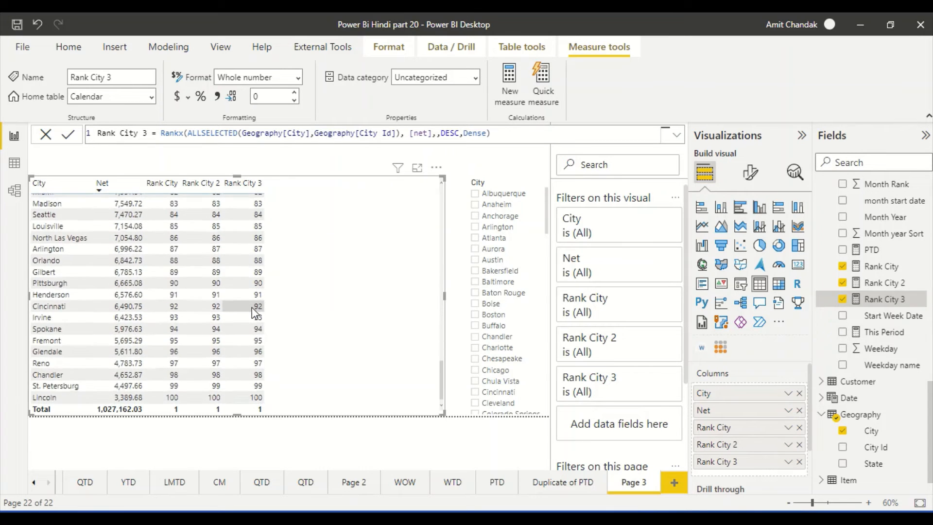
pyautogui.scroll(9, 251, 307)
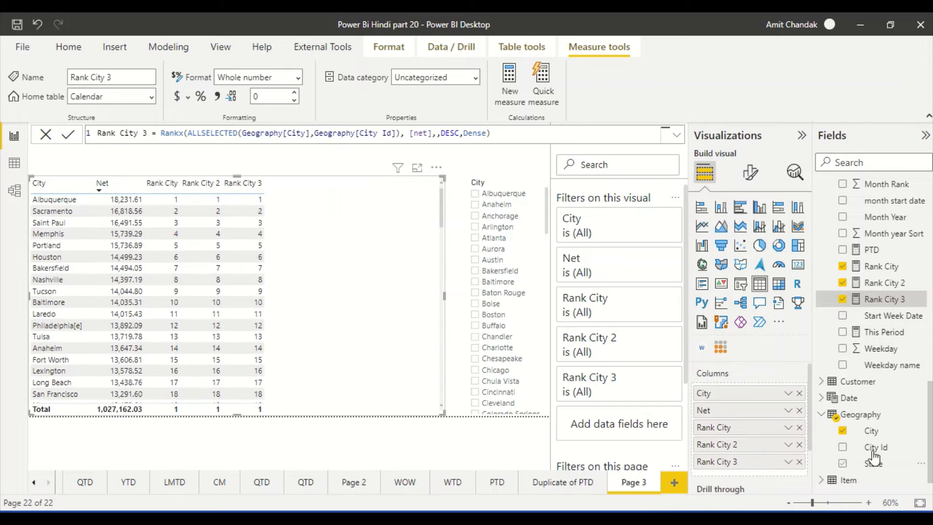
# - Add City Id to the table after City and compare the three rank columns down the list
pyautogui.moveTo(880, 447); pyautogui.dragTo(771, 411)
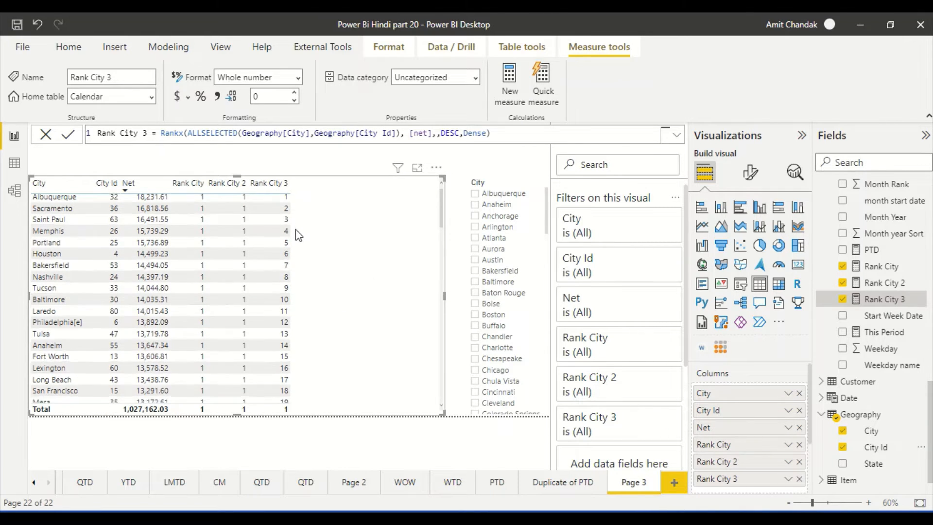
pyautogui.scroll(-11, 294, 253)
pyautogui.scroll(11, 291, 267)
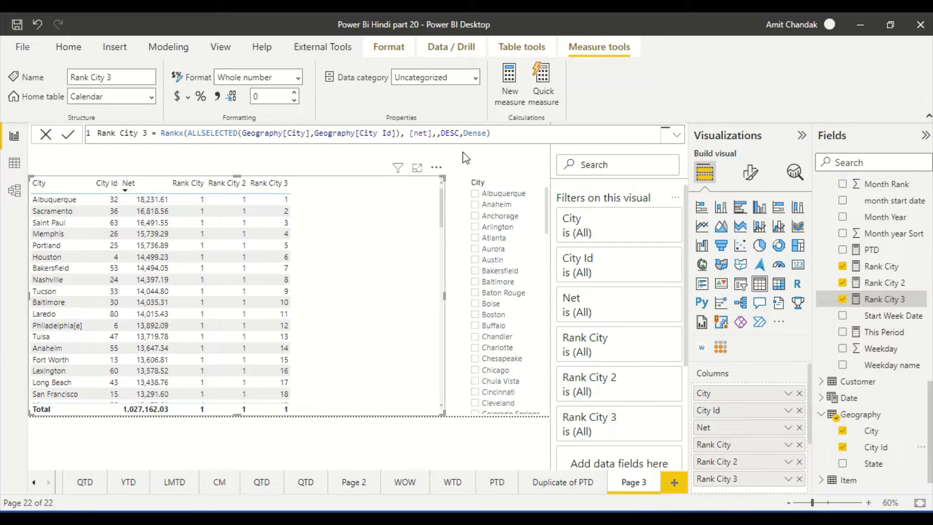
# - Copy the Rank City 3 formula into a new measure and name it Rank City 4
pyautogui.moveTo(511, 128); pyautogui.dragTo(209, 123)
pyautogui.hotkey('ctrl', 'c')
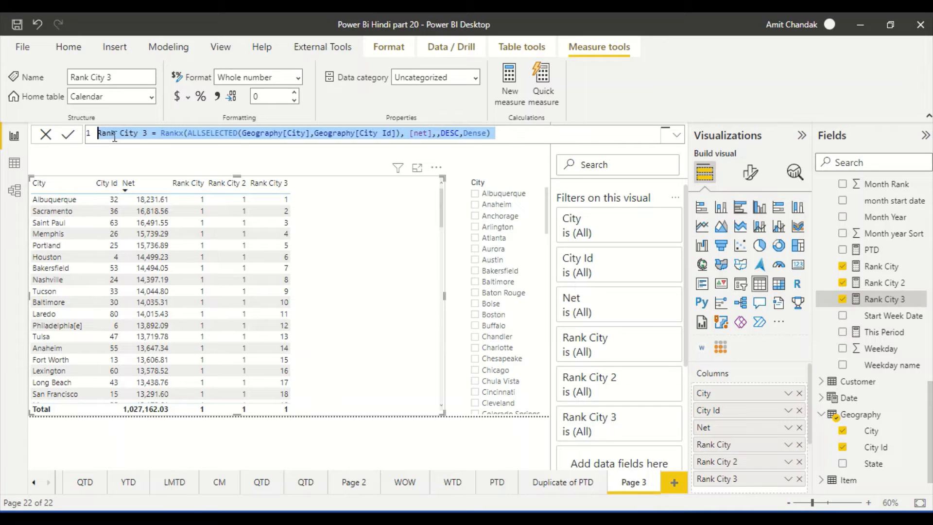
pyautogui.click(516, 87)
pyautogui.click(516, 86)
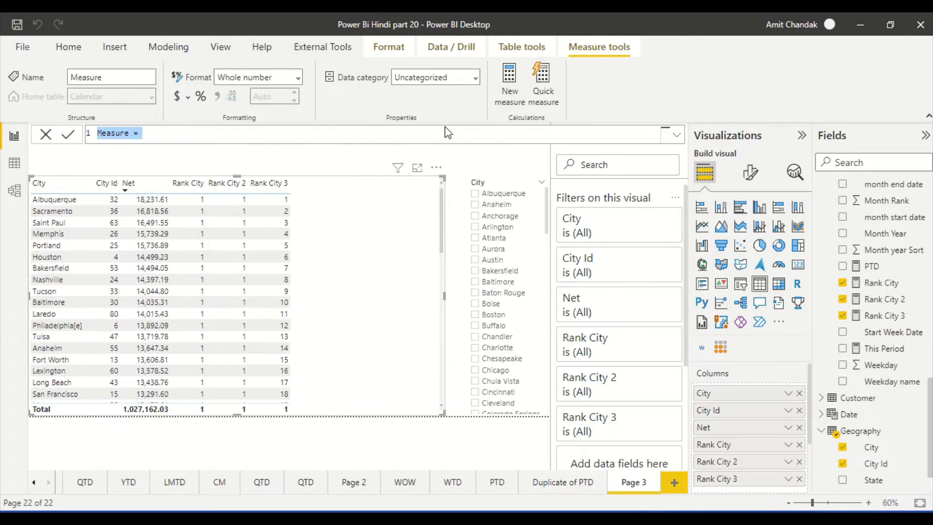
pyautogui.hotkey('ctrl', 'v')
pyautogui.doubleClick(145, 133)
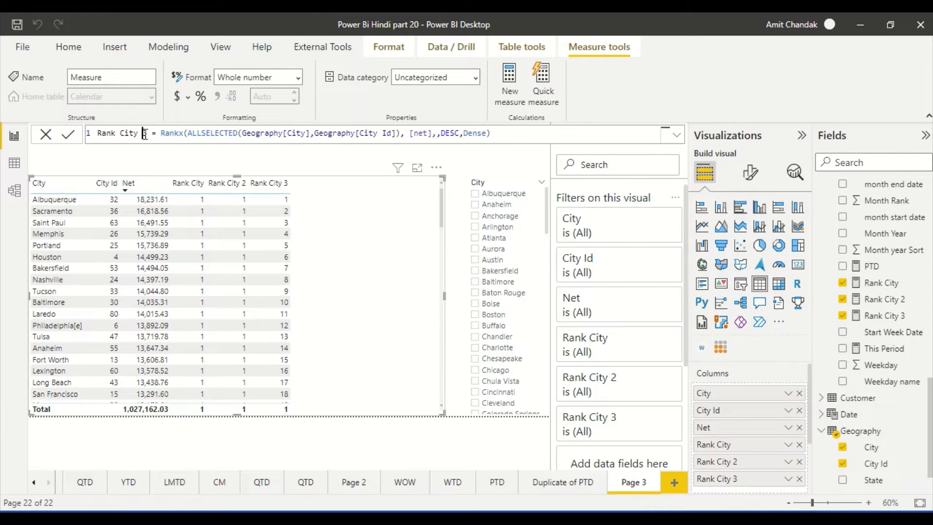
pyautogui.write('4')
# - Reduce the ALLSELECTED arguments in the Rank City 4 formula to the whole Geography table
pyautogui.moveTo(396, 132); pyautogui.dragTo(286, 140)
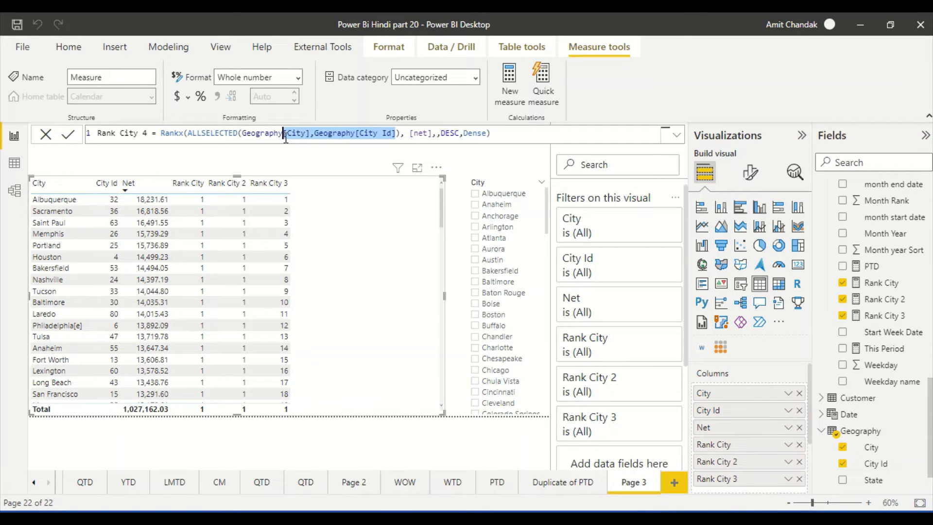
pyautogui.press('BackSpace')
pyautogui.press('Escape')
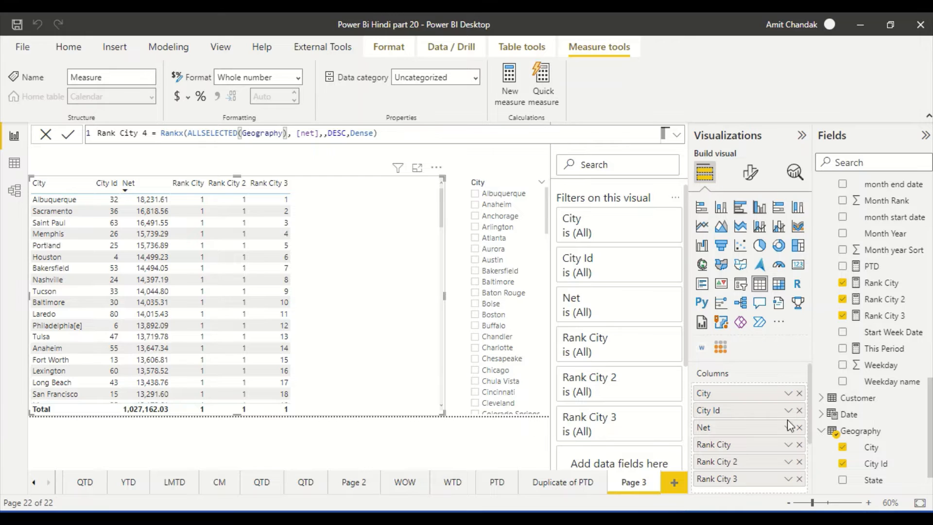
# - Commit the Rank City 4 measure, add it to the table, and compare the rank columns down the city list
pyautogui.press('Return')
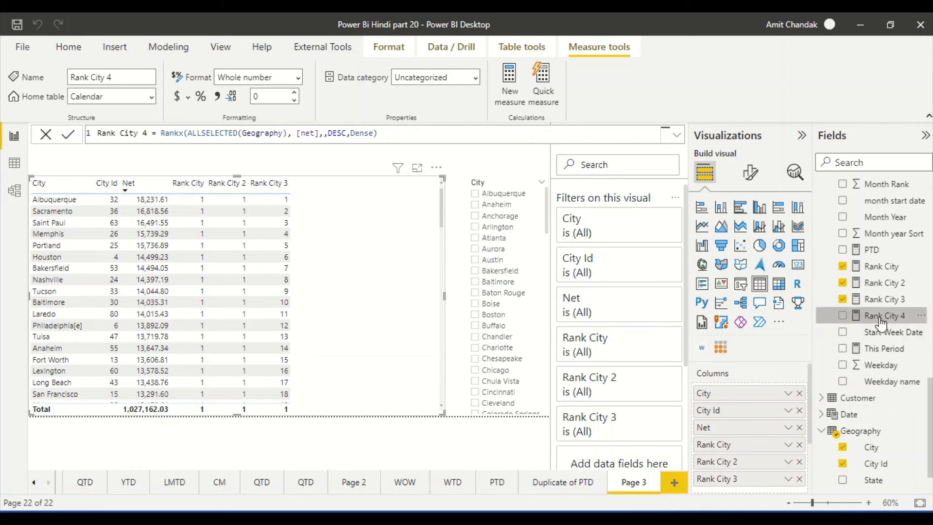
pyautogui.moveTo(883, 316); pyautogui.dragTo(367, 232)
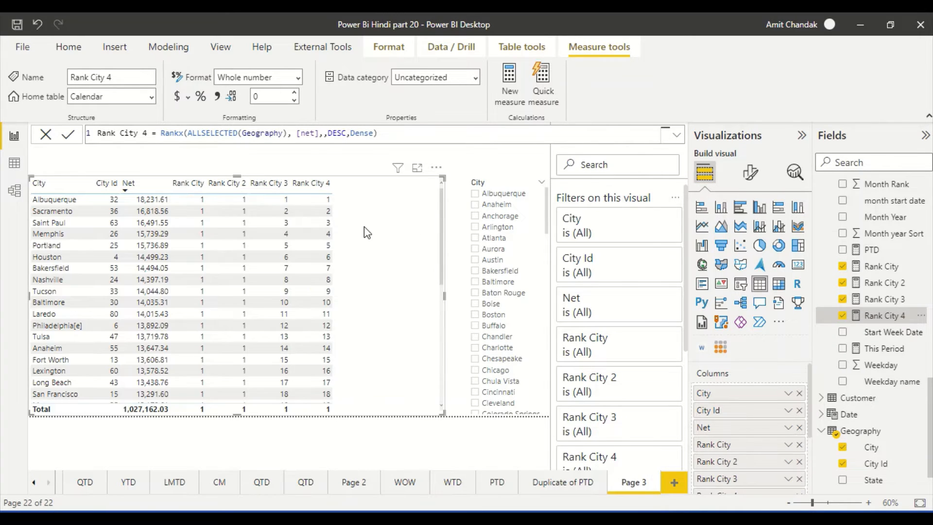
pyautogui.scroll(-5, 363, 280)
pyautogui.scroll(-7, 364, 283)
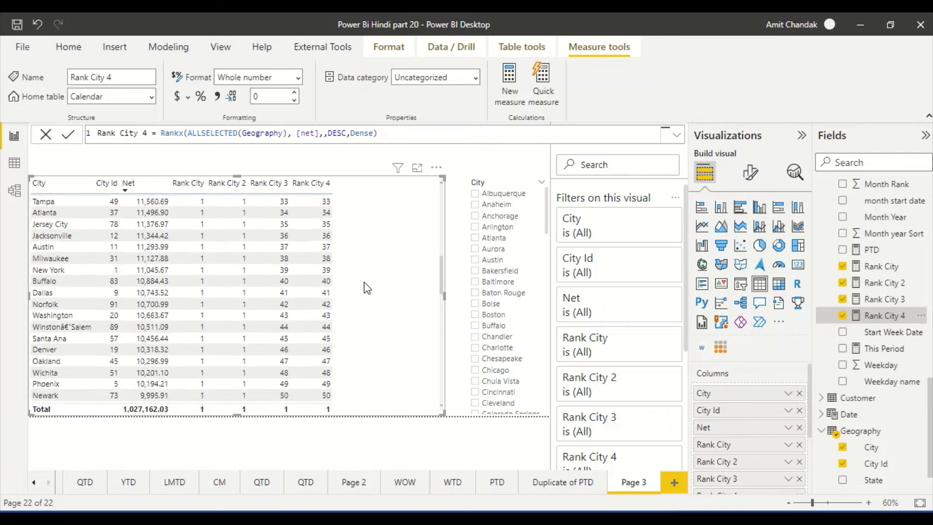
pyautogui.scroll(12, 374, 299)
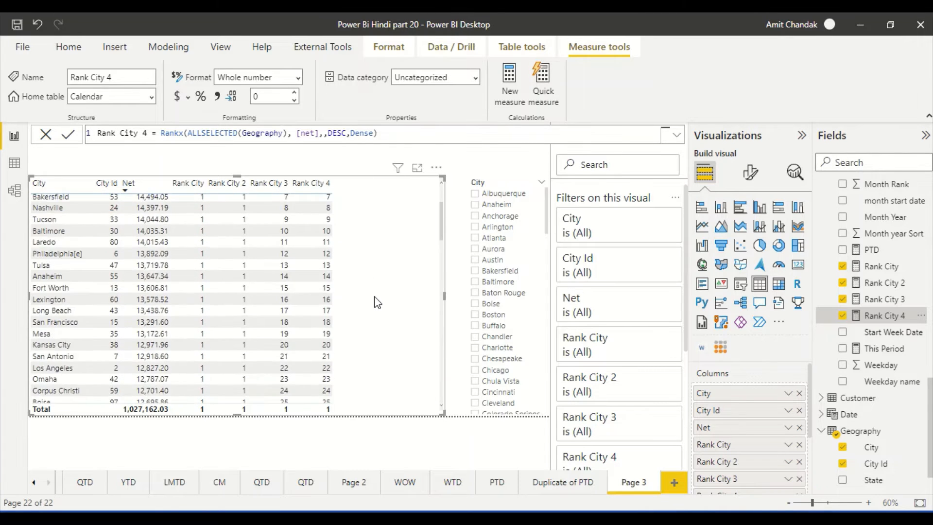
# - Add State as the table's first column and compare the four rank columns down the list
pyautogui.moveTo(890, 486); pyautogui.dragTo(753, 398)
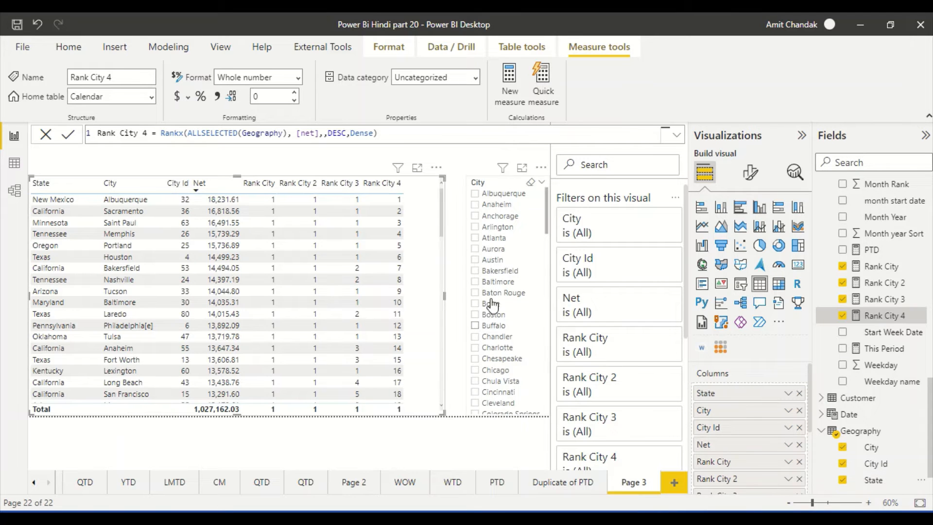
pyautogui.scroll(-3, 407, 237)
pyautogui.scroll(-15, 407, 237)
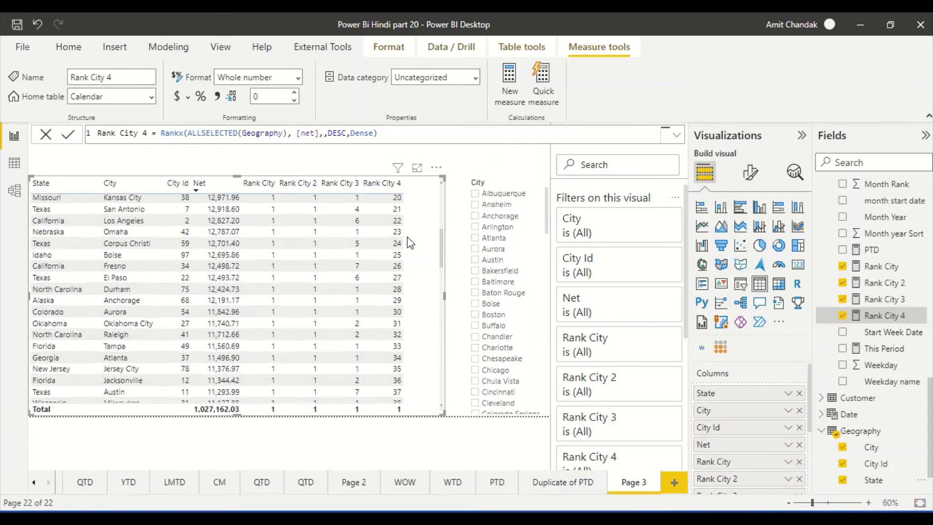
pyautogui.scroll(18, 407, 237)
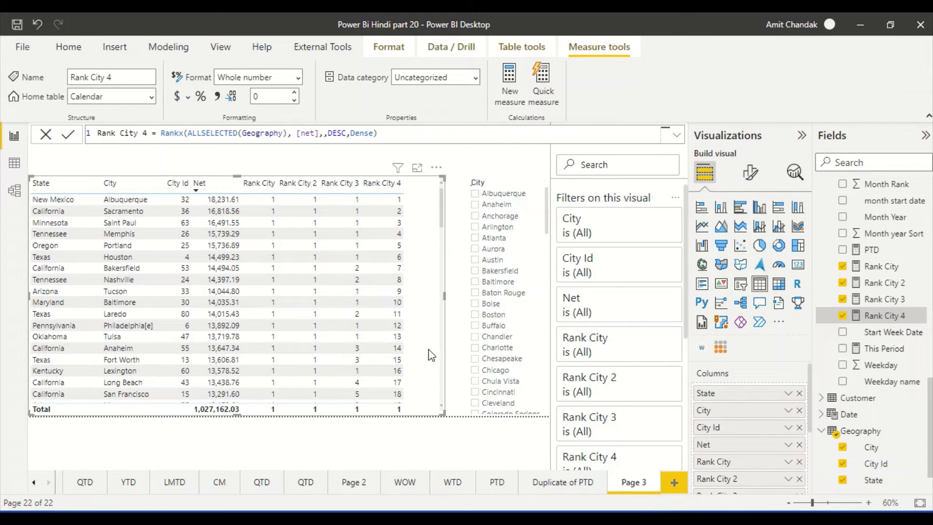
# - Duplicate the table onto a new report page and remove its City and City Id columns
pyautogui.click(671, 484)
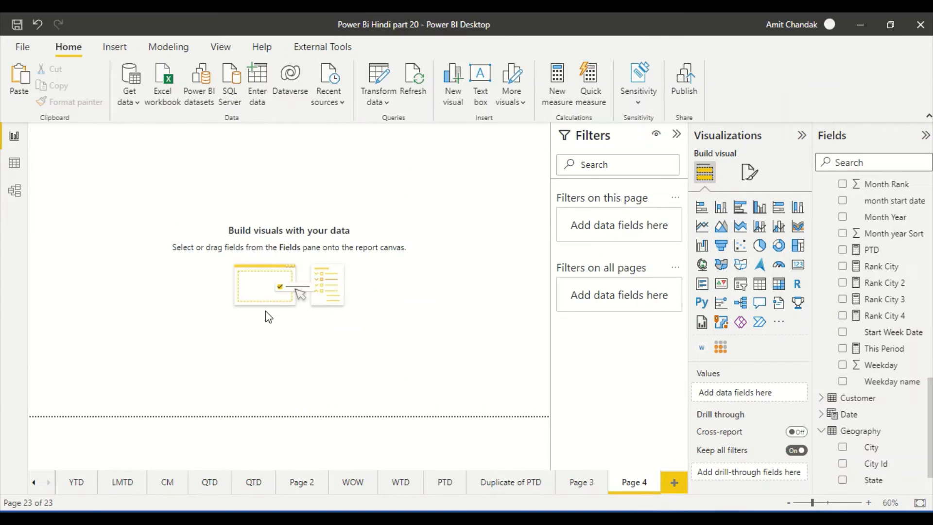
pyautogui.hotkey('ctrl', 'v')
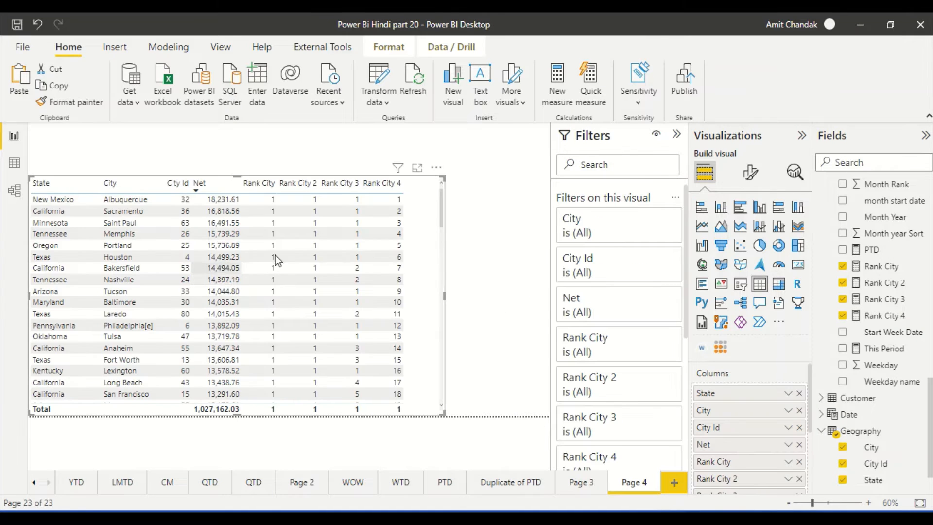
pyautogui.click(800, 411)
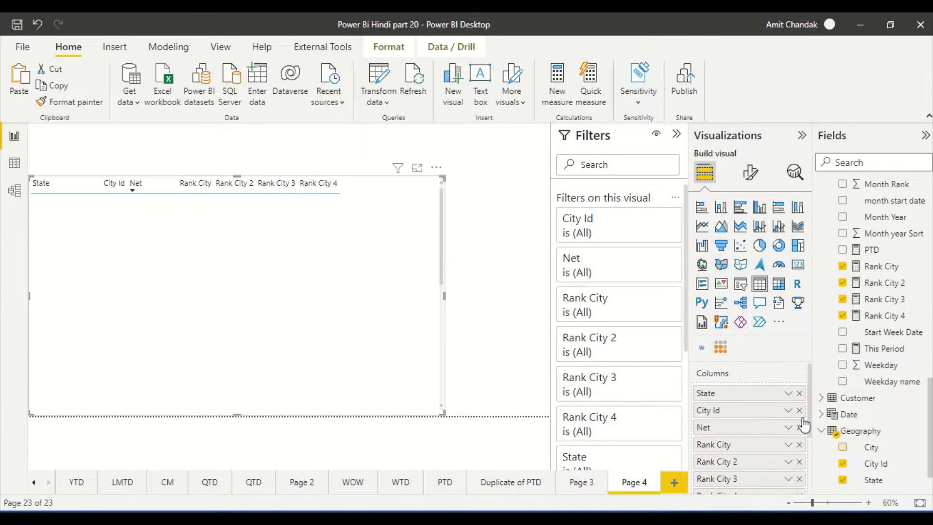
pyautogui.click(799, 411)
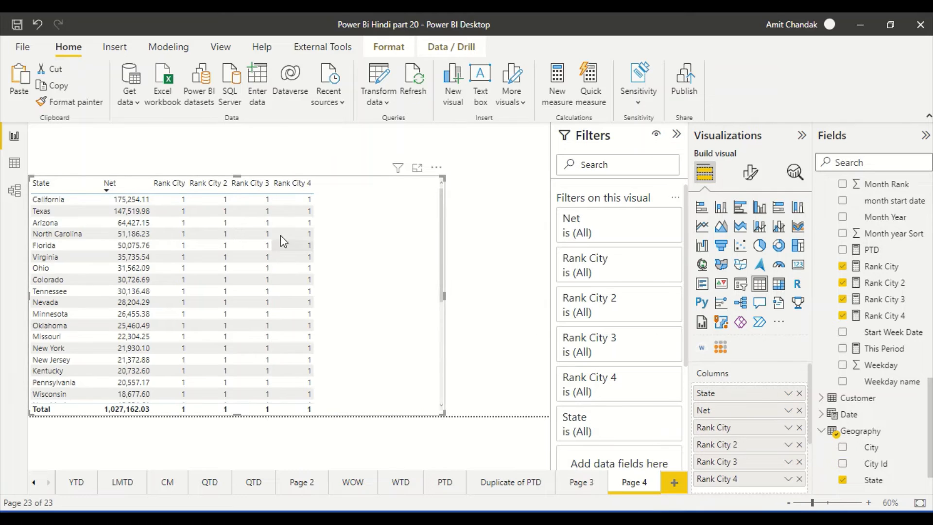
# - Examine how the four rank measures behave across the state-level rows, especially Rank City 4 near the end of the list
pyautogui.scroll(-5, 281, 235)
pyautogui.scroll(3, 372, 302)
pyautogui.scroll(-3, 372, 302)
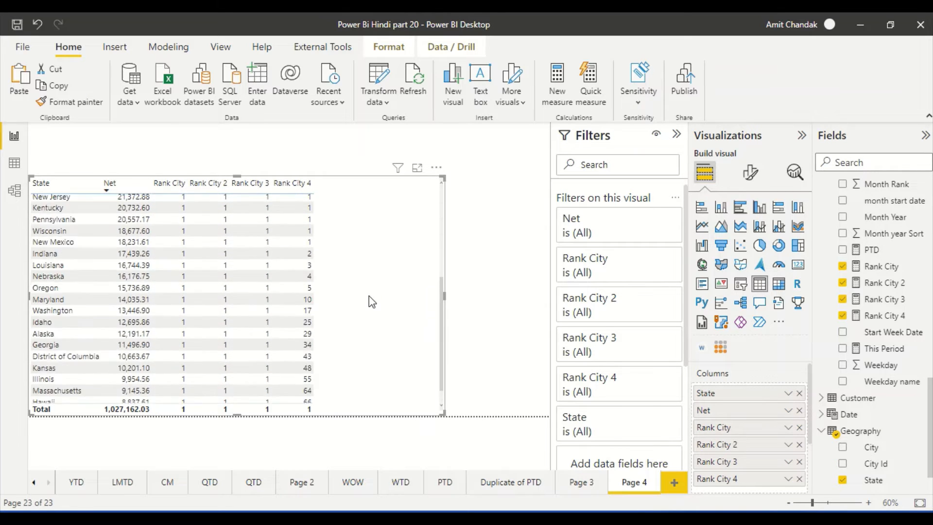
pyautogui.scroll(3, 372, 302)
pyautogui.scroll(-2, 373, 302)
pyautogui.scroll(-2, 372, 302)
pyautogui.scroll(3, 372, 302)
pyautogui.scroll(-3, 372, 302)
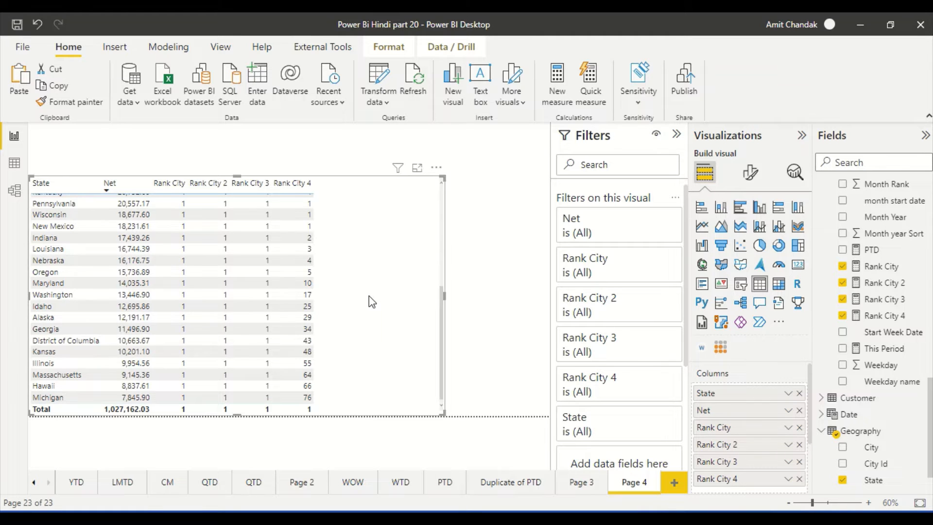
pyautogui.scroll(3, 372, 301)
pyautogui.scroll(-3, 372, 302)
pyautogui.scroll(5, 361, 300)
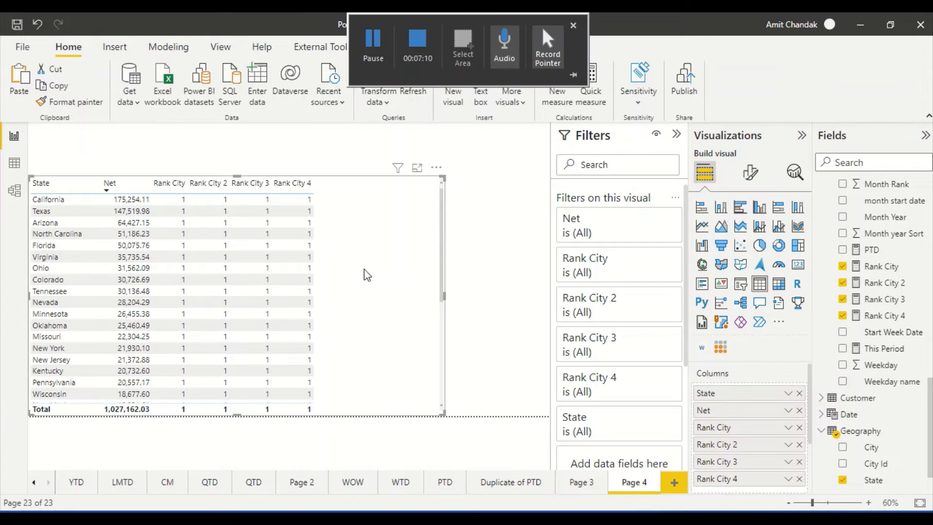
# - Return to Page 3, review the Rank City 3 formula, and copy the full Rank City 2 formula
pyautogui.click(584, 484)
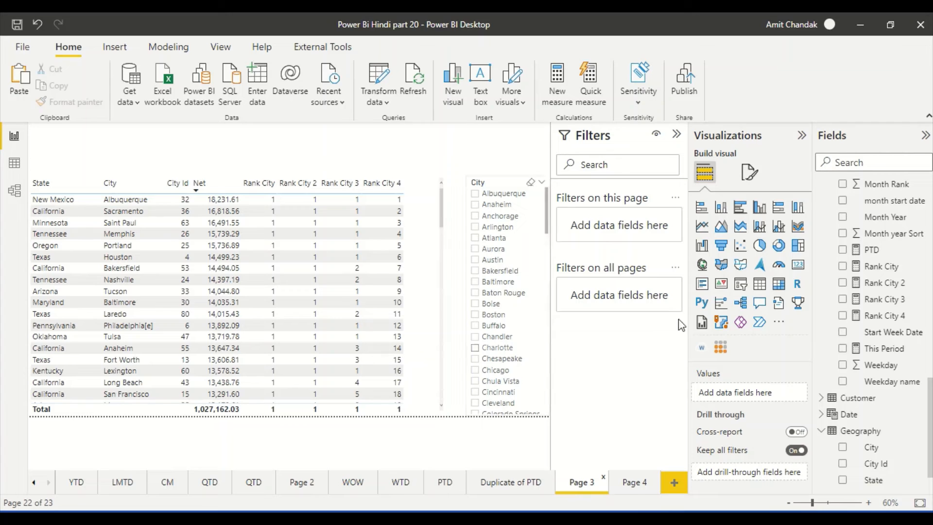
pyautogui.click(893, 307)
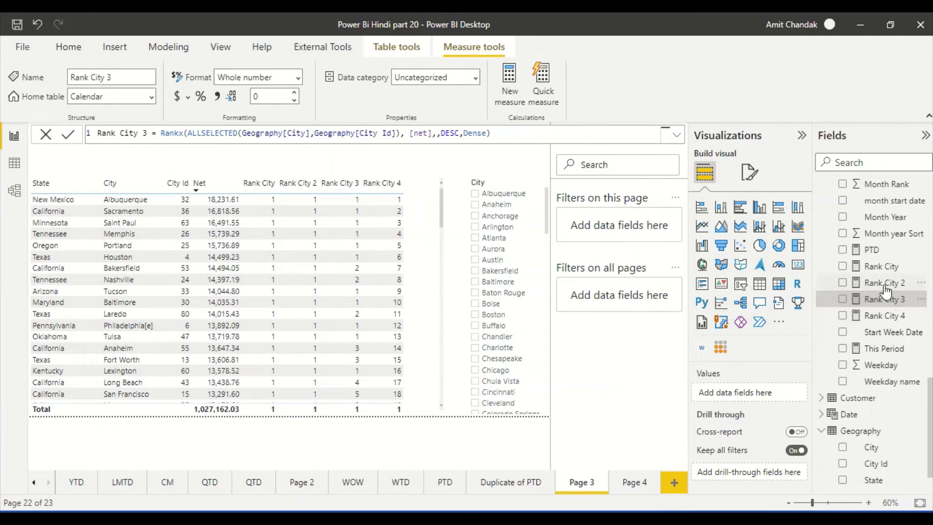
pyautogui.click(886, 290)
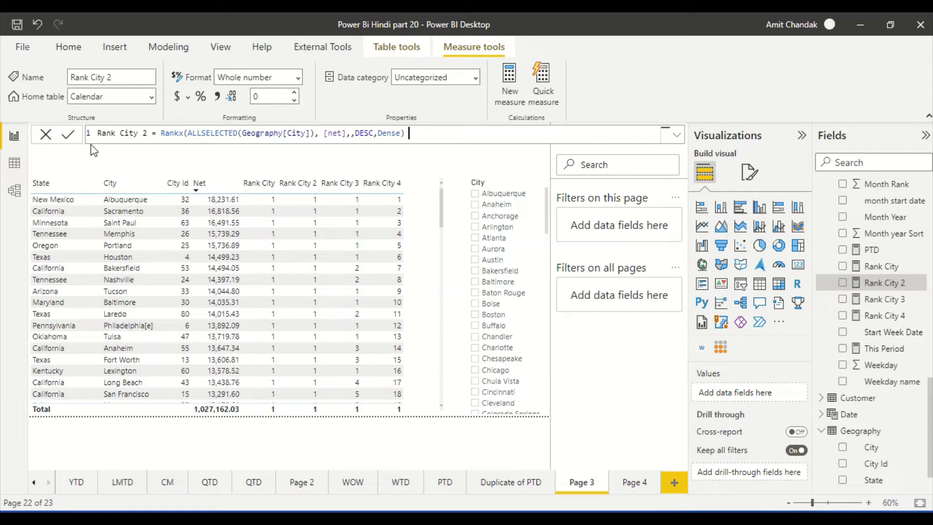
pyautogui.moveTo(411, 133); pyautogui.dragTo(79, 122)
pyautogui.hotkey('ctrl', 'c')
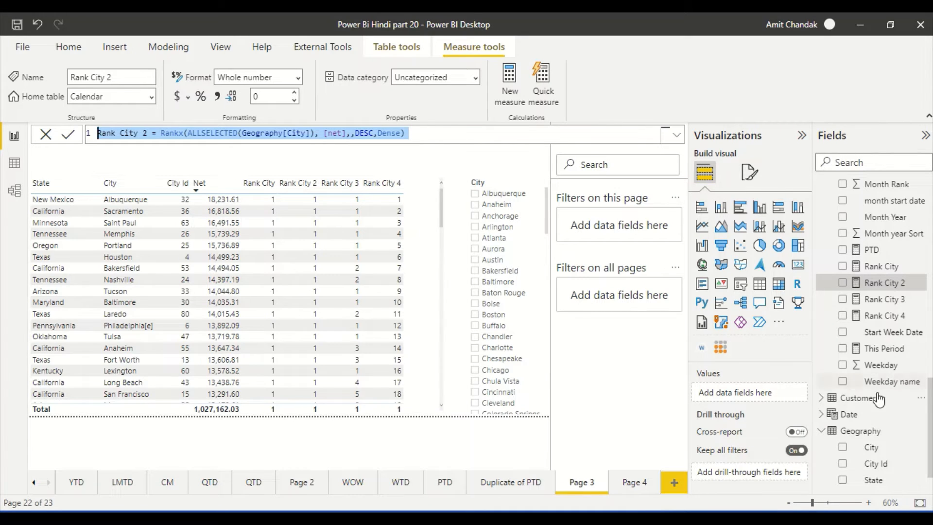
# - Remove City Id from the Page 3 table and create a measure named Rank City 5 from the copied formula
pyautogui.click(440, 335)
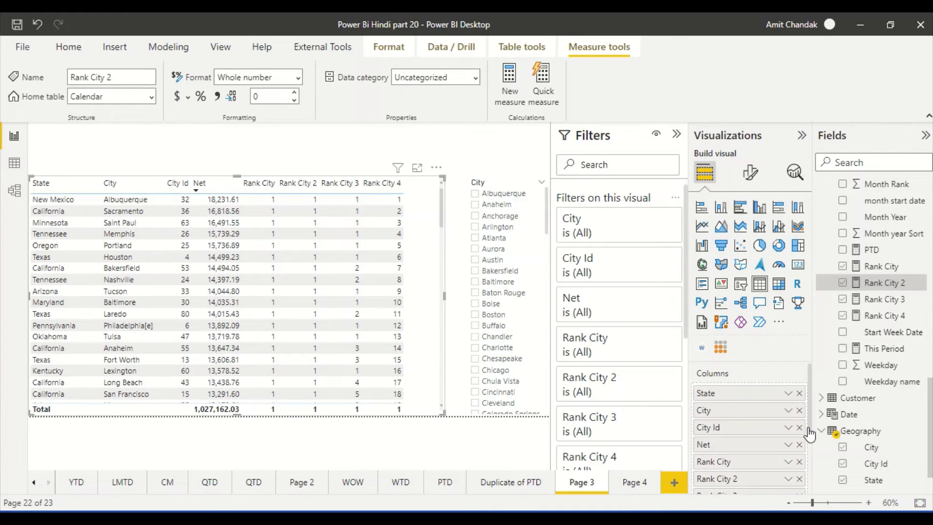
pyautogui.click(799, 427)
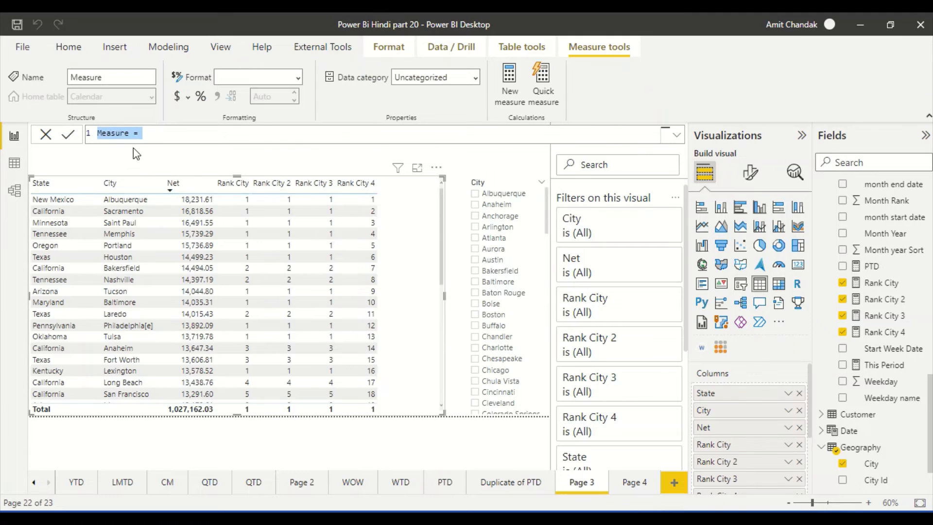
pyautogui.hotkey('ctrl', 'v')
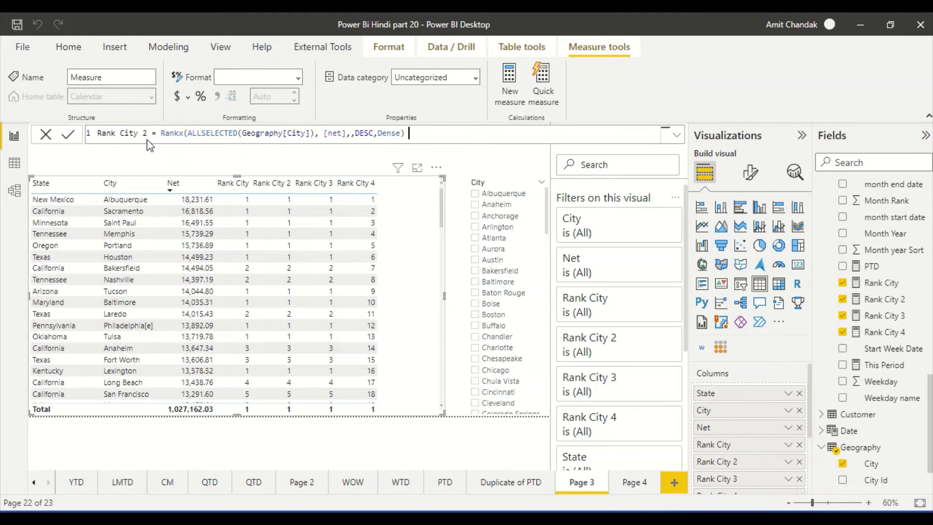
pyautogui.doubleClick(145, 133)
pyautogui.write('5')
# - Insert Geography[State] before Geography[City] in the Rank City 5 ALLSELECTED arguments, commit the measure, and add it to the table
pyautogui.click(245, 133)
pyautogui.write('Geog Geo')
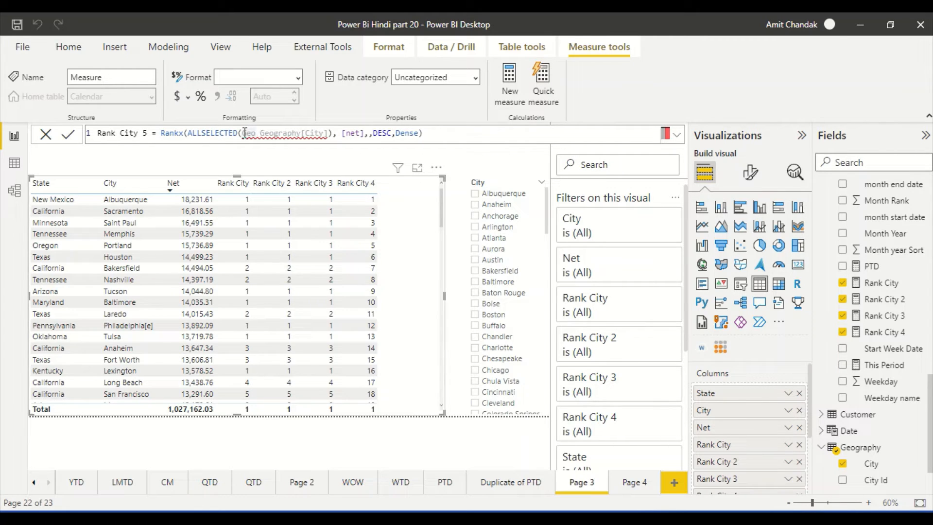
pyautogui.write('g')
pyautogui.press('Down')
pyautogui.press('Down')
pyautogui.press('Down')
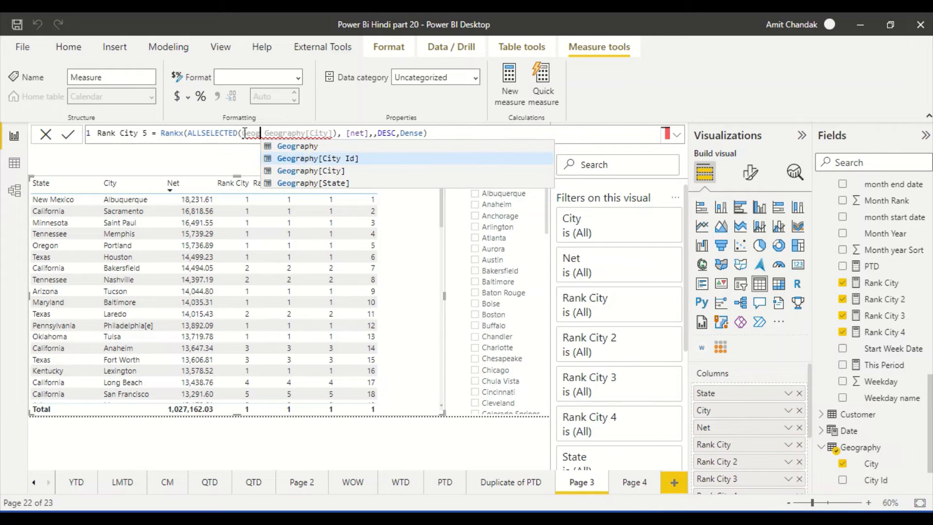
pyautogui.press('Tab')
pyautogui.write(',')
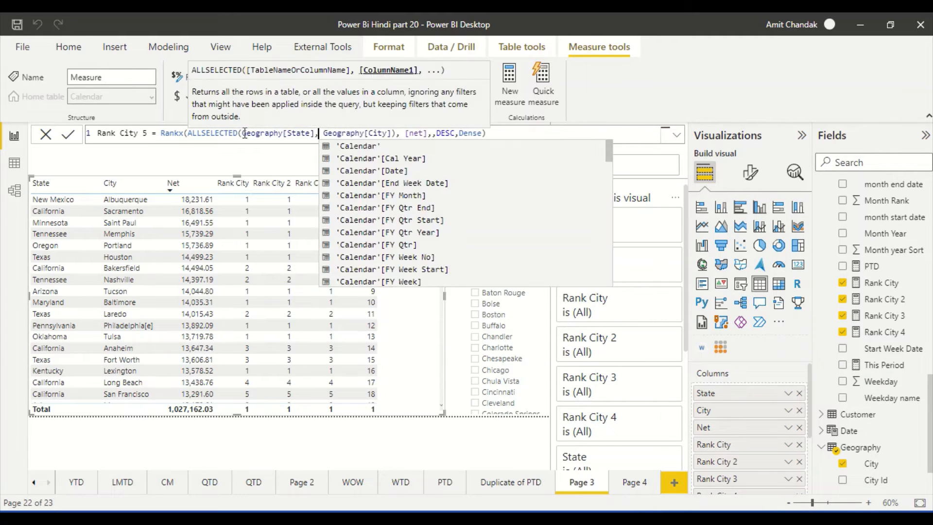
pyautogui.press('Escape')
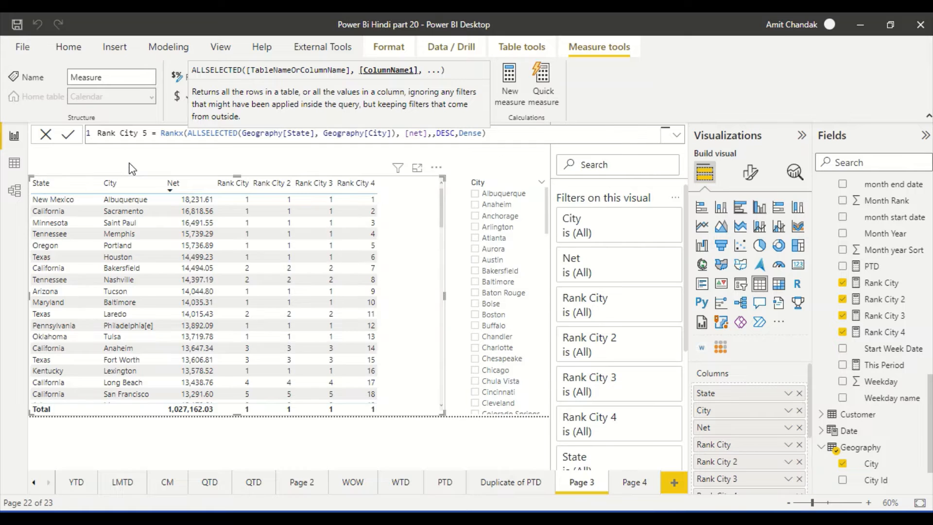
pyautogui.press('Return')
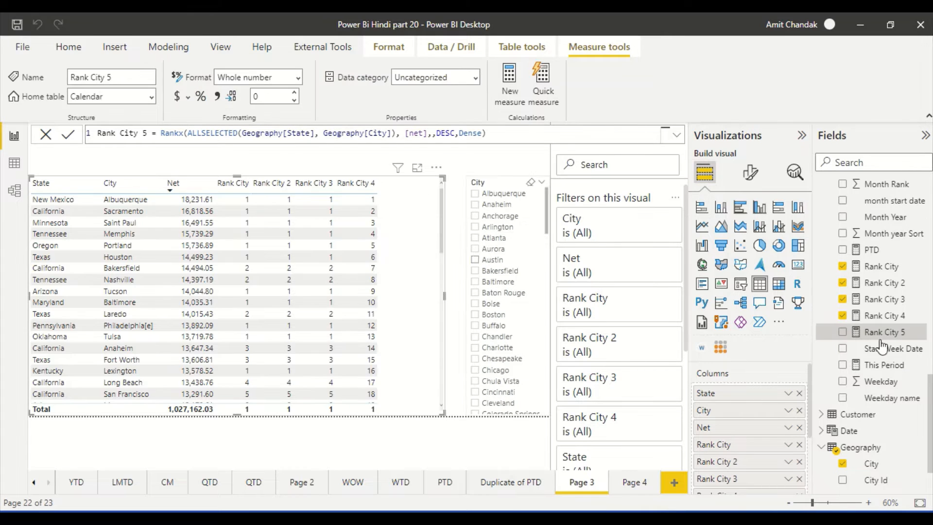
pyautogui.moveTo(877, 331); pyautogui.dragTo(423, 262)
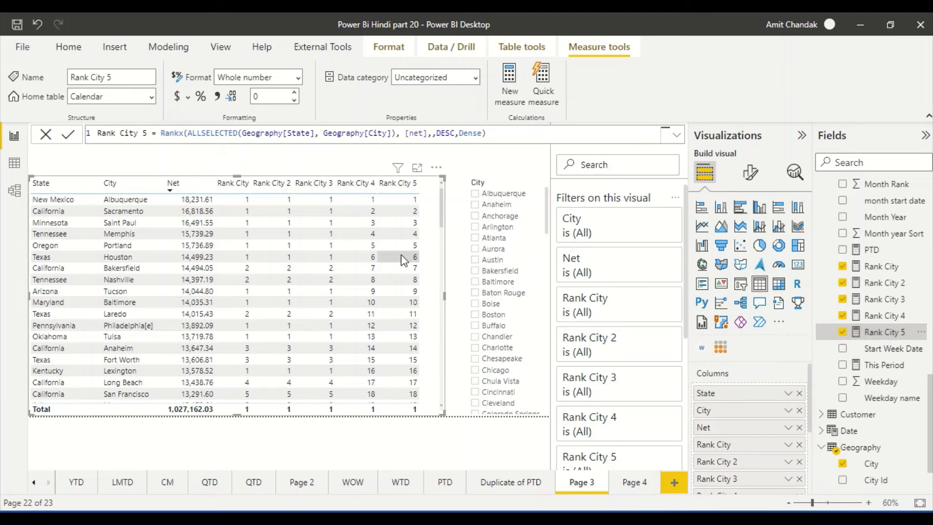
# - Wrap Rank City 5's ALLSELECTED table in a FILTER function and begin its filter condition with Geography[State]
pyautogui.click(189, 133)
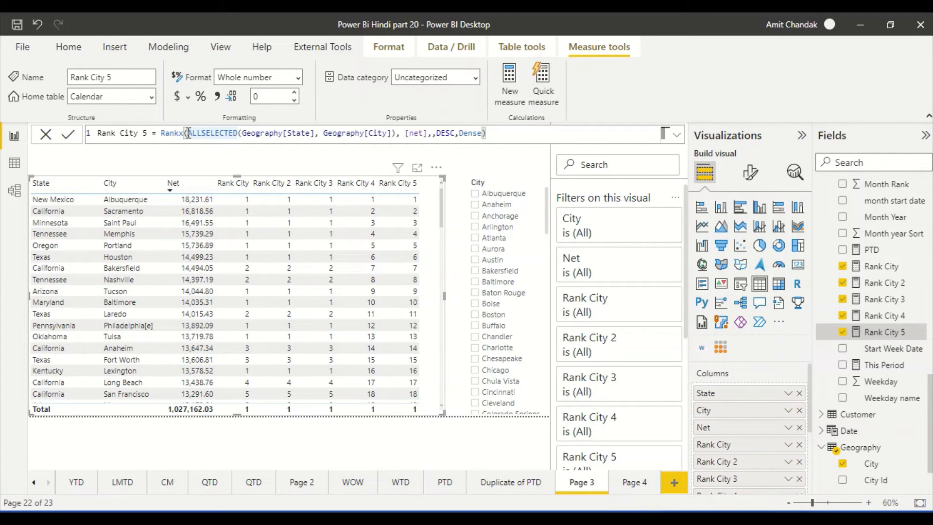
pyautogui.write('Filte')
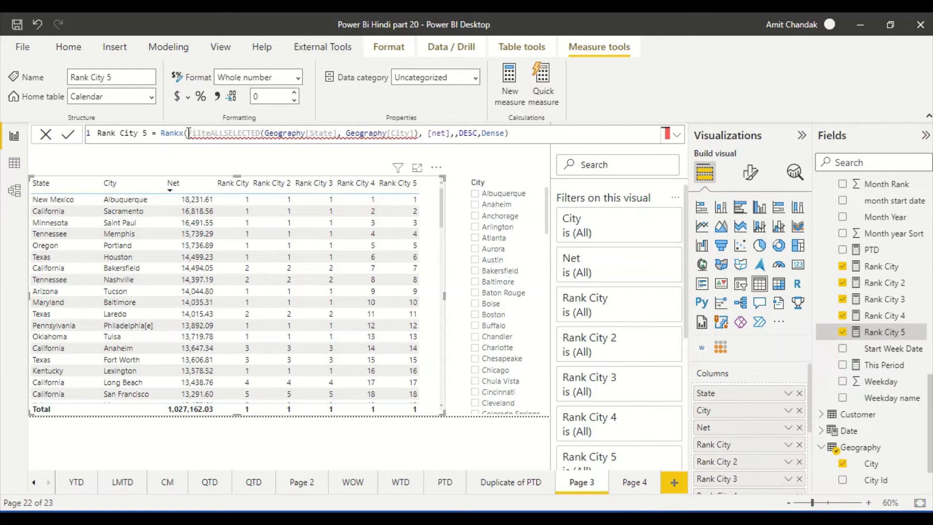
pyautogui.write('r(')
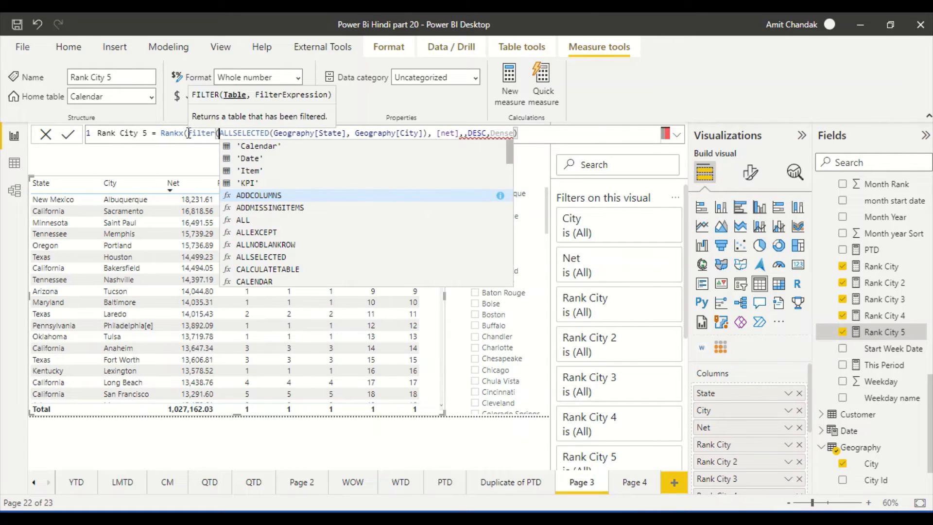
pyautogui.click(428, 132)
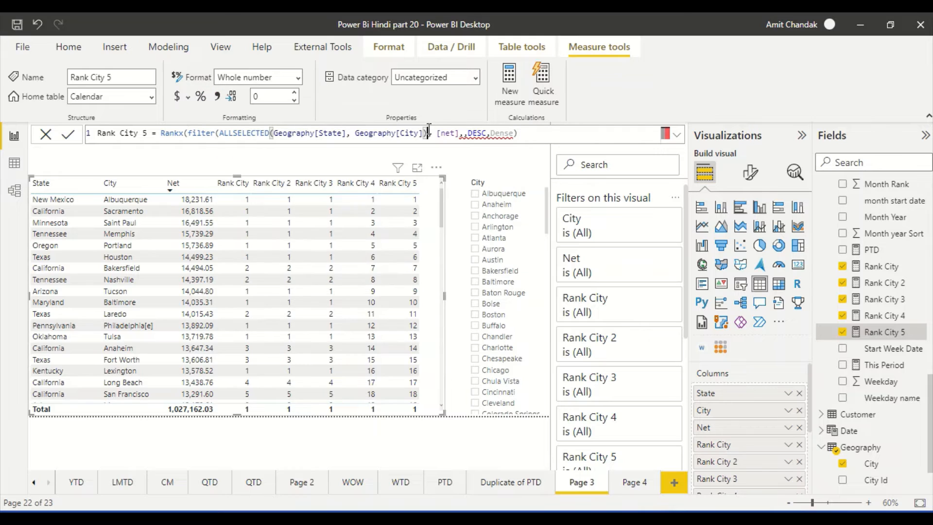
pyautogui.write(', st')
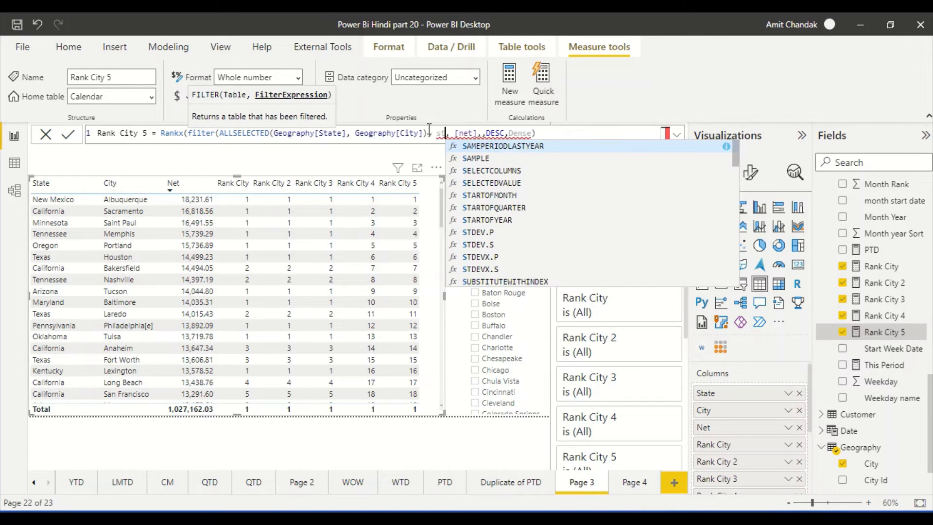
pyautogui.press('BackSpace')
pyautogui.press('BackSpace')
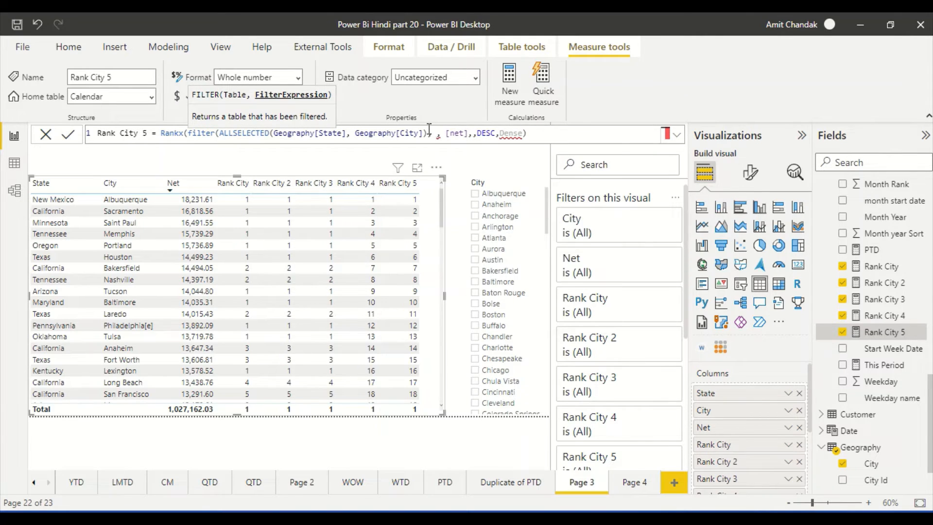
pyautogui.write('ge')
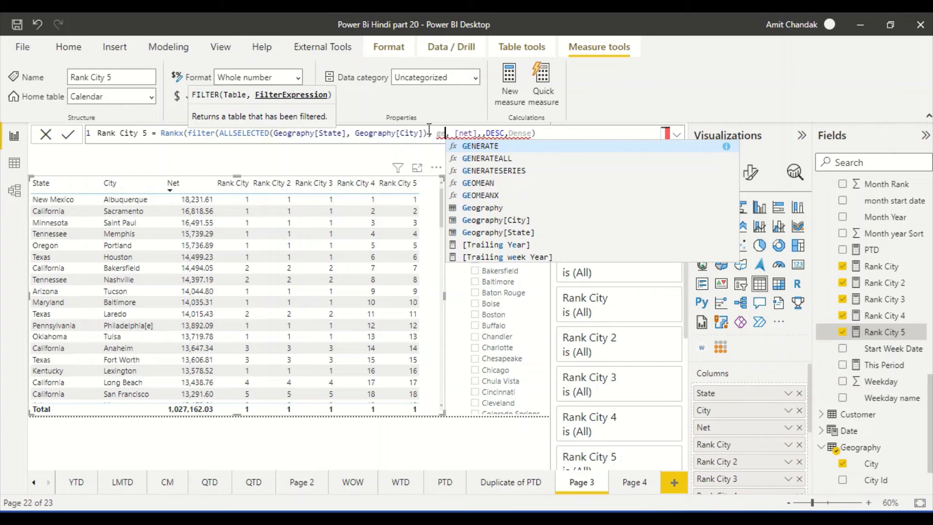
pyautogui.click(514, 232)
# - Complete the FILTER condition as equal to max(Geography[State]), close the function before [net], and commit Rank City 5
pyautogui.write('=')
pyautogui.write('max(g')
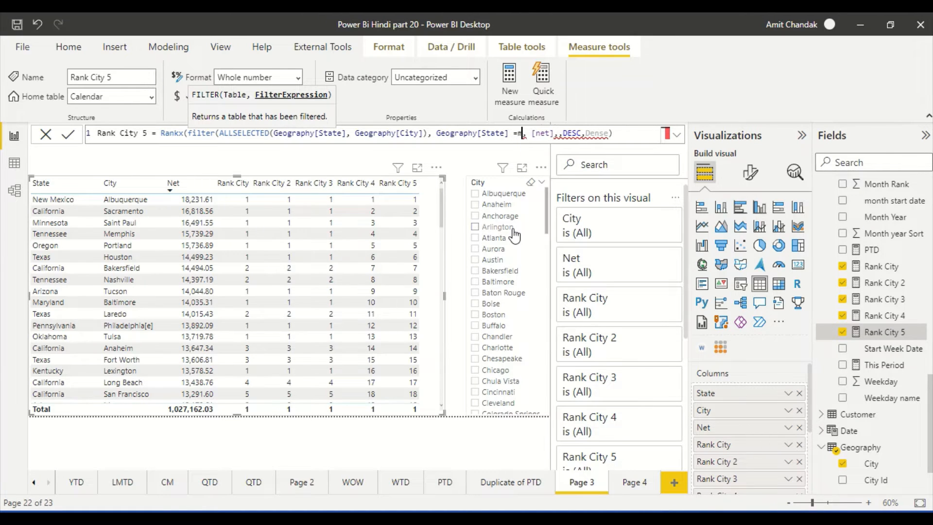
pyautogui.write('e')
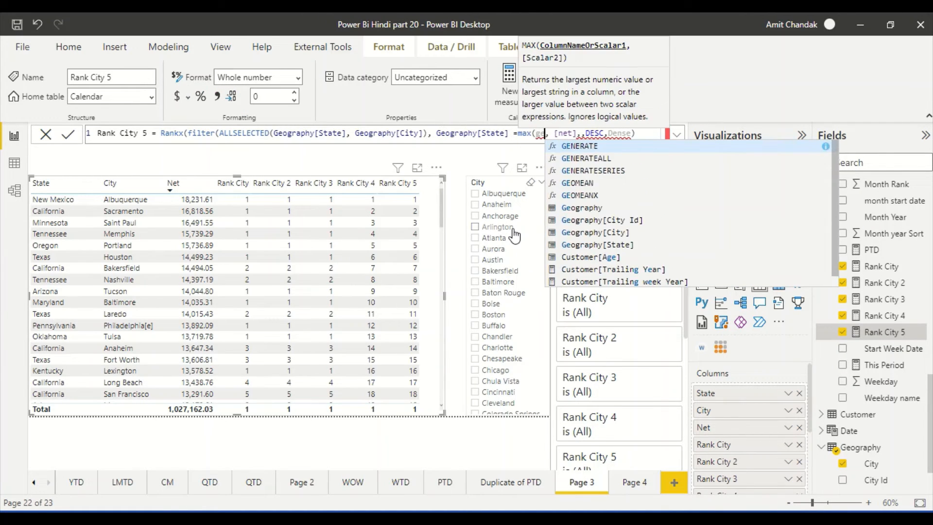
pyautogui.write('o')
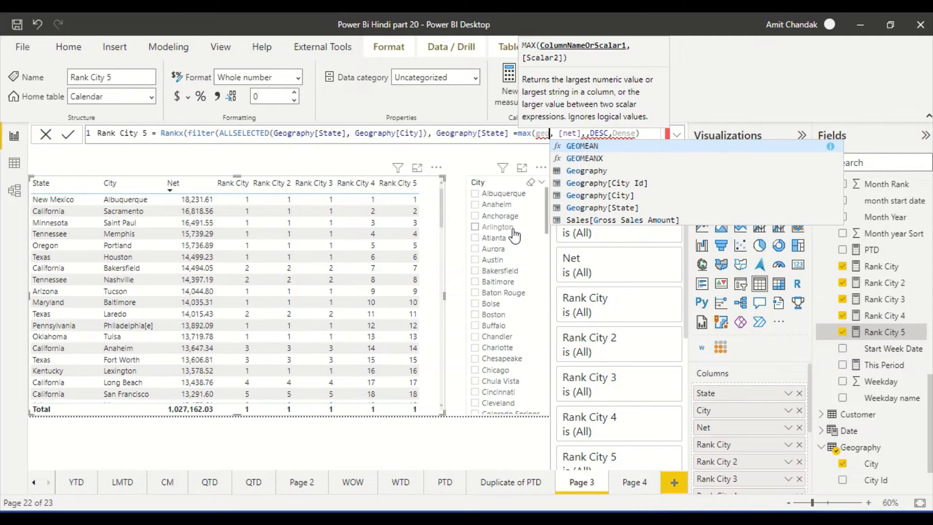
pyautogui.click(634, 207)
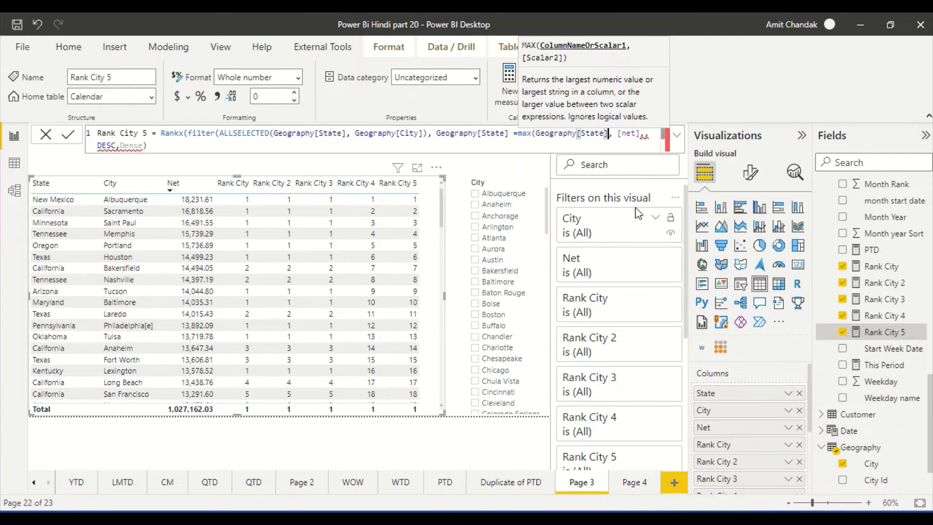
pyautogui.write('))')
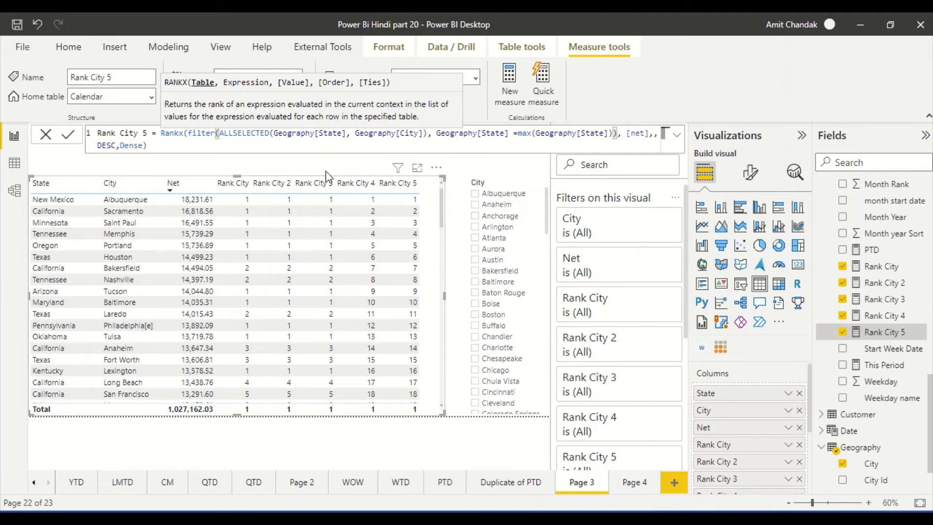
pyautogui.press('Return')
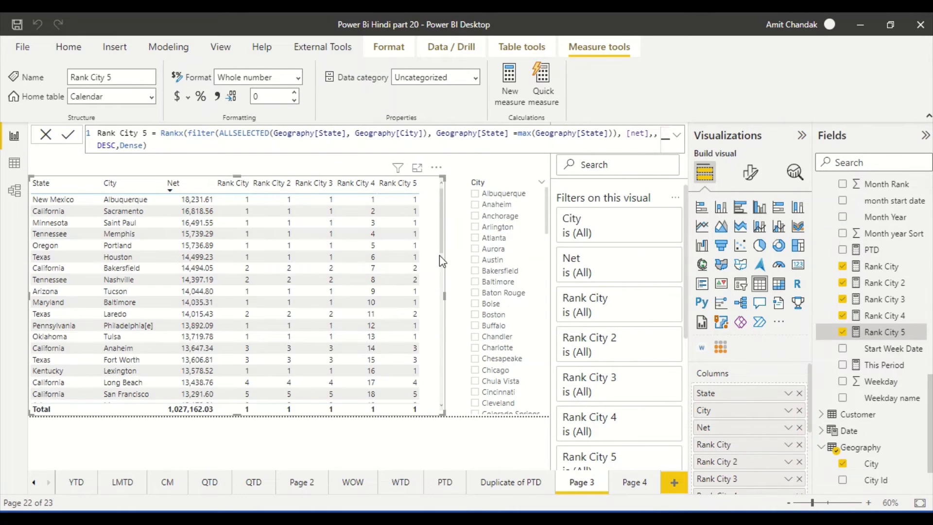
# - Sort the Page 3 table by State ascending and by Net descending within each state
pyautogui.click(53, 191)
pyautogui.keyDown('shift'); pyautogui.click(121, 188); pyautogui.keyUp('shift')
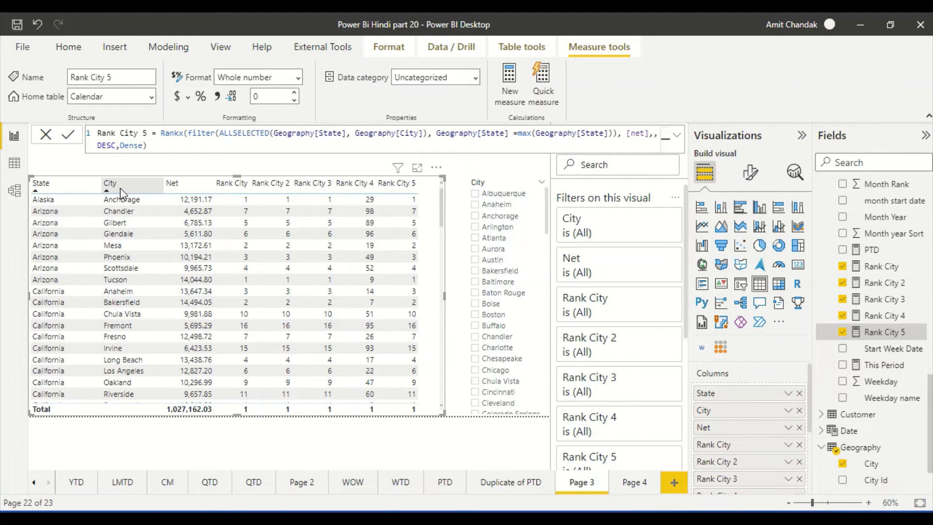
pyautogui.click(61, 189)
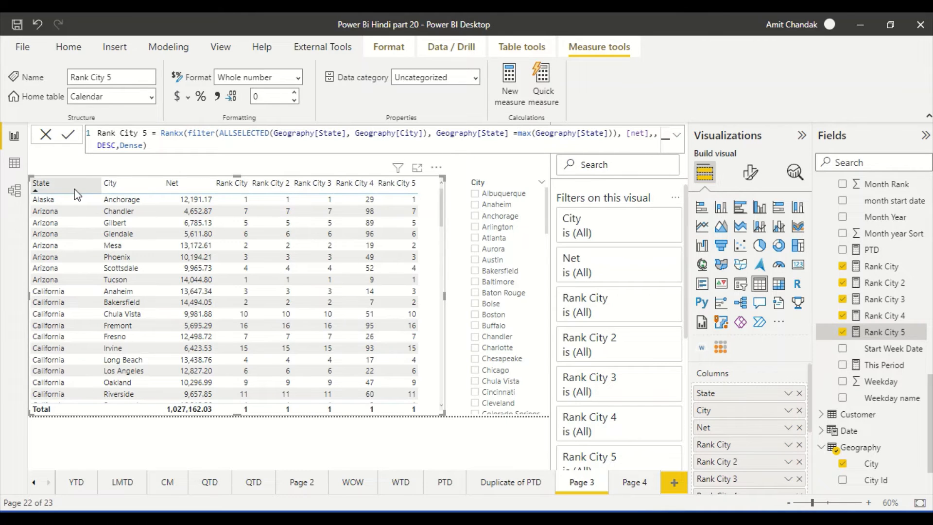
pyautogui.click(274, 189)
pyautogui.click(193, 187)
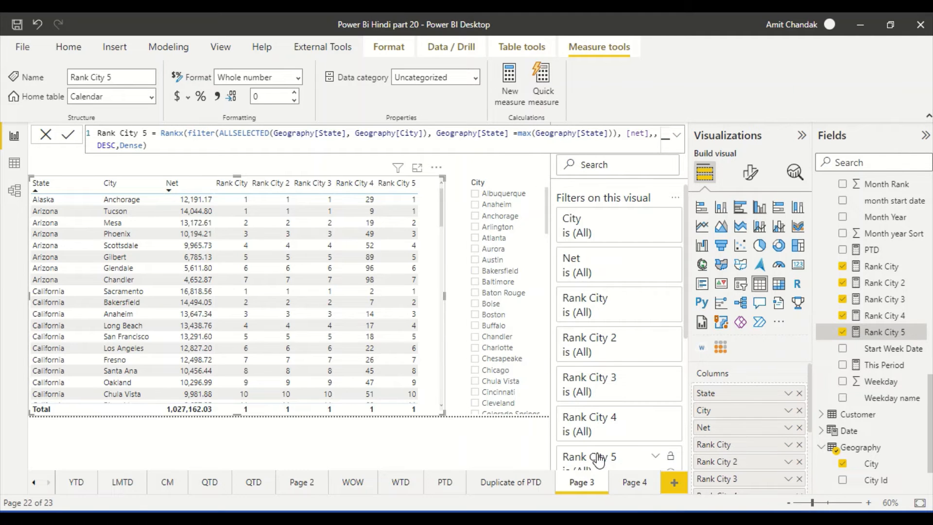
# - Add a new report page after Page 4 and create a table on it with the Item table's Brand field
pyautogui.click(631, 489)
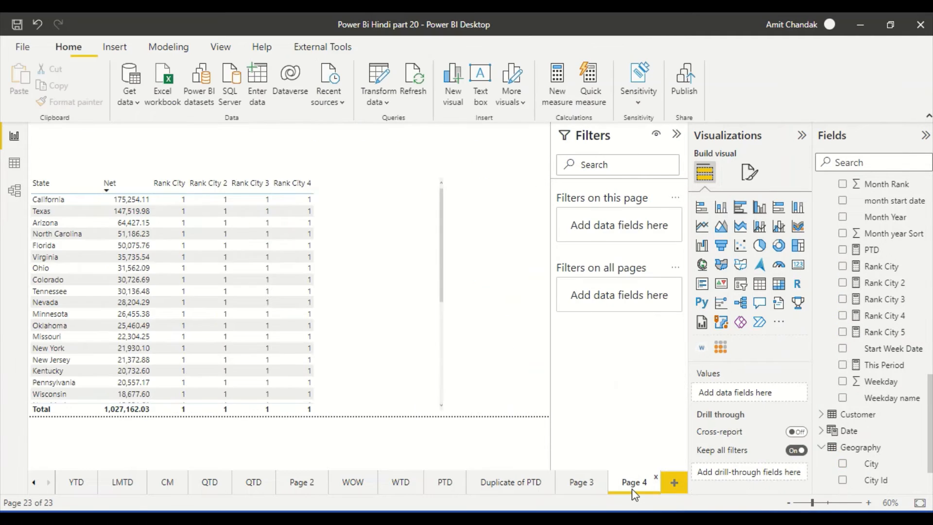
pyautogui.click(675, 483)
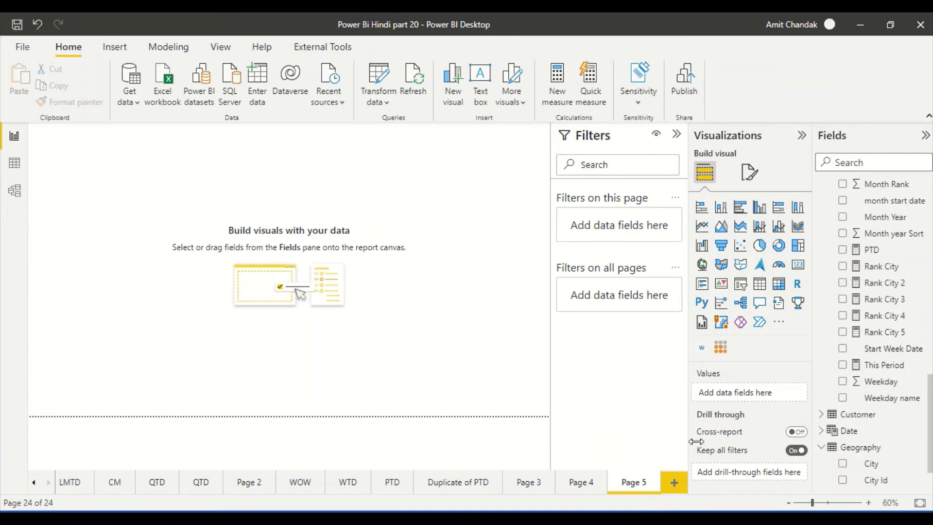
pyautogui.scroll(-2, 864, 413)
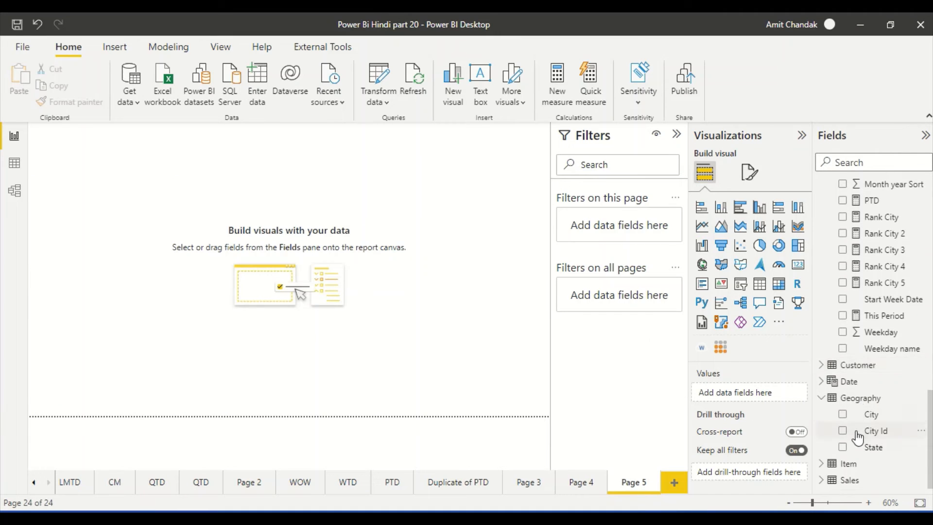
pyautogui.click(830, 464)
pyautogui.moveTo(875, 339); pyautogui.dragTo(98, 197)
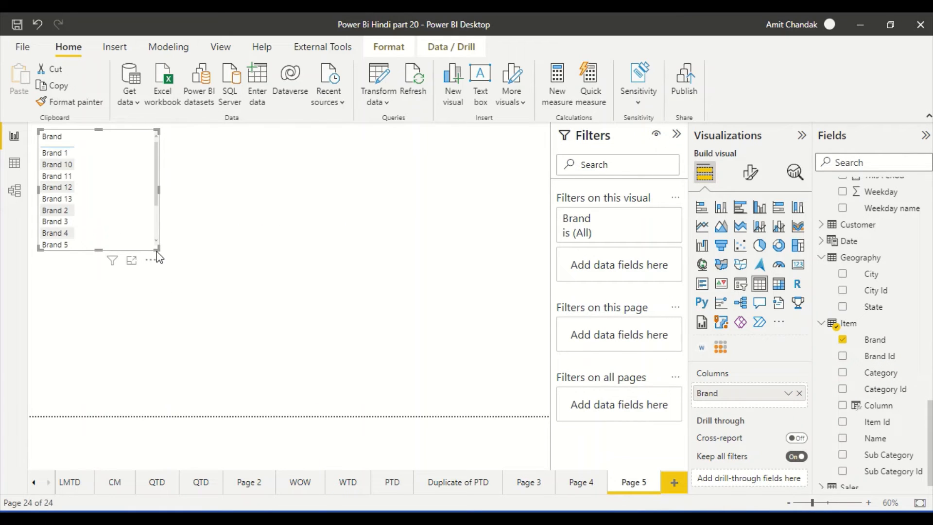
# - Enlarge the Brand table to nearly the full page height and move it to the page's lower-left corner
pyautogui.click(160, 251)
pyautogui.click(157, 247)
pyautogui.moveTo(157, 249); pyautogui.dragTo(233, 396)
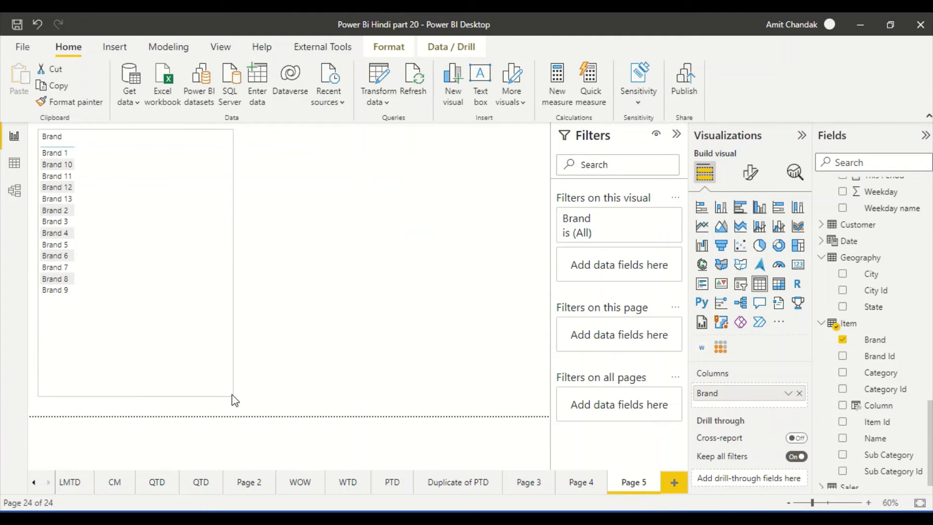
pyautogui.moveTo(160, 256); pyautogui.dragTo(152, 274)
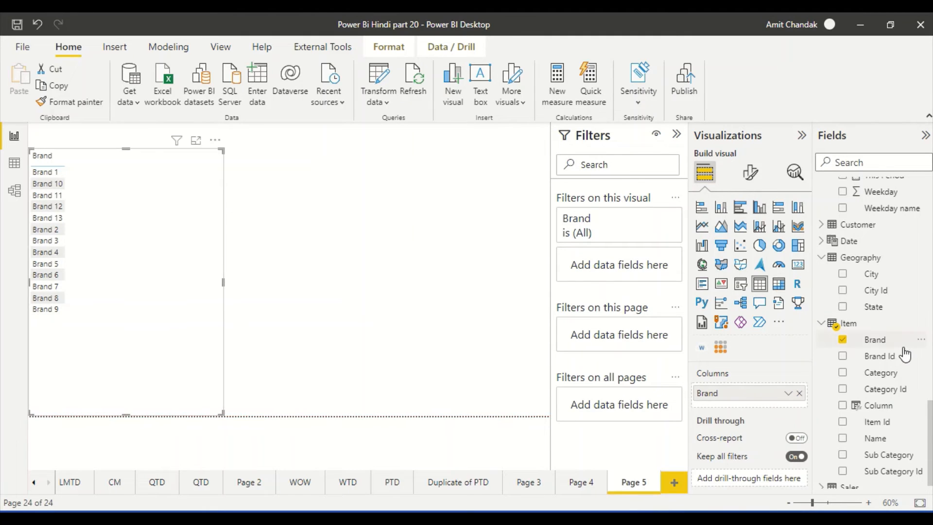
# - Add the Geography City field and the KPI Net measure to the Brand table
pyautogui.moveTo(870, 274); pyautogui.dragTo(129, 224)
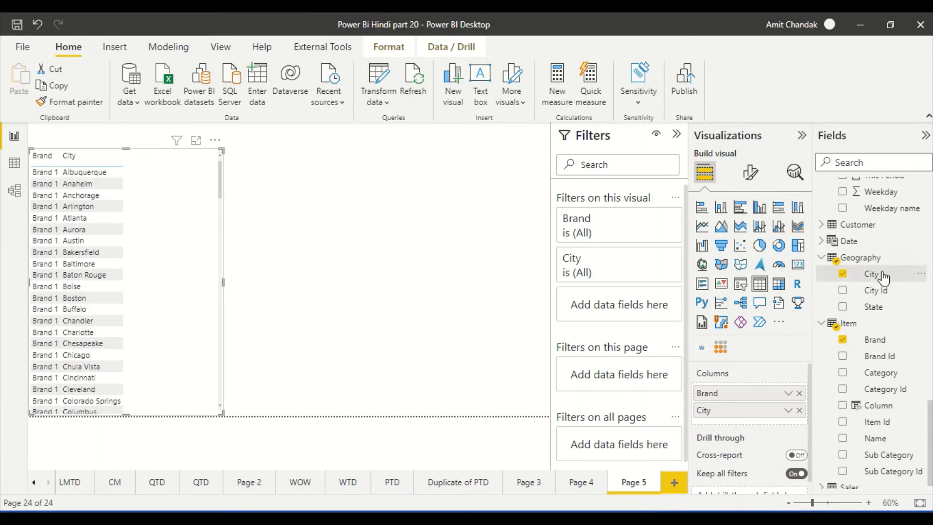
pyautogui.scroll(5, 884, 269)
pyautogui.scroll(10, 890, 266)
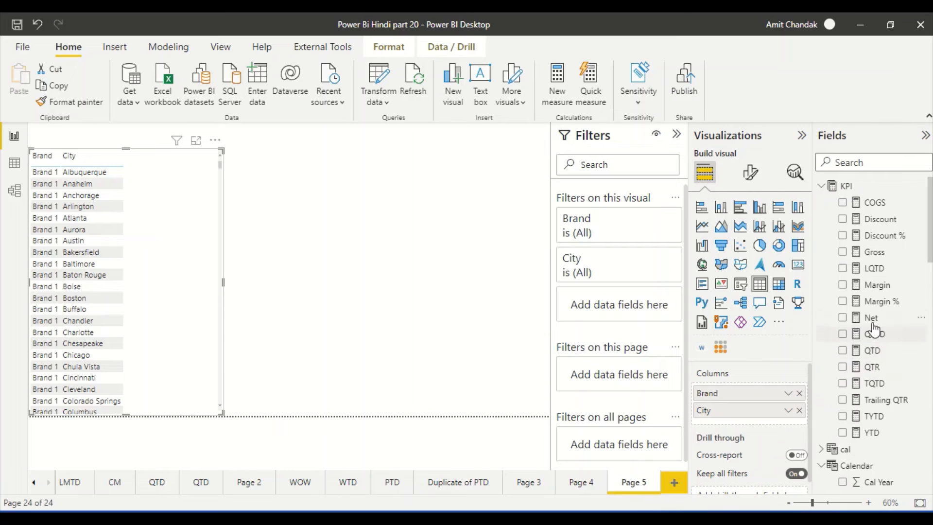
pyautogui.moveTo(871, 317); pyautogui.dragTo(175, 235)
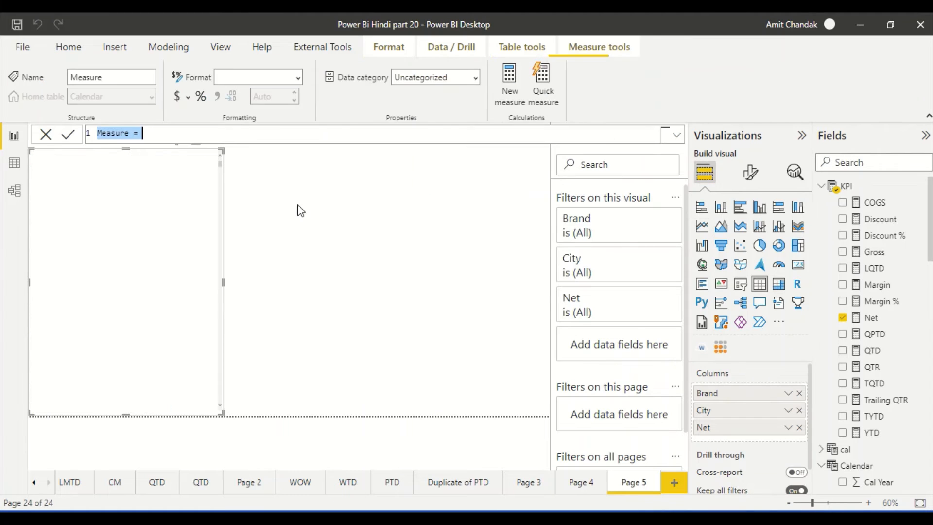
# - Fill the new measure with the copied Rank City 2 formula and add 'Item'[Brand] after Geography[City] in ALLSELECTED
pyautogui.doubleClick(129, 134)
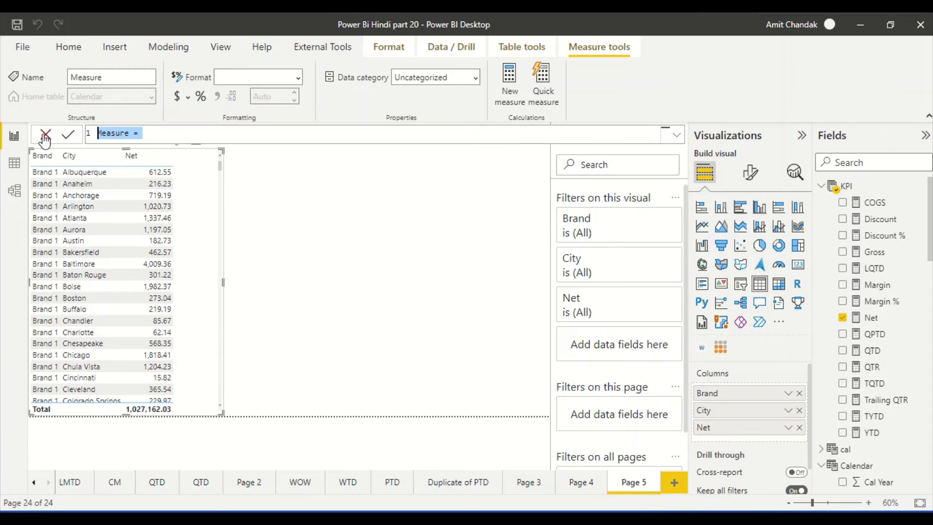
pyautogui.hotkey('ctrl', 'a')
pyautogui.write('Rank City 2 = Rankx(ALLSELECTED(Geography[City]), [net],,DESC,Dense)')
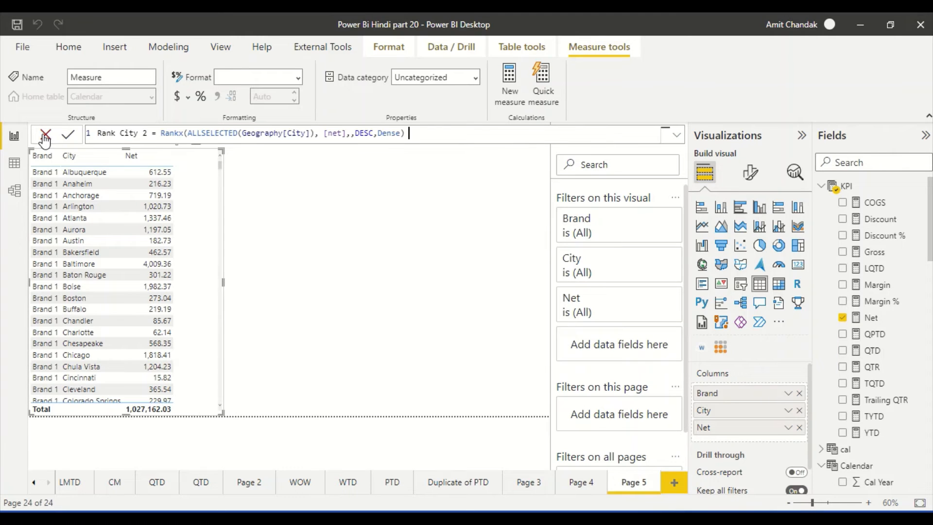
pyautogui.click(311, 133)
pyautogui.write(', ')
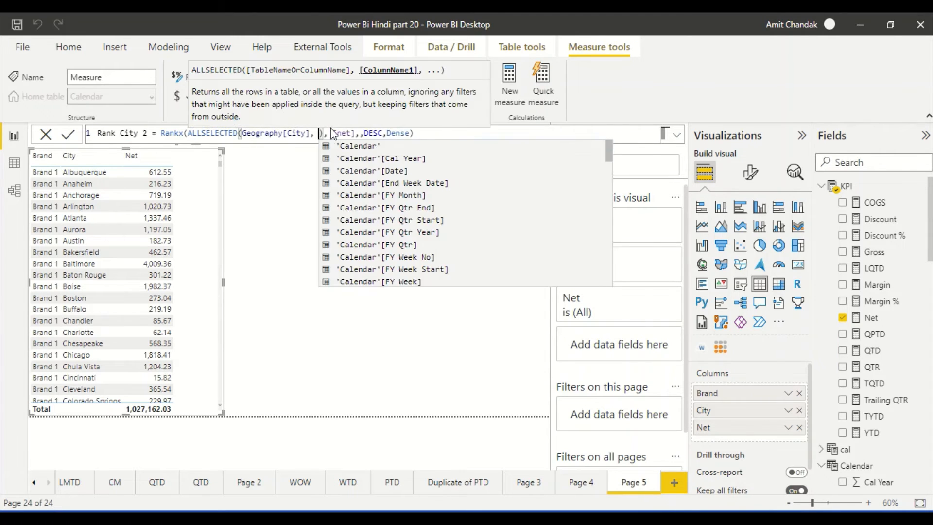
pyautogui.write('ite')
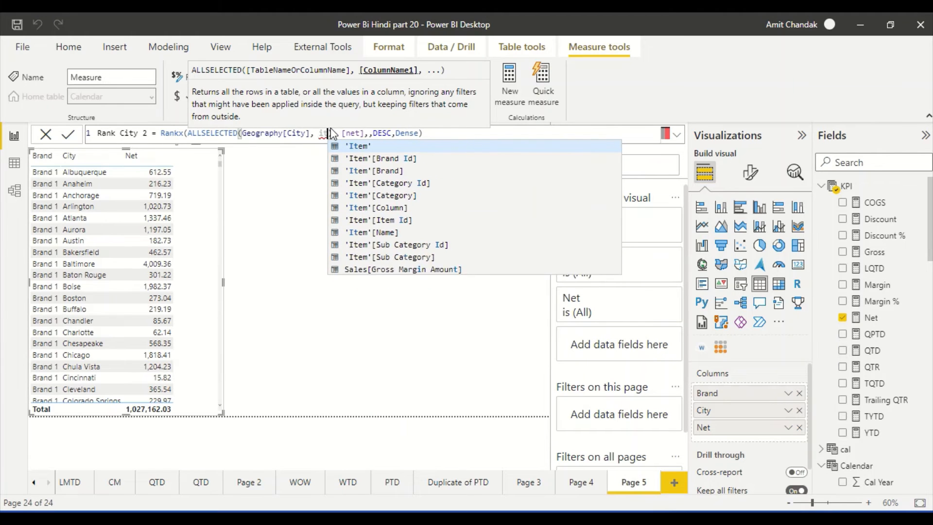
pyautogui.click(384, 170)
# - Rename the measure in the formula to Rank City 6 and commit it
pyautogui.moveTo(148, 132); pyautogui.dragTo(138, 132)
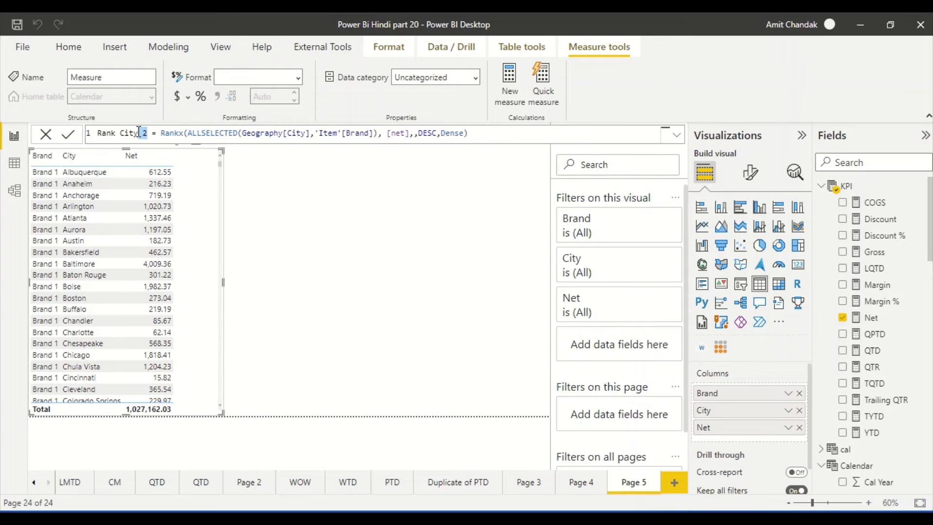
pyautogui.press('BackSpace')
pyautogui.write('6')
pyautogui.press('Return')
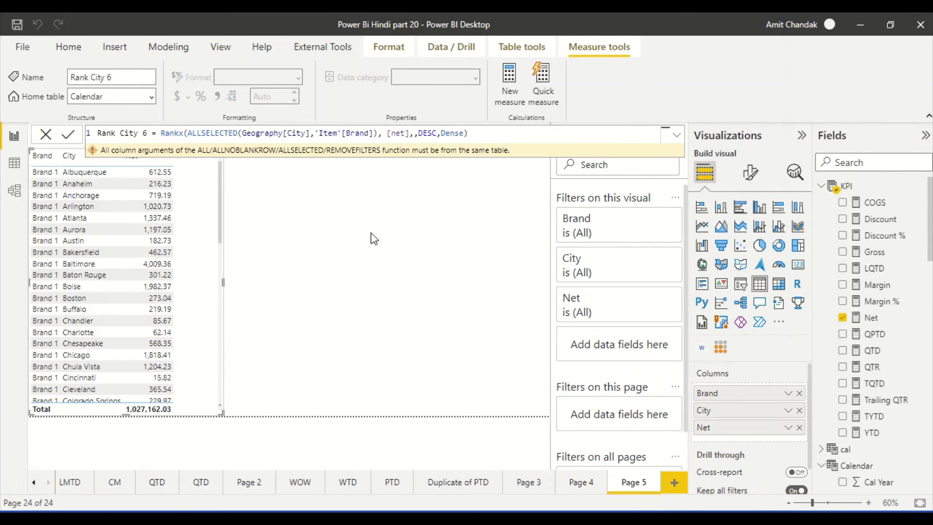
# - Insert SUMMARIZE(ALLSELECTED(sales) as the table argument at the start of RANKX in the Rank City 6 formula
pyautogui.scroll(-5, 873, 329)
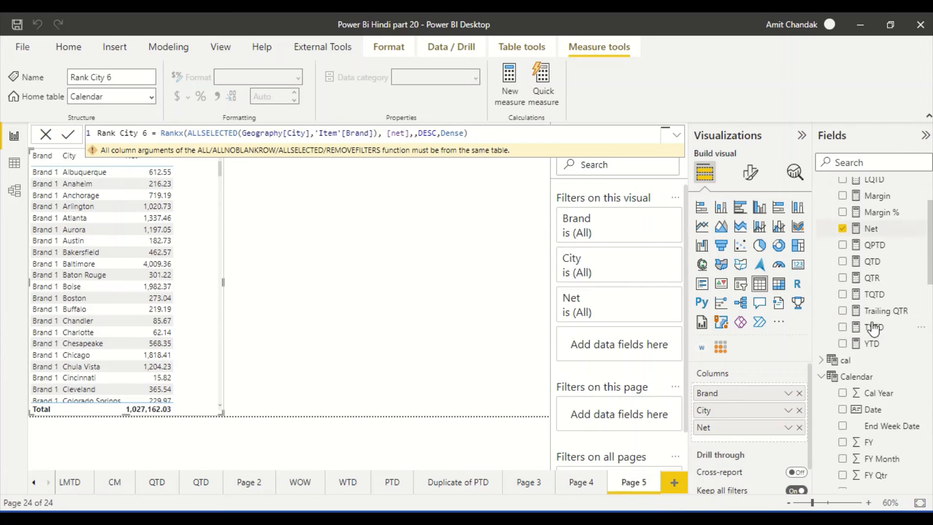
pyautogui.scroll(-7, 874, 329)
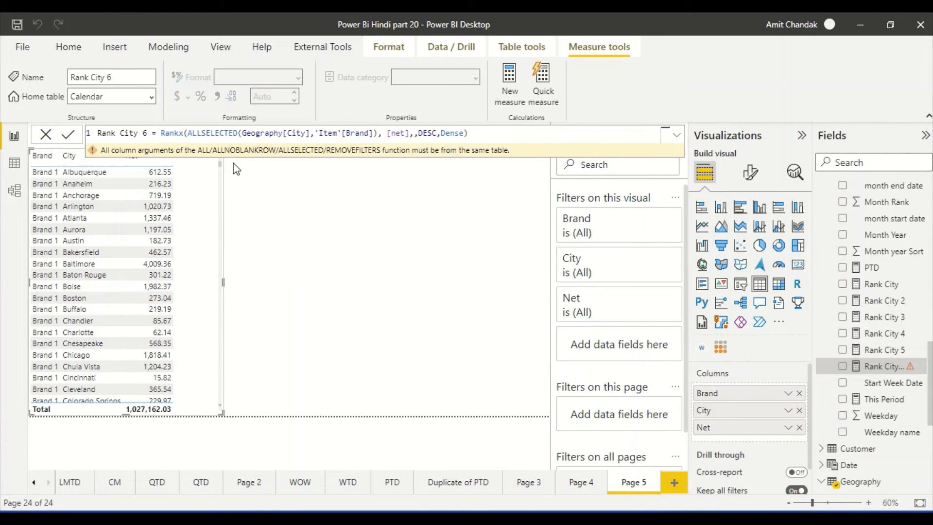
pyautogui.doubleClick(189, 133)
pyautogui.click(189, 133)
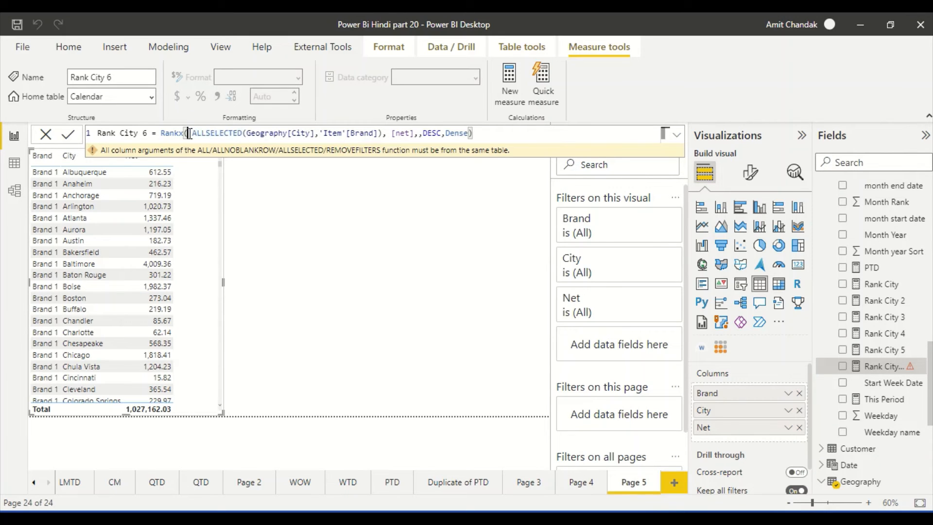
pyautogui.write('Sum')
pyautogui.press('Tab')
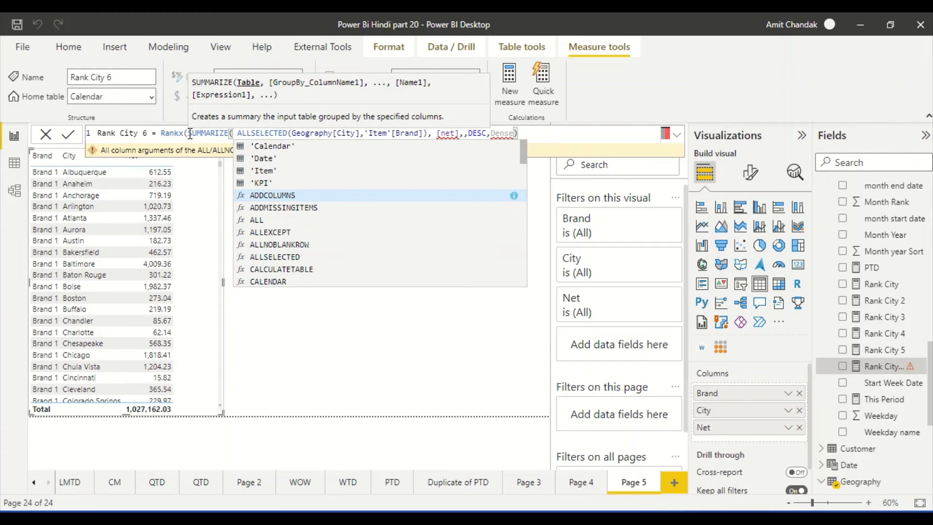
pyautogui.write('sa')
pyautogui.press('BackSpace')
pyautogui.press('BackSpace')
pyautogui.write('a')
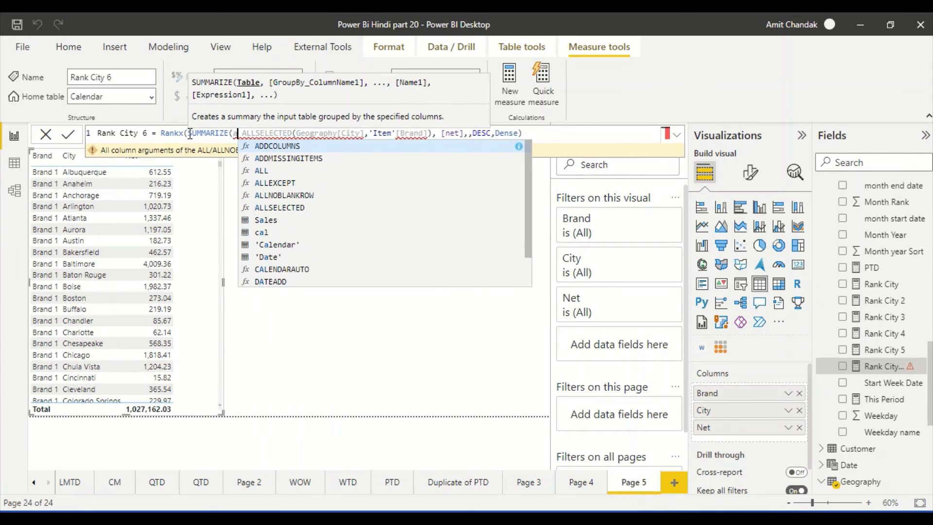
pyautogui.write('ll')
pyautogui.press('Down')
pyautogui.press('Down')
pyautogui.press('Down')
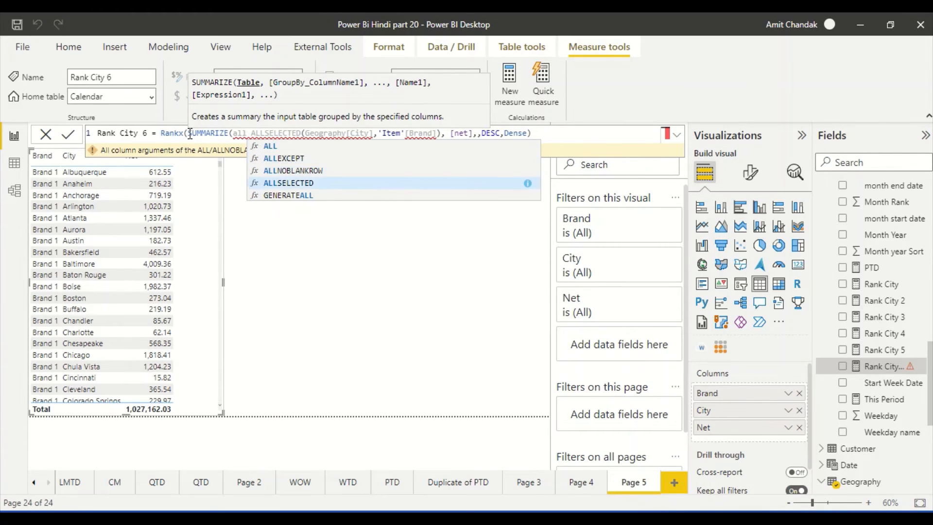
pyautogui.press('Tab')
pyautogui.write('sales)')
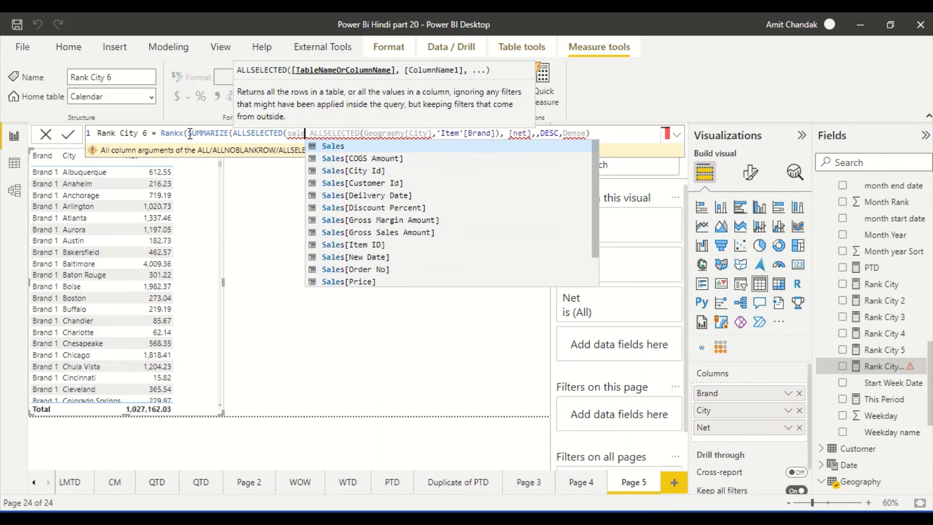
# - Remove the old ALLSELECTED wrapper and add a comma so Geography[City] and 'Item'[Brand] become the SUMMARIZE grouping columns
pyautogui.press('Right')
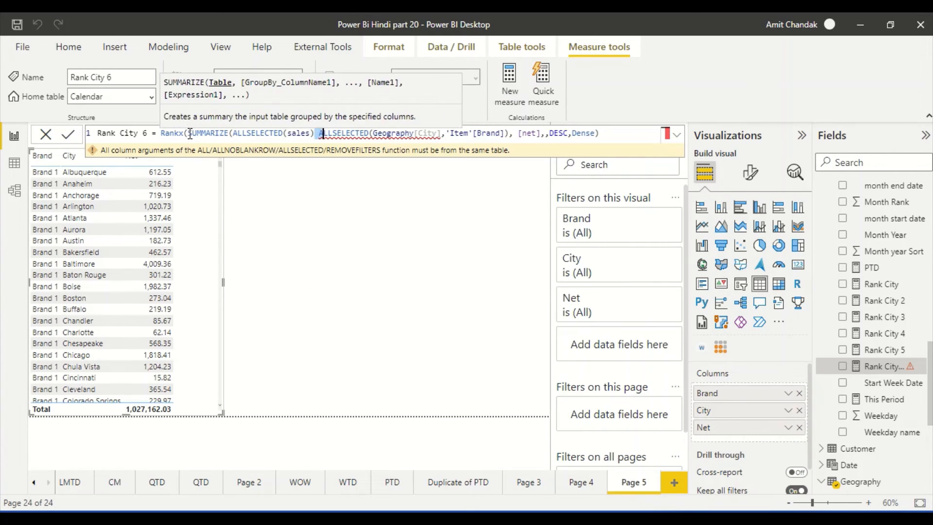
pyautogui.hotkey('shift', 'Right')
pyautogui.hotkey('shift', 'Right')
pyautogui.hotkey('shift', 'Right')
pyautogui.hotkey('shift', 'Right')
pyautogui.hotkey('shift', 'Right')
pyautogui.hotkey('shift', 'Right')
pyautogui.hotkey('shift', 'Right')
pyautogui.hotkey('shift', 'Right')
pyautogui.hotkey('shift', 'Right')
pyautogui.hotkey('shift', 'Right')
pyautogui.hotkey('shift', 'Right')
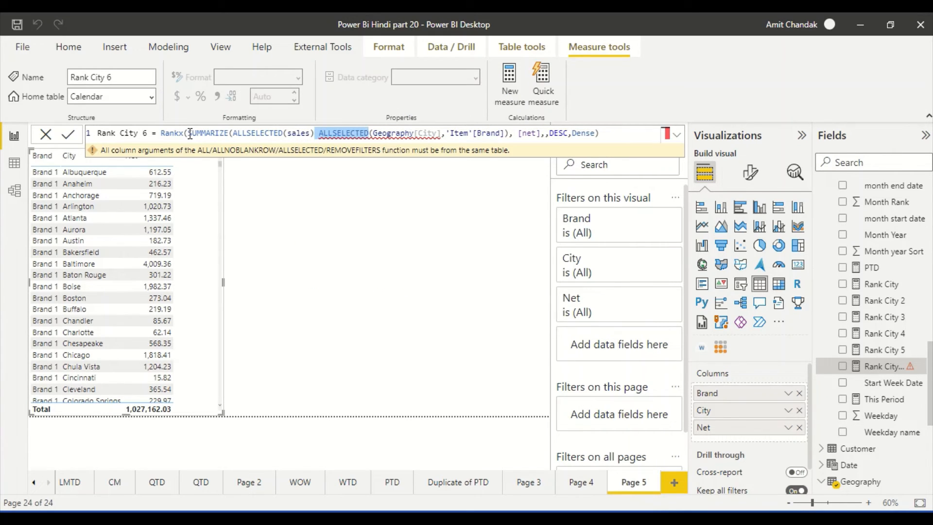
pyautogui.press('BackSpace')
pyautogui.press('BackSpace')
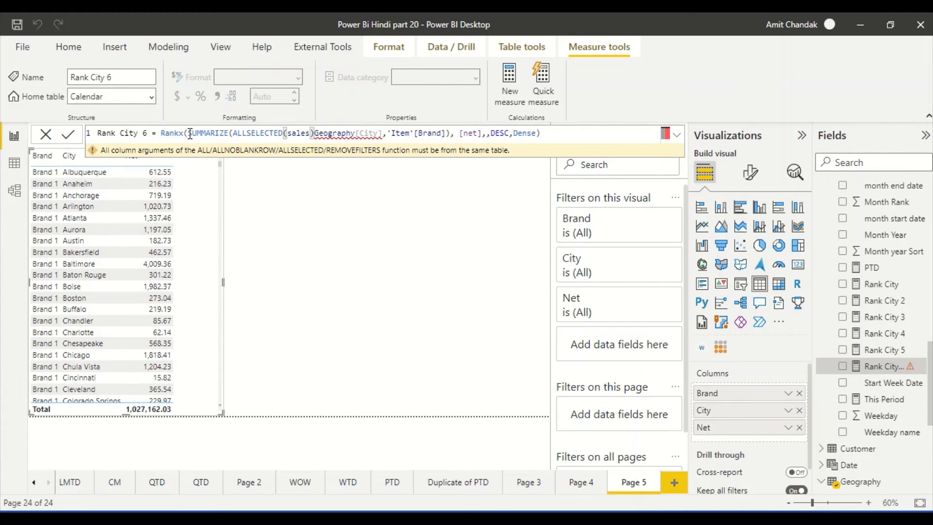
pyautogui.write(',')
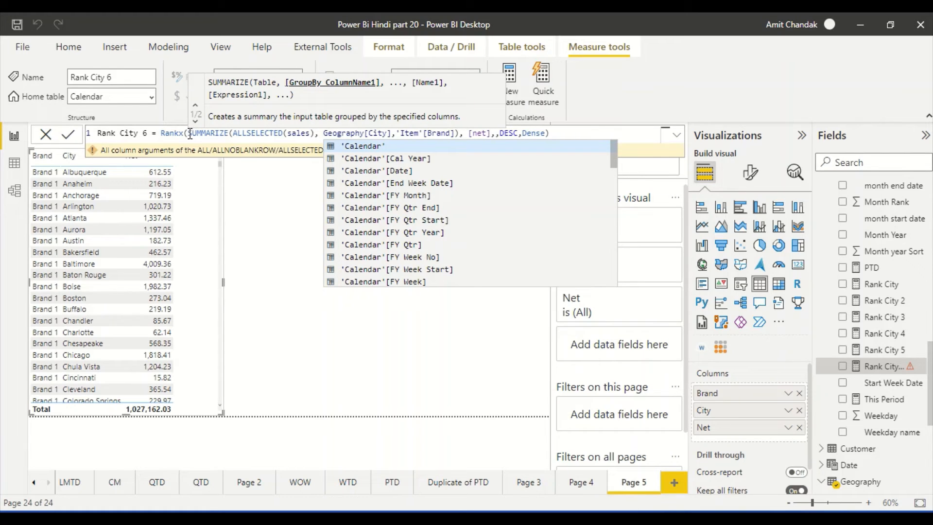
# - Check the grouping columns and parentheses of the Rank City 6 formula and commit it
pyautogui.press('Right')
pyautogui.press('Right')
pyautogui.press('Right')
pyautogui.press('Right')
pyautogui.press('Right')
pyautogui.press('Right')
pyautogui.press('Right')
pyautogui.press('Right')
pyautogui.press('Right')
pyautogui.press('Right')
pyautogui.press('Right')
pyautogui.press('Right')
pyautogui.press('Right')
pyautogui.press('Right')
pyautogui.press('Right')
pyautogui.press('Right')
pyautogui.press('Right')
pyautogui.press('Right')
pyautogui.press('Right')
pyautogui.press('Right')
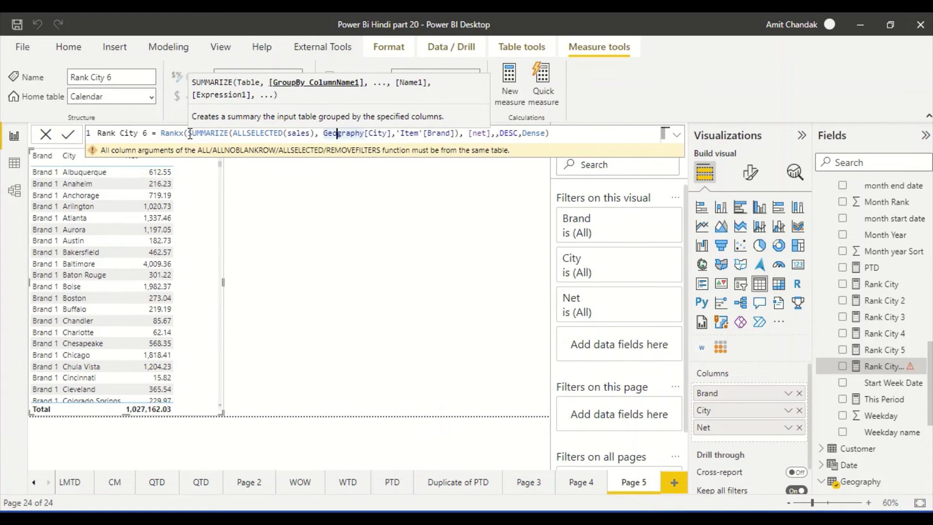
pyautogui.press('Right')
pyautogui.press('Right')
pyautogui.press('Right')
pyautogui.press('Right')
pyautogui.press('Right')
pyautogui.press('Right')
pyautogui.press('Right')
pyautogui.press('Right')
pyautogui.press('Right')
pyautogui.press('Right')
pyautogui.press('Right')
pyautogui.press('Right')
pyautogui.press('Right')
pyautogui.press('Right')
pyautogui.press('Right')
pyautogui.press('Right')
pyautogui.press('Right')
pyautogui.press('Right')
pyautogui.press('Right')
pyautogui.press('Right')
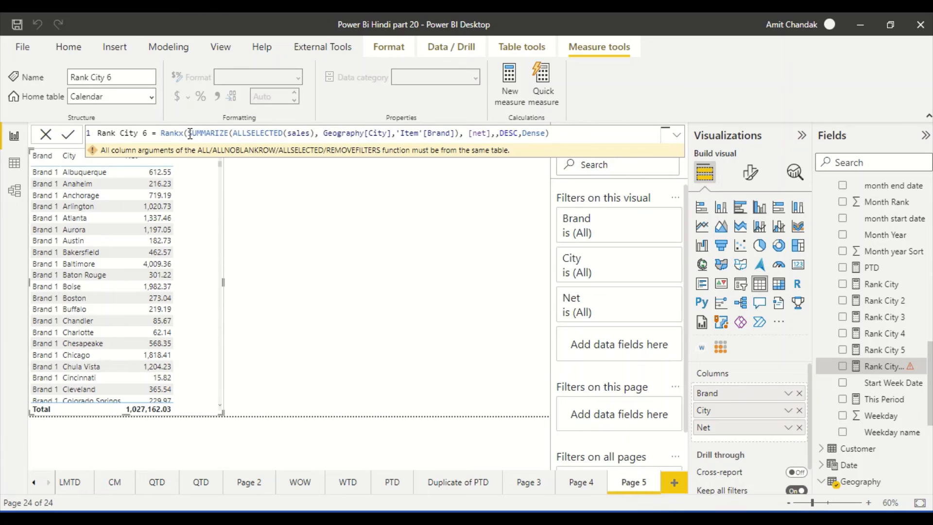
pyautogui.press('Left')
pyautogui.press('Left')
pyautogui.press('Left')
pyautogui.press('Left')
pyautogui.press('Left')
pyautogui.press('Left')
pyautogui.press('Left')
pyautogui.press('Left')
pyautogui.press('Left')
pyautogui.press('Left')
pyautogui.press('Left')
pyautogui.press('Left')
pyautogui.press('Left')
pyautogui.press('Left')
pyautogui.press('Left')
pyautogui.press('Left')
pyautogui.press('Left')
pyautogui.press('Left')
pyautogui.press('Left')
pyautogui.press('Left')
pyautogui.press('Return')
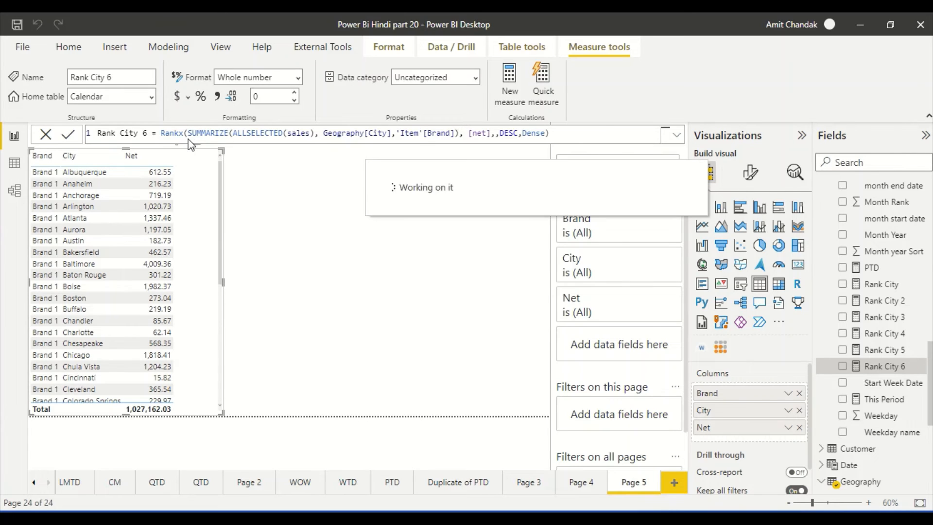
# - Widen the Brand and City table and add the Rank City 6 measure to it
pyautogui.click(231, 286)
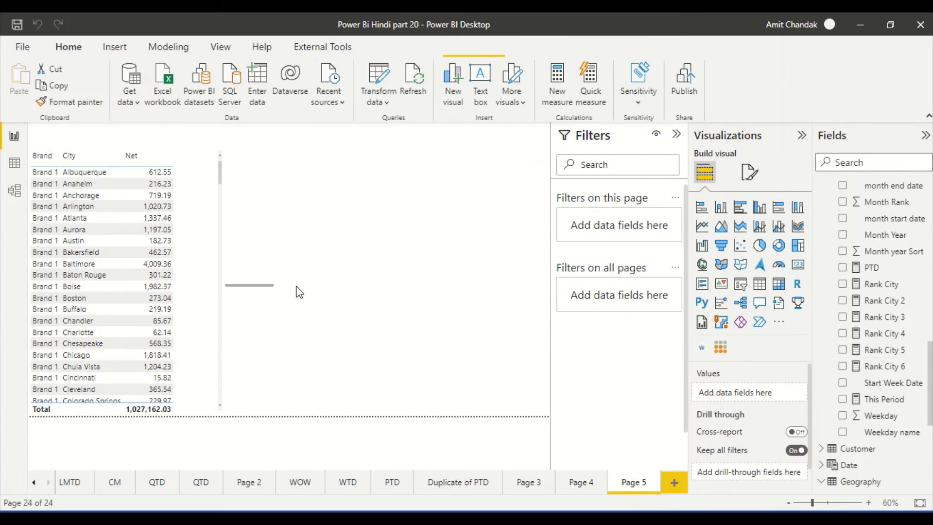
pyautogui.click(223, 275)
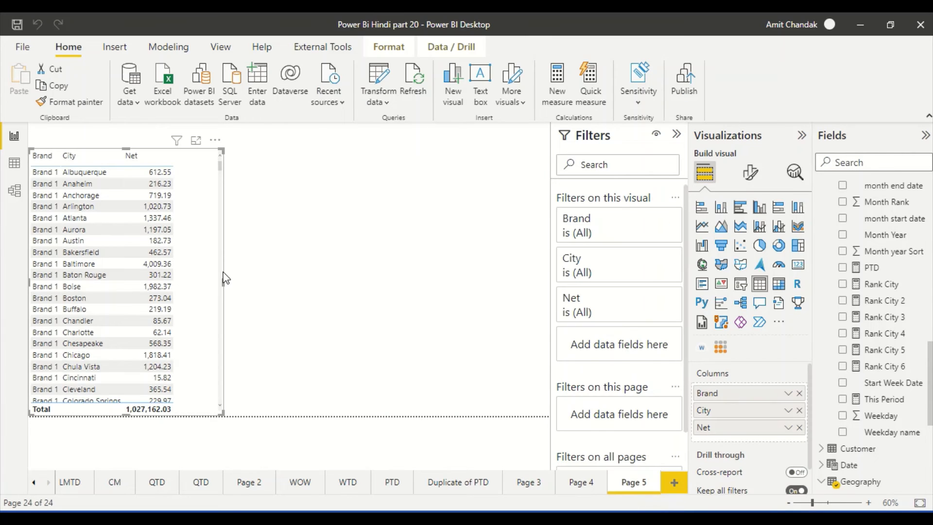
pyautogui.scroll(-5, 222, 276)
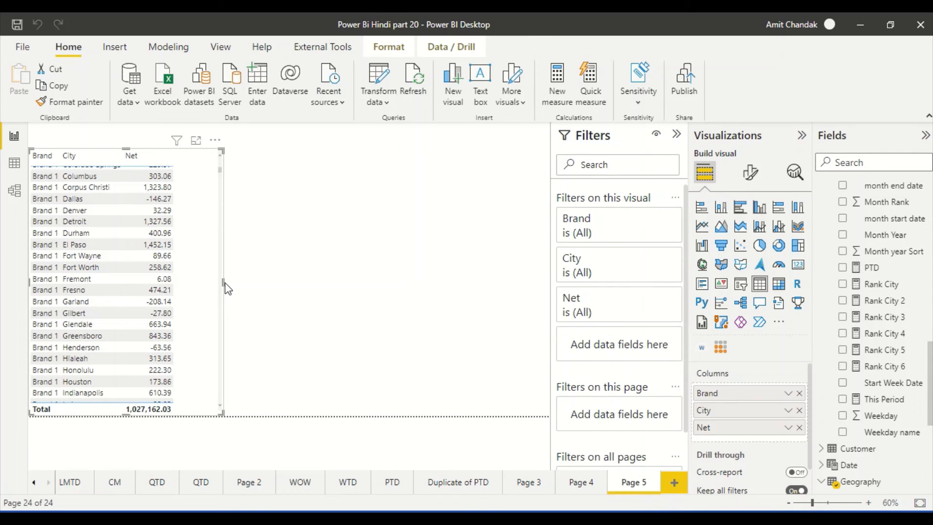
pyautogui.moveTo(223, 282); pyautogui.dragTo(328, 282)
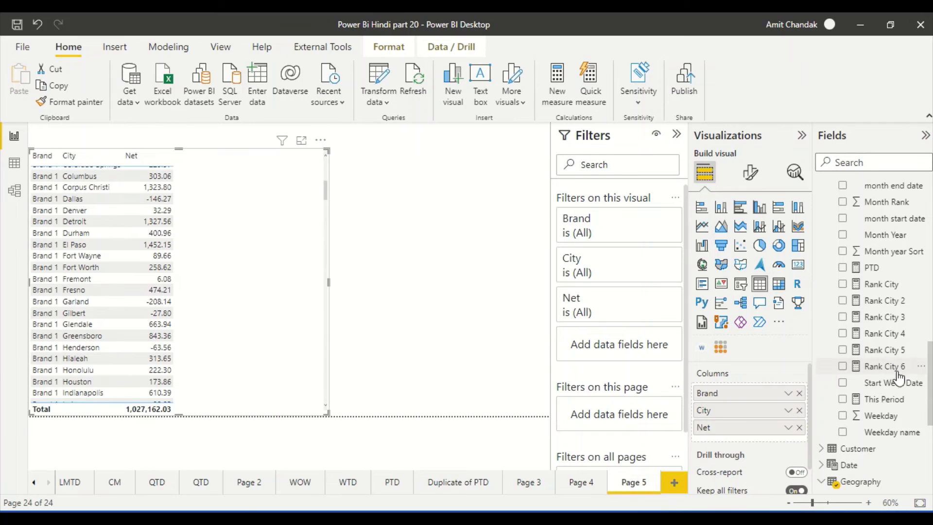
pyautogui.scroll(3, 897, 396)
pyautogui.scroll(-2, 892, 397)
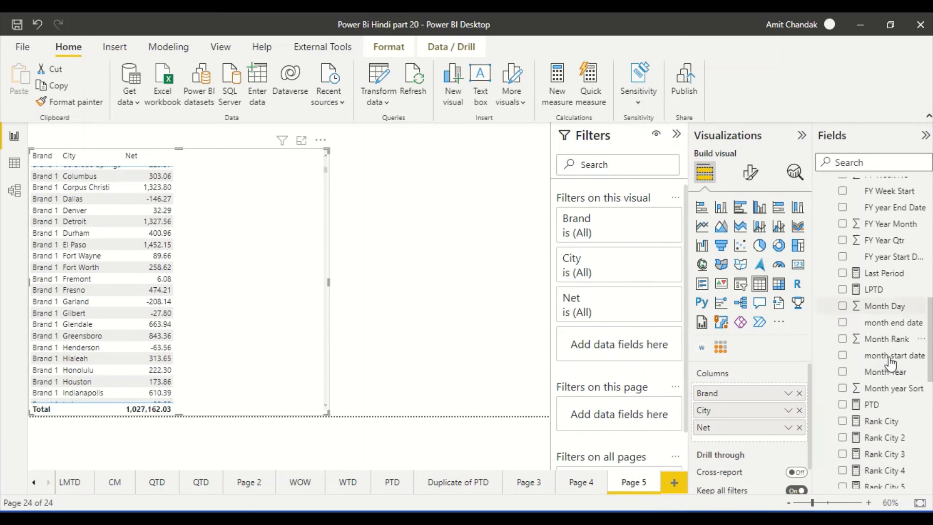
pyautogui.moveTo(885, 413); pyautogui.dragTo(277, 244)
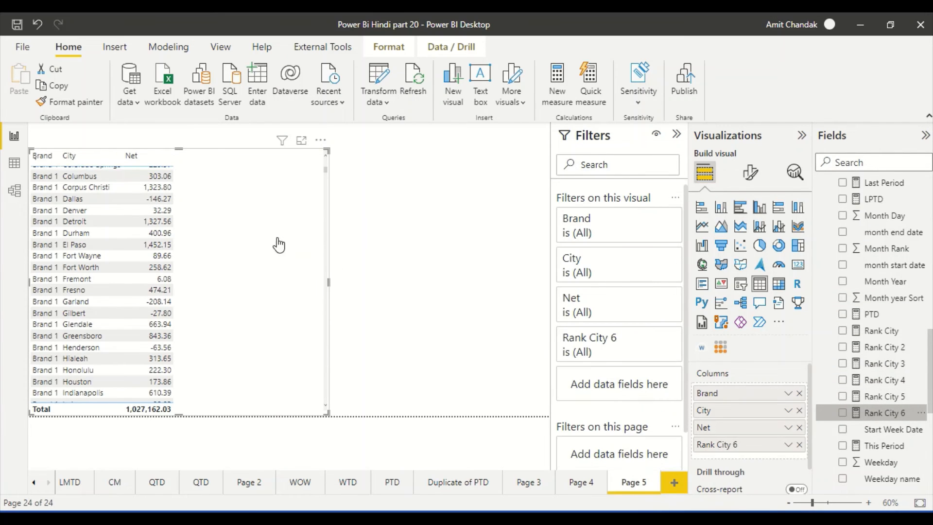
# - Sort the table by Net in descending order and examine the Rank City 6 values down its rows
pyautogui.scroll(5, 240, 248)
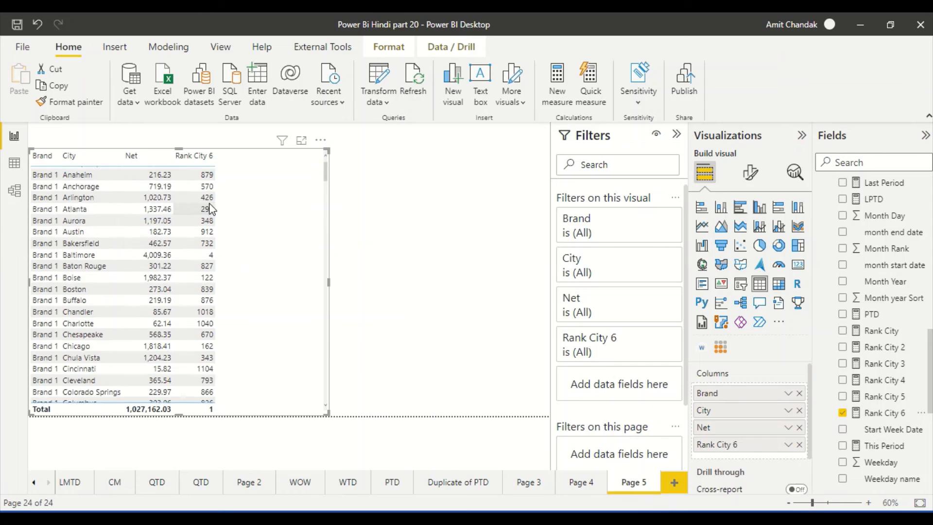
pyautogui.click(145, 158)
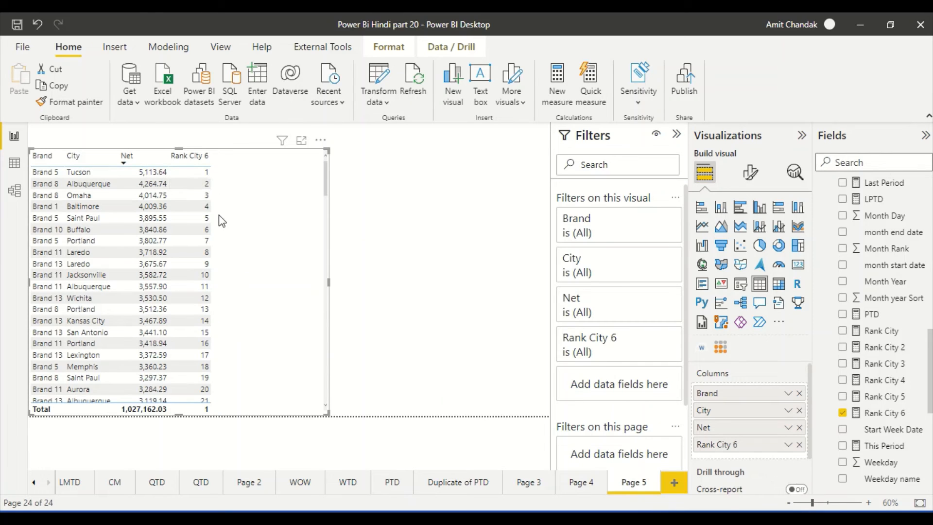
pyautogui.scroll(-8, 270, 296)
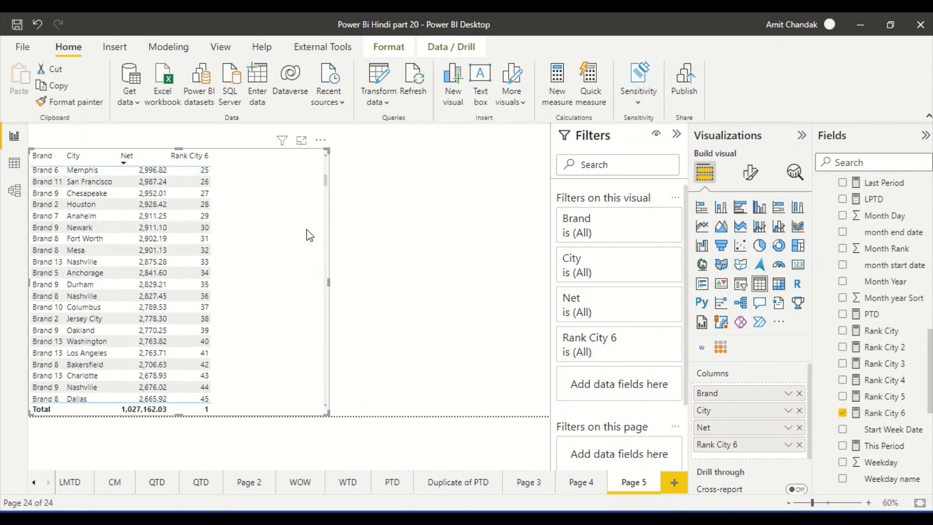
pyautogui.scroll(-1, 309, 236)
pyautogui.moveTo(327, 183); pyautogui.dragTo(325, 340)
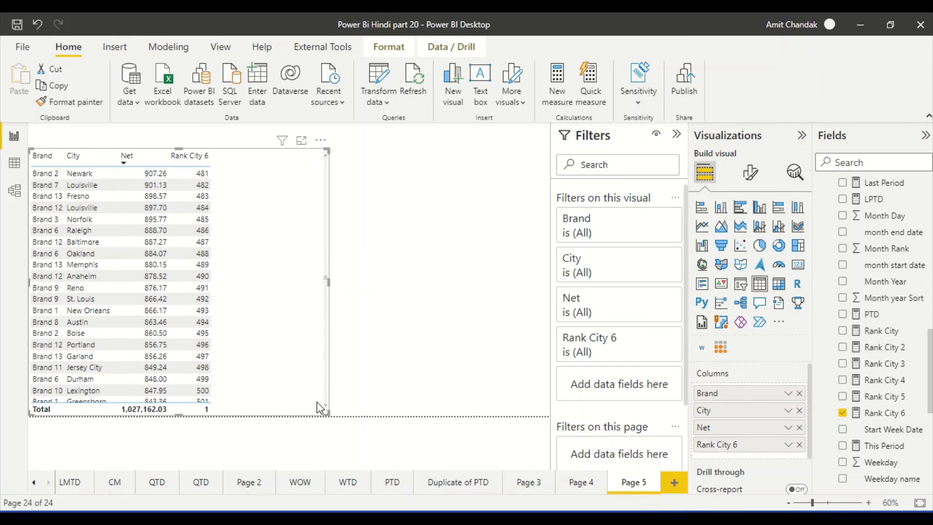
pyautogui.moveTo(326, 278); pyautogui.dragTo(331, 356)
pyautogui.scroll(-20, 285, 339)
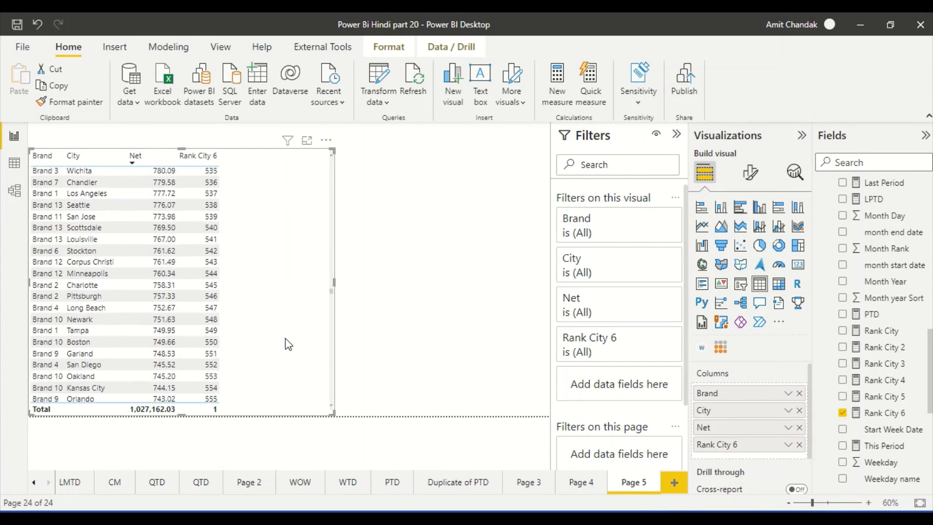
pyautogui.scroll(-1, 285, 338)
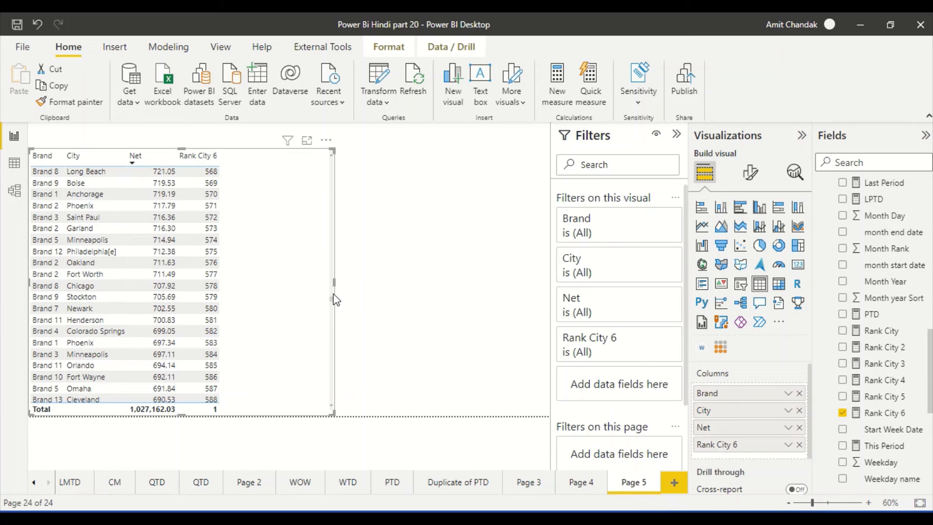
# - Narrow the ranking table and duplicate it beside the original, with City as the copy's first column
pyautogui.moveTo(332, 283); pyautogui.dragTo(245, 281)
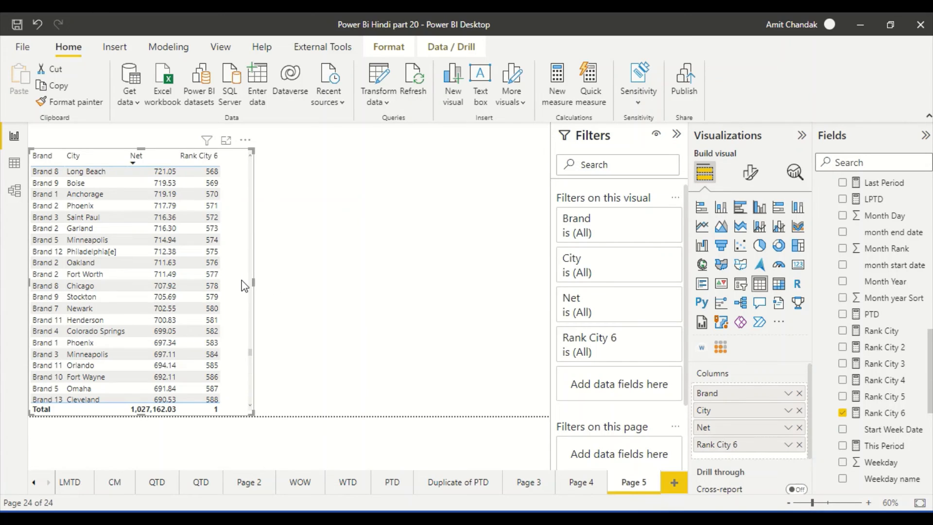
pyautogui.hotkey('ctrl', 'v')
pyautogui.moveTo(238, 278); pyautogui.dragTo(494, 293)
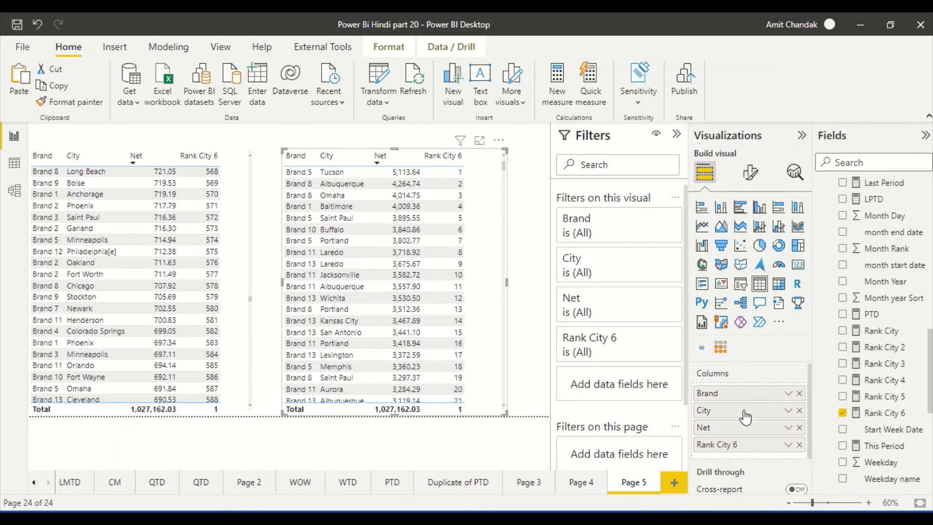
pyautogui.moveTo(726, 418); pyautogui.dragTo(723, 392)
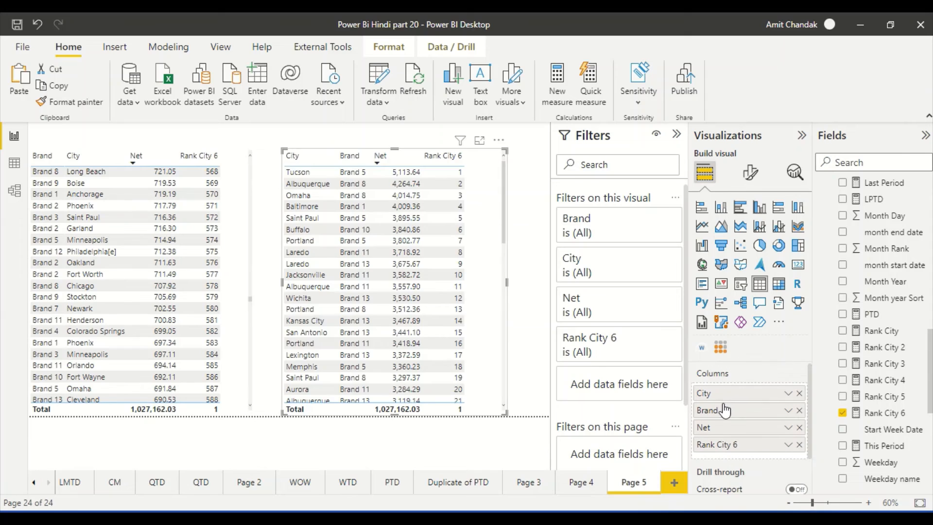
# - Sort the copied table by City ascending with Net descending within each city, and widen it slightly
pyautogui.click(311, 155)
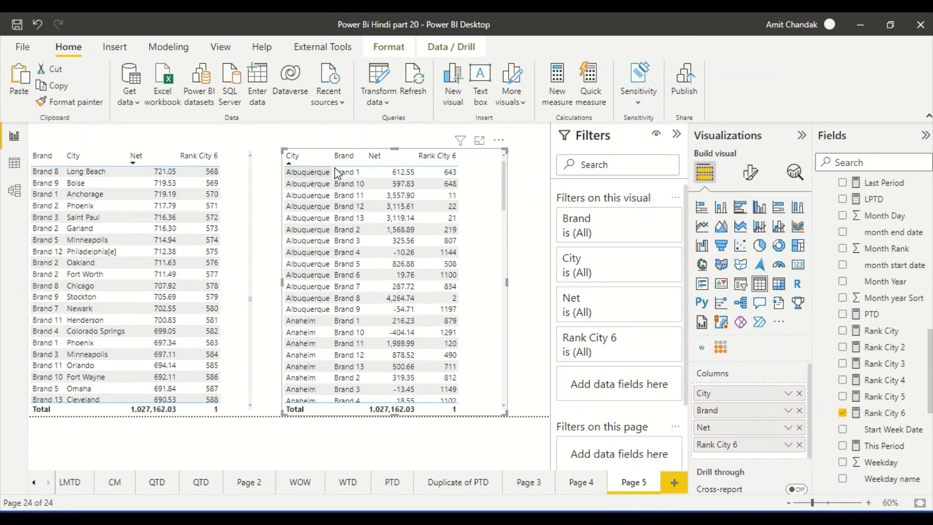
pyautogui.click(397, 164)
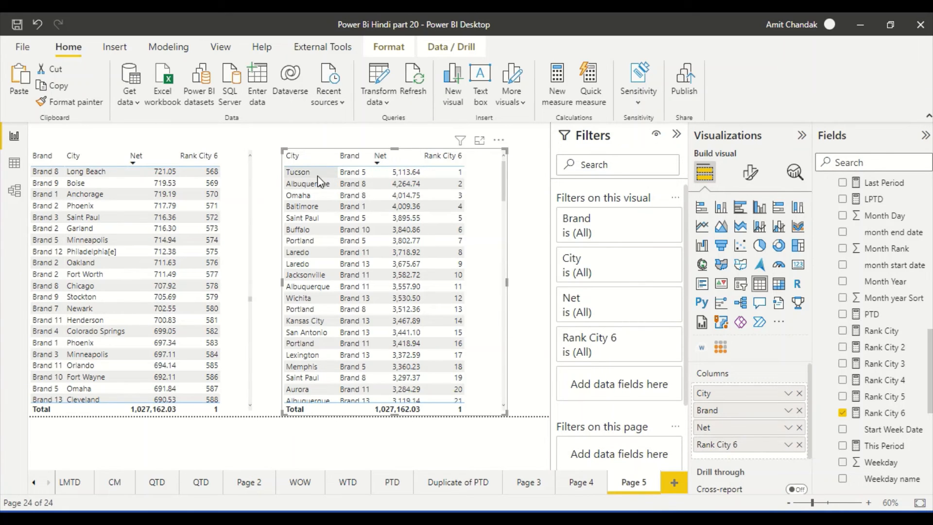
pyautogui.click(307, 168)
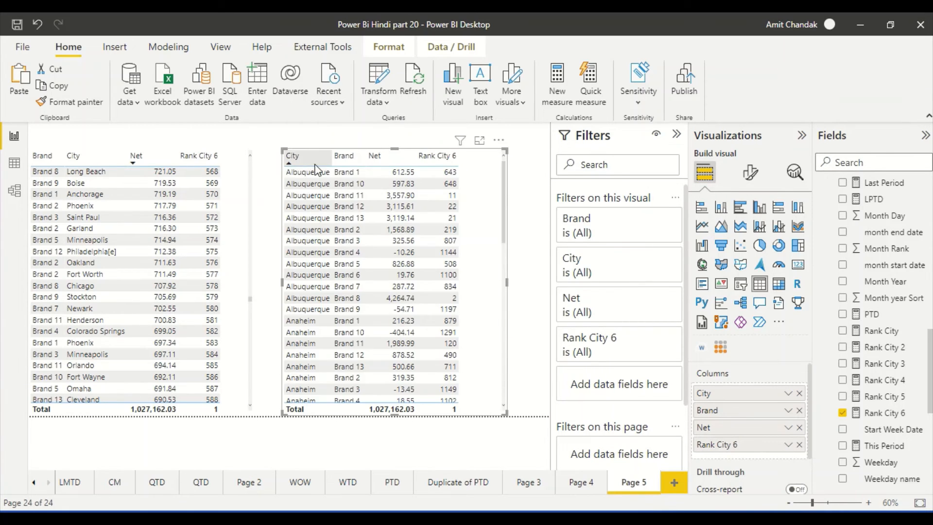
pyautogui.keyDown('shift'); pyautogui.click(385, 158); pyautogui.keyUp('shift')
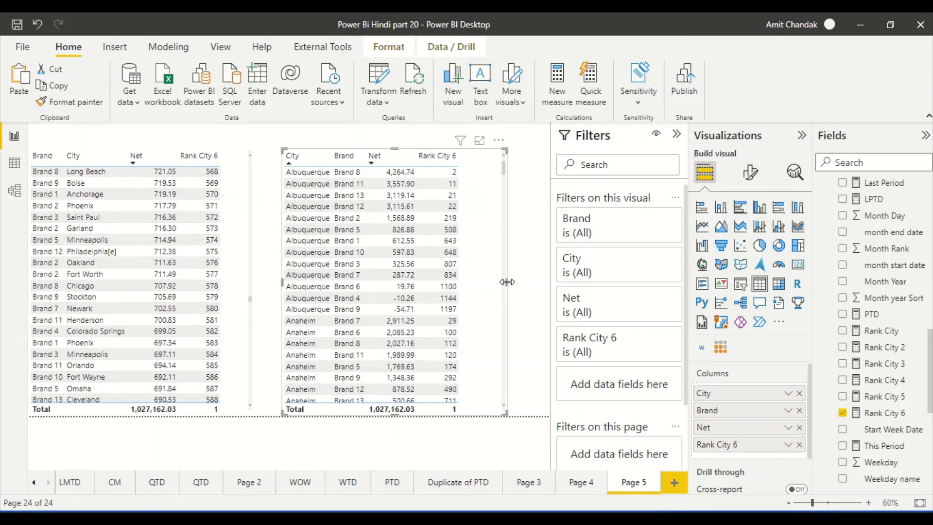
pyautogui.moveTo(507, 283); pyautogui.dragTo(534, 289)
# - Open the Rank City 6 measure and copy its entire formula
pyautogui.click(882, 413)
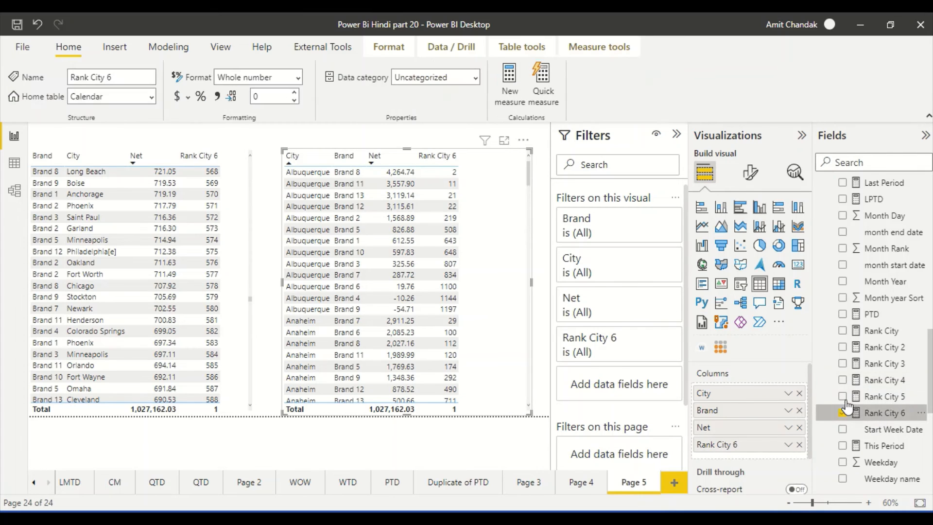
pyautogui.moveTo(547, 132); pyautogui.dragTo(76, 136)
pyautogui.hotkey('ctrl', 'c')
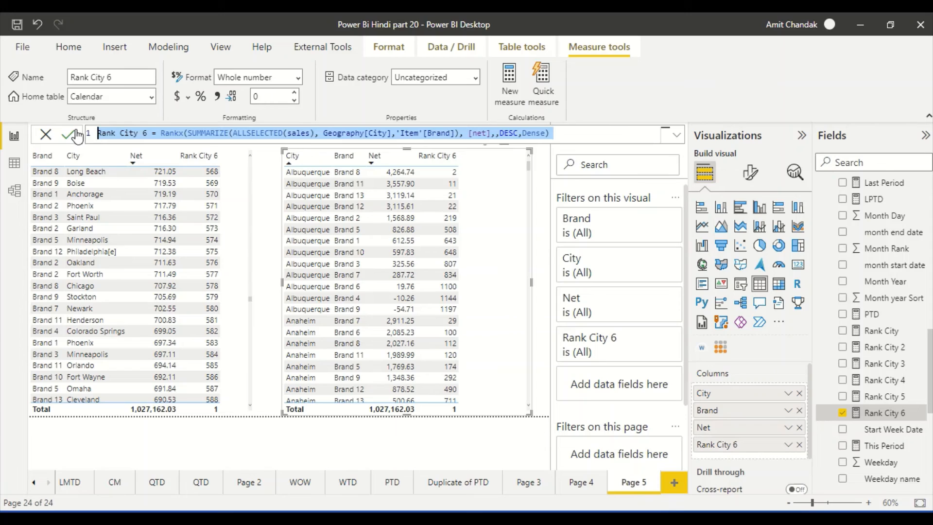
# - Create a new measure from the copied Rank City 6 formula and start a FILTER around its SUMMARIZE table
pyautogui.click(673, 103)
pyautogui.click(516, 97)
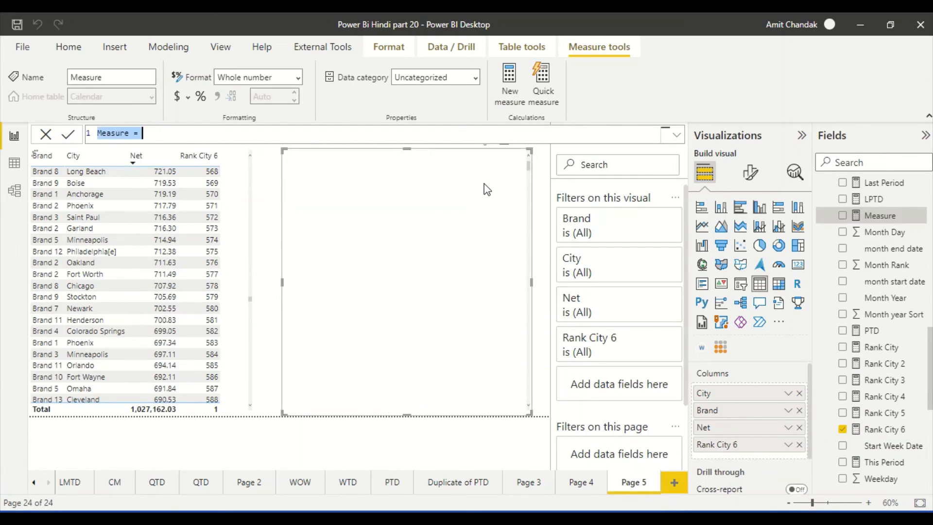
pyautogui.hotkey('ctrl', 'v')
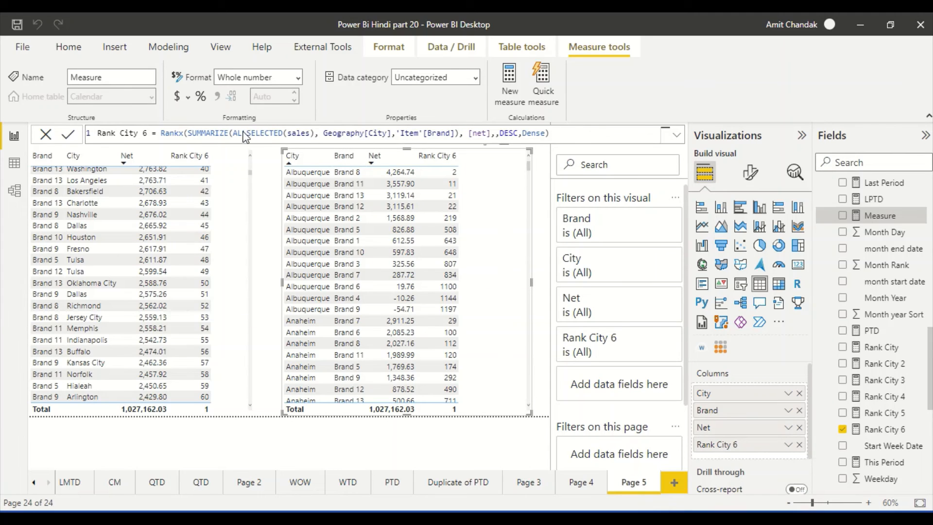
pyautogui.click(189, 134)
pyautogui.write('filter')
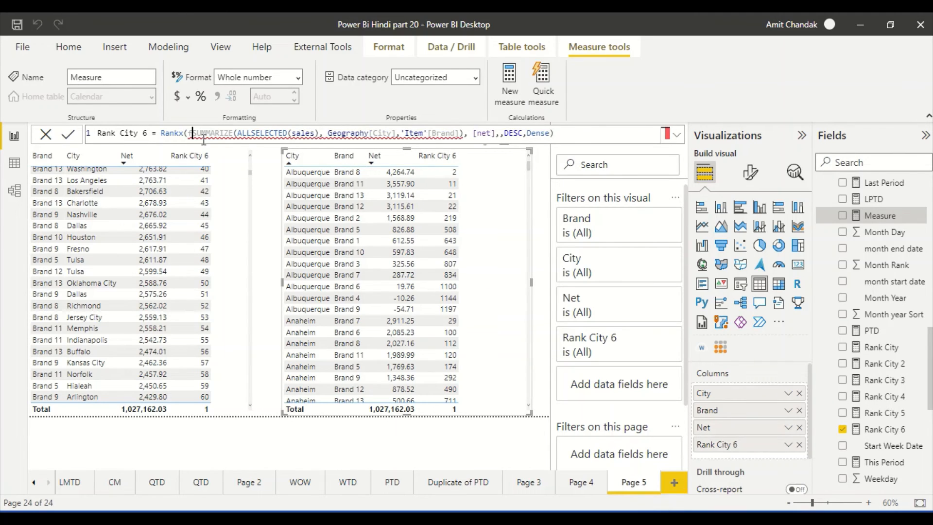
pyautogui.write('(filter')
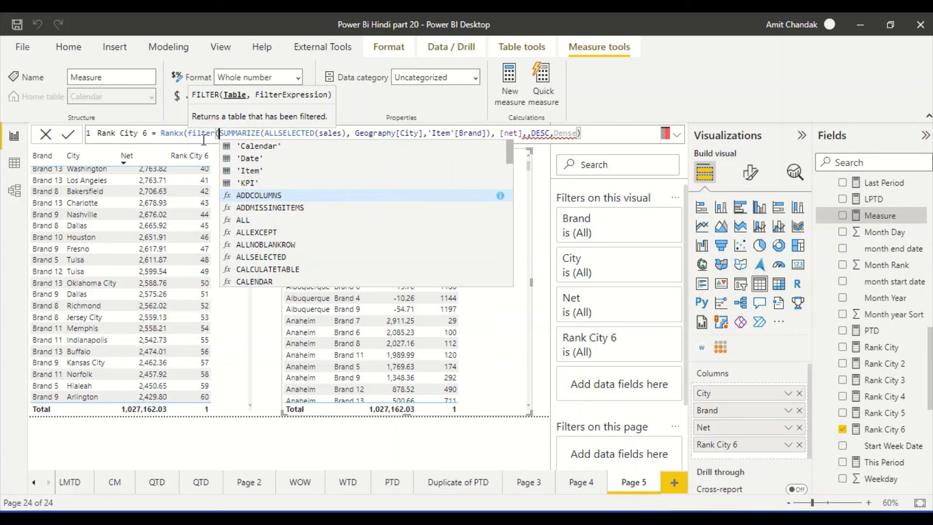
# - Complete the FILTER after the SUMMARIZE table with the condition [City] = max(Geography[City]) and close its parentheses
pyautogui.click(493, 137)
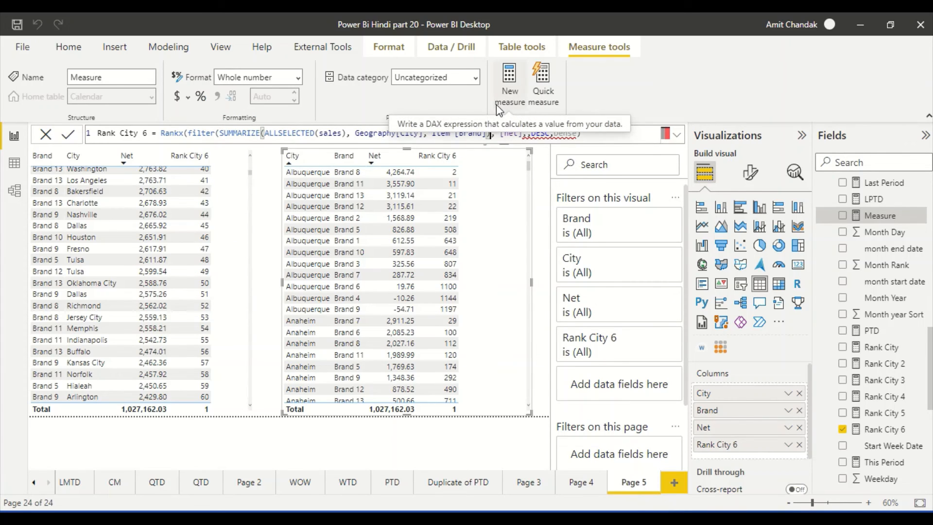
pyautogui.write(',[')
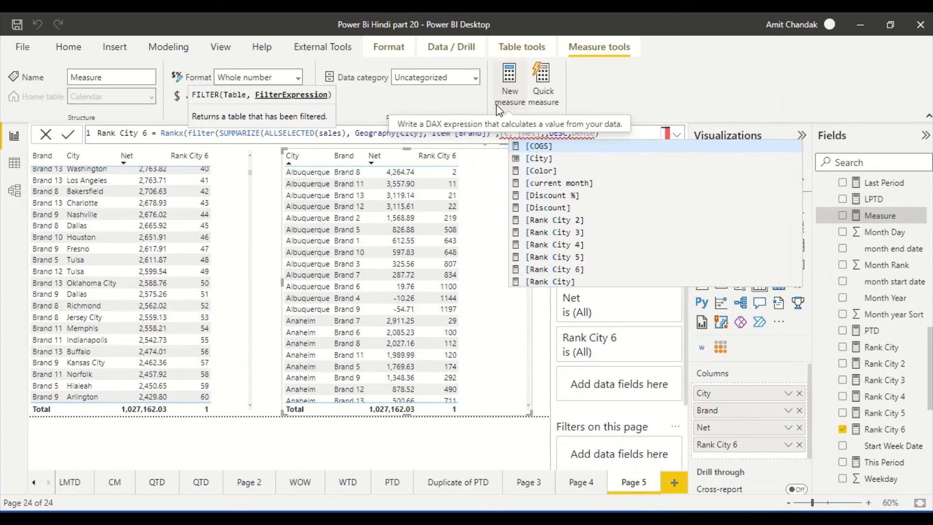
pyautogui.write('C')
pyautogui.press('Down')
pyautogui.press('Tab')
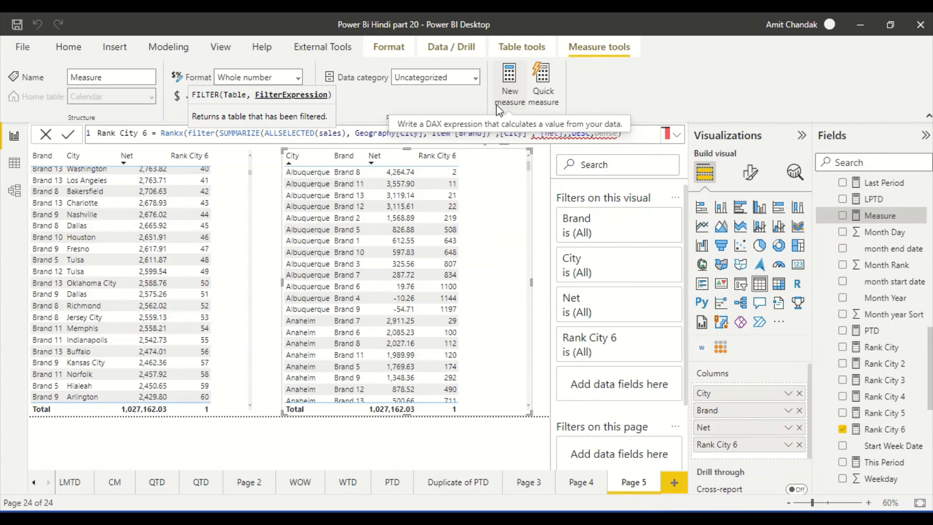
pyautogui.write('=max(')
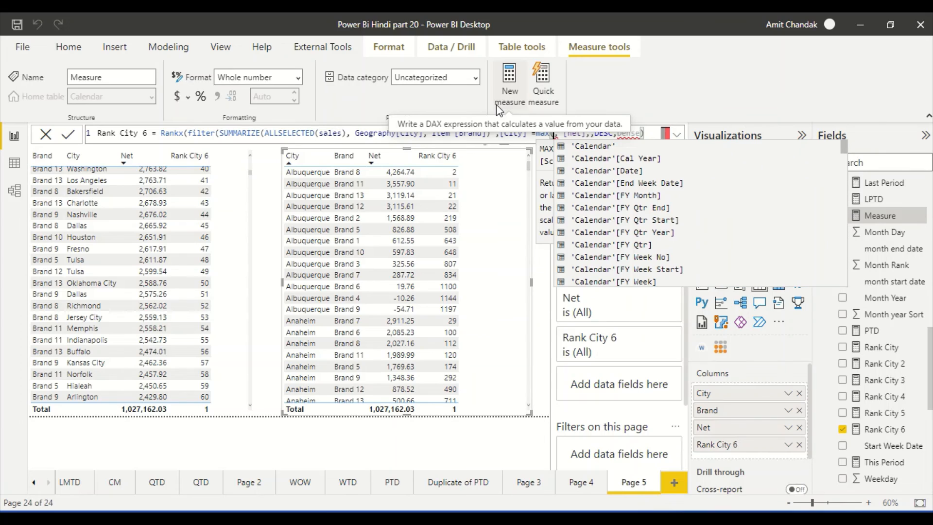
pyautogui.write('Ci')
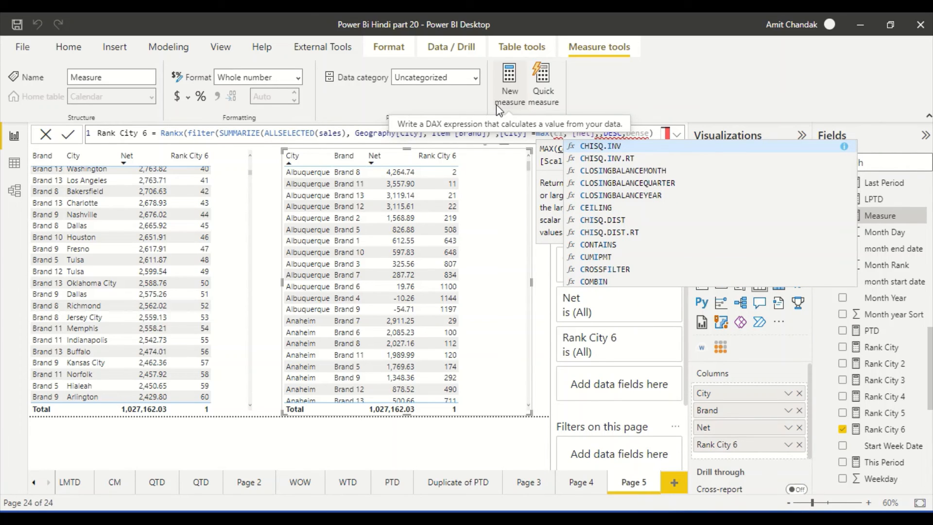
pyautogui.write('t')
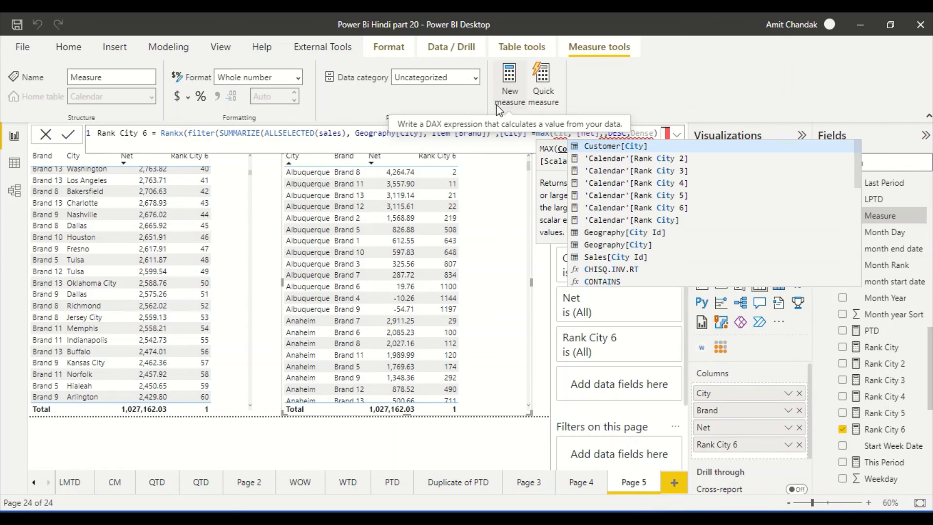
pyautogui.click(614, 245)
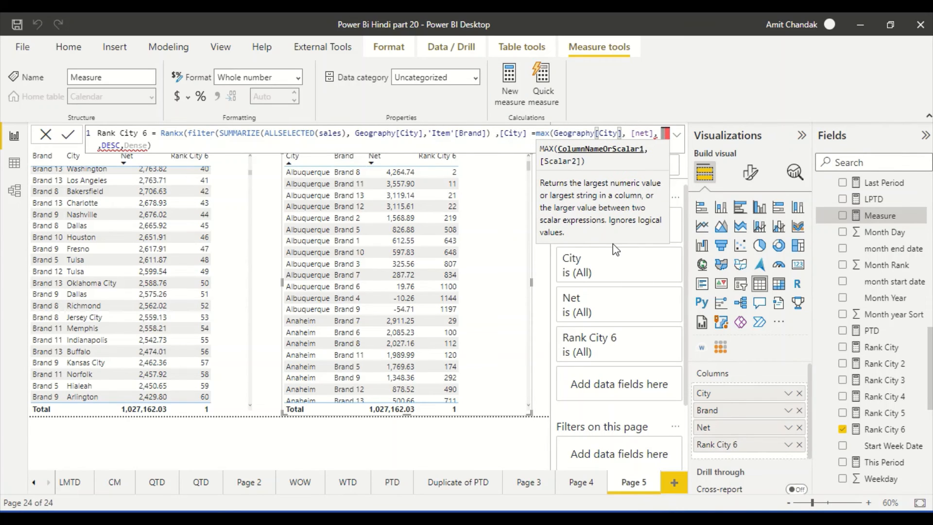
pyautogui.write('))')
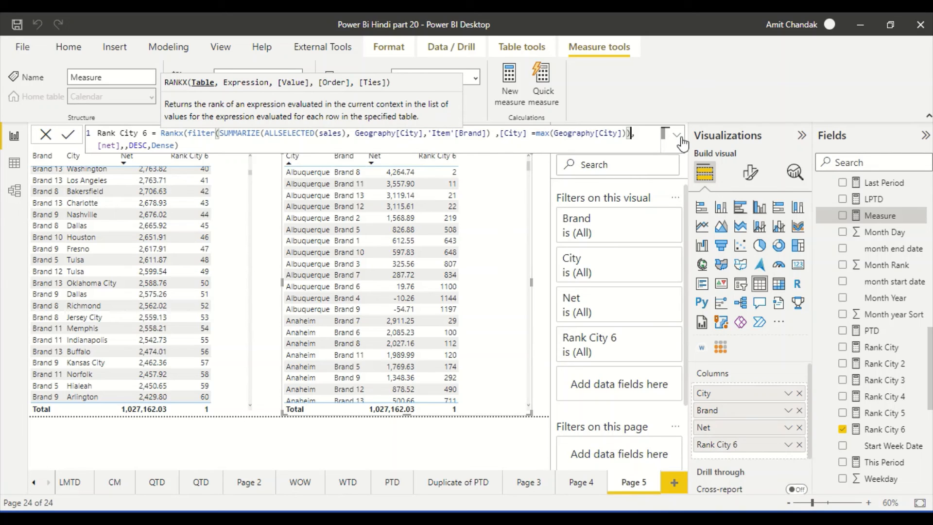
# - Name the new measure Rank City 7 in its formula and commit it
pyautogui.press('Return')
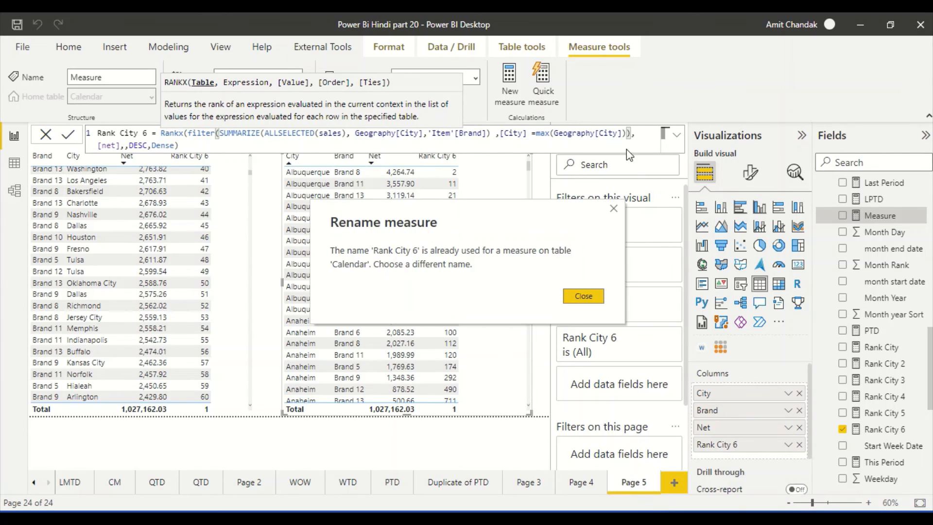
pyautogui.click(586, 295)
pyautogui.doubleClick(144, 133)
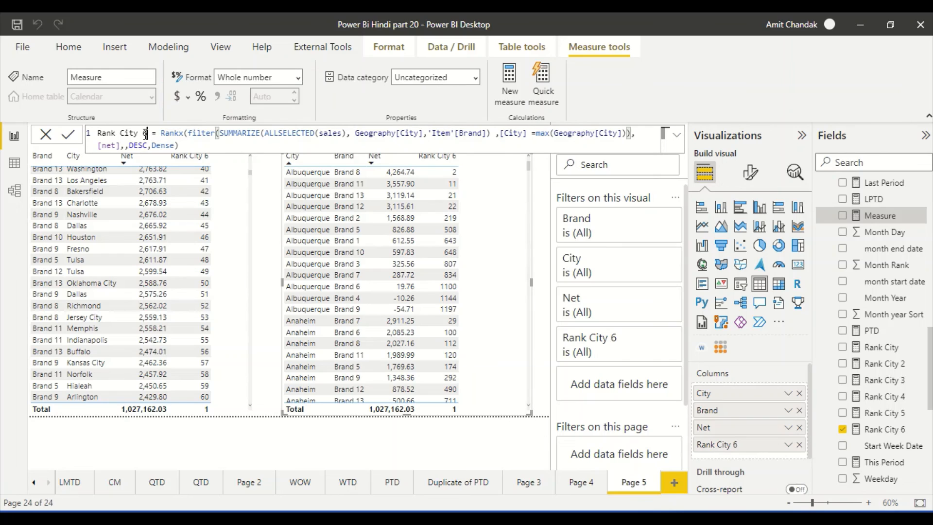
pyautogui.write('7')
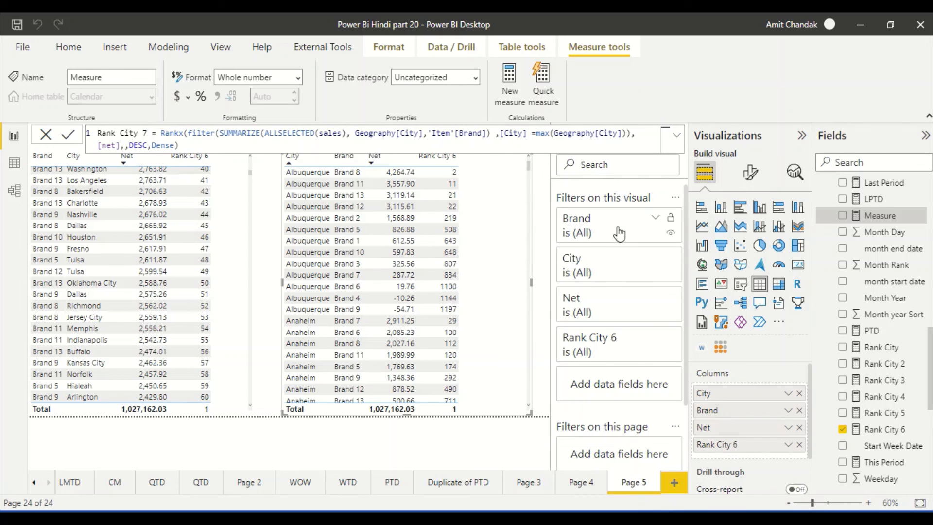
pyautogui.press('Return')
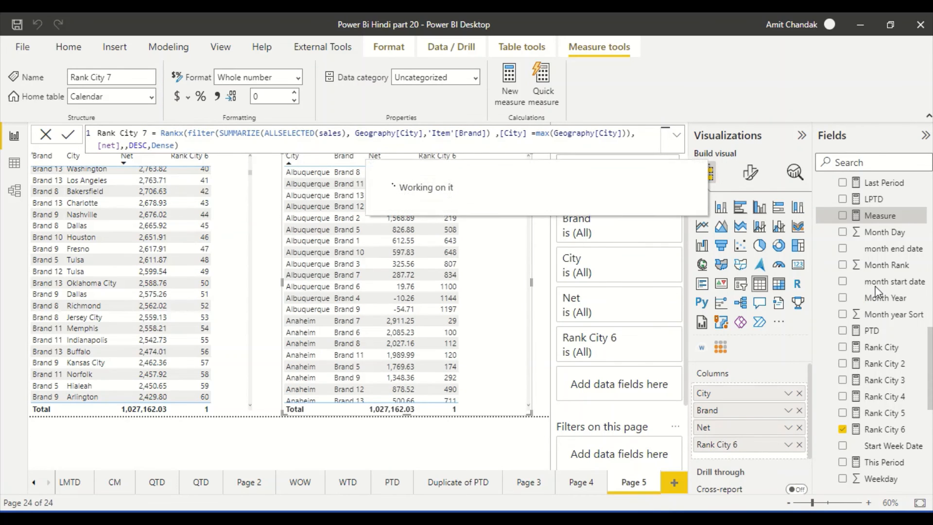
# - Add Rank City 7 to the table that starts with City and review the brand ranks within each city
pyautogui.moveTo(890, 430); pyautogui.dragTo(503, 229)
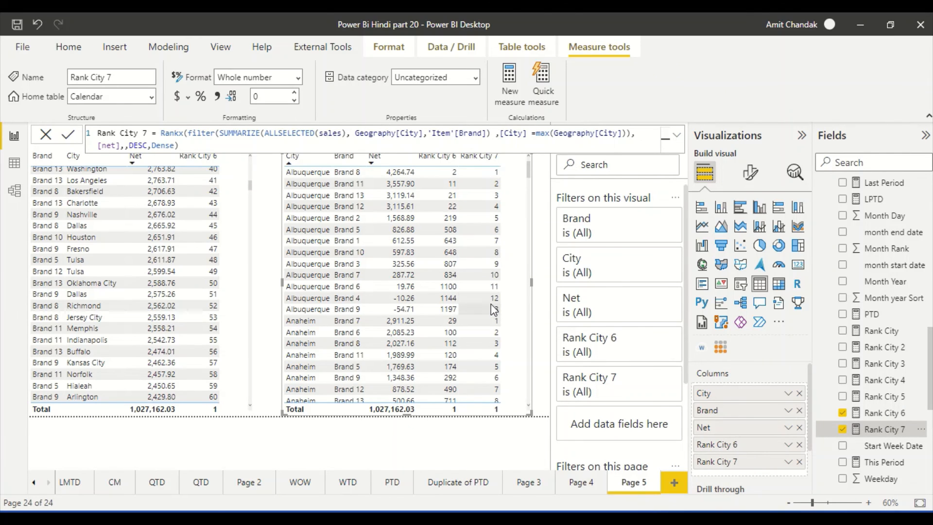
pyautogui.scroll(-7, 495, 314)
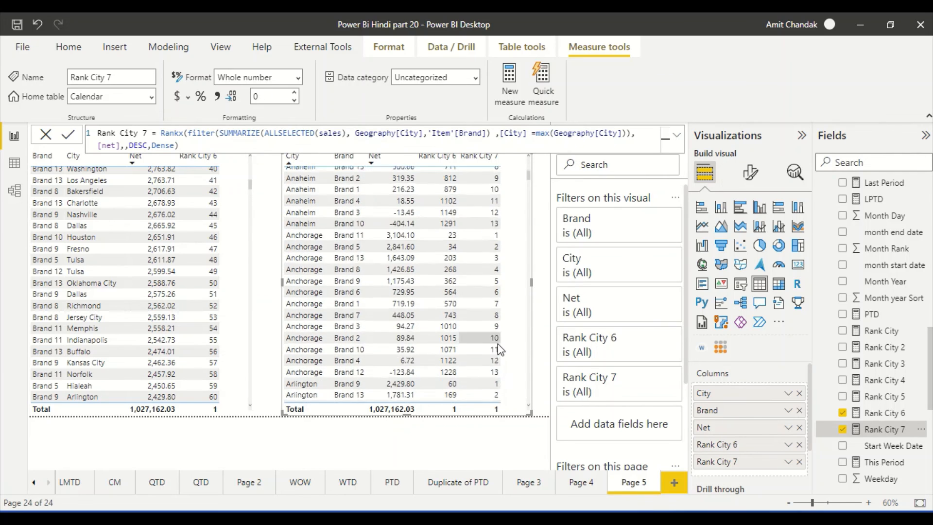
pyautogui.scroll(-5, 498, 348)
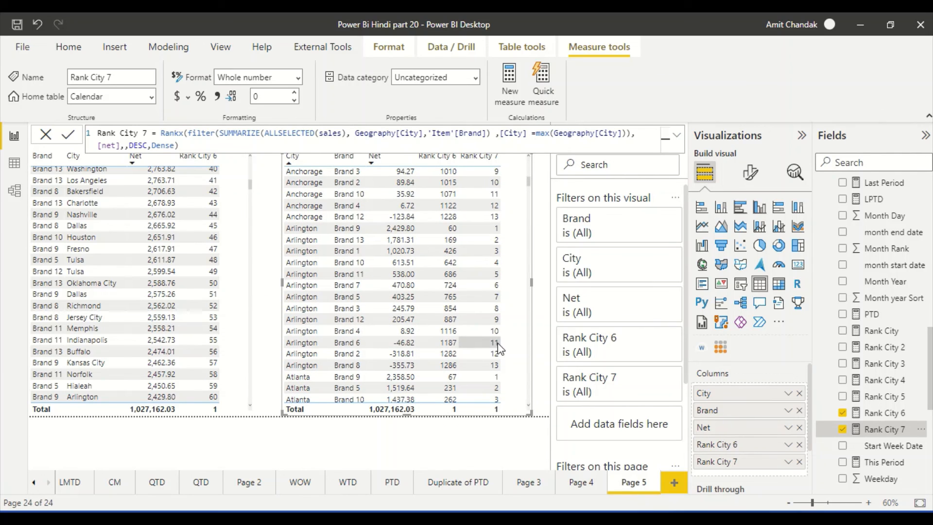